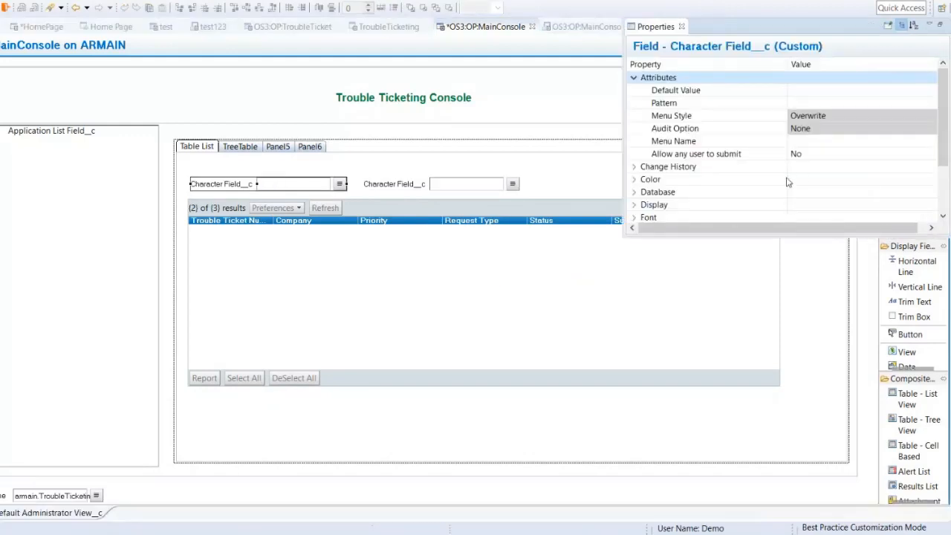
Step: Set the display label of the first character field above the ticket table to "Priority"
click(634, 77)
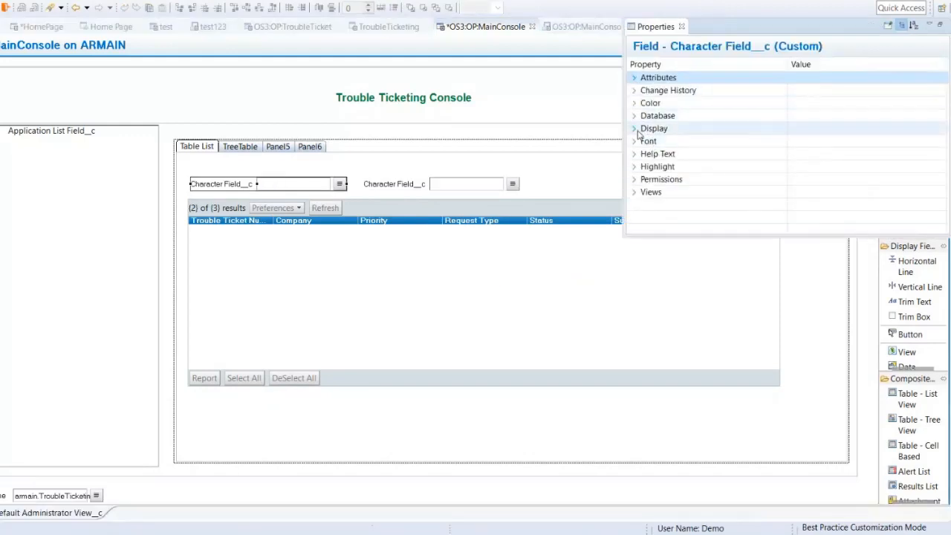
click(634, 129)
click(862, 141)
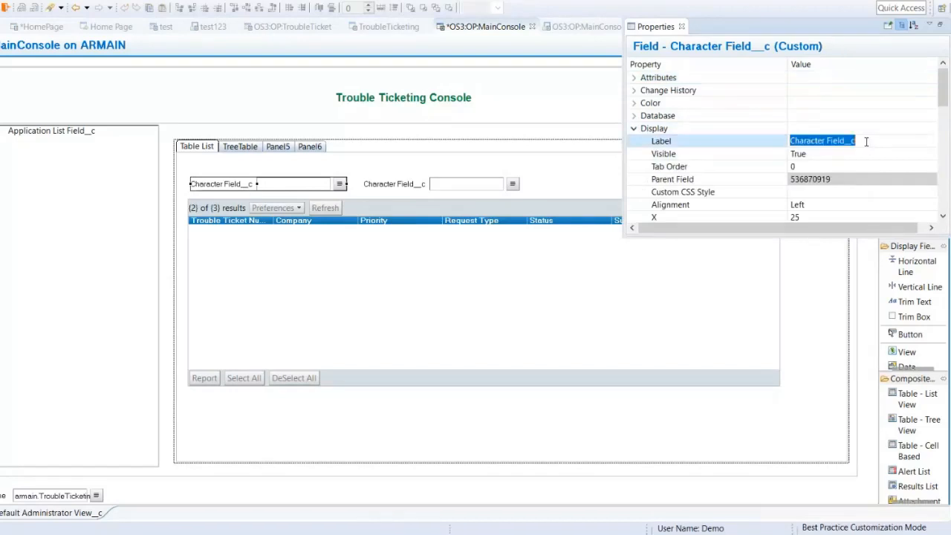
text(Prio)
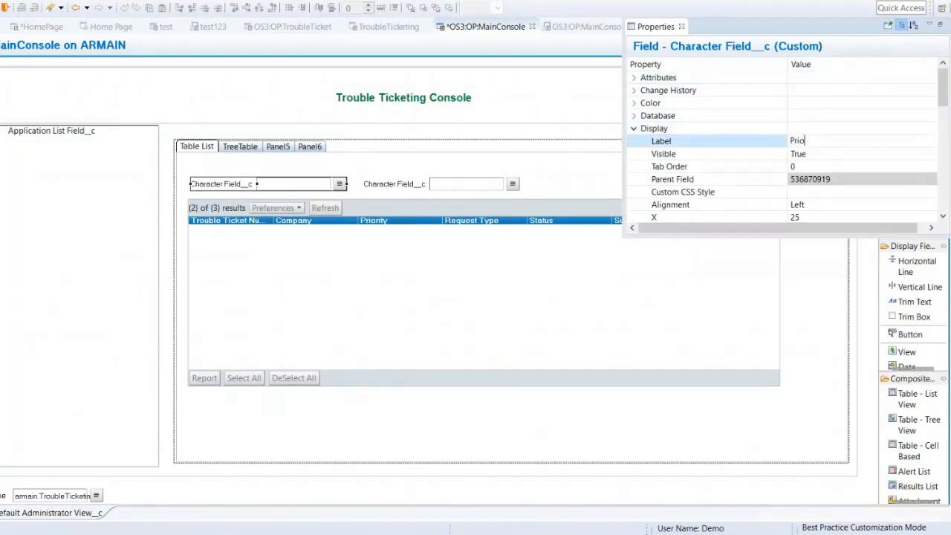
text(rity)
key(Return)
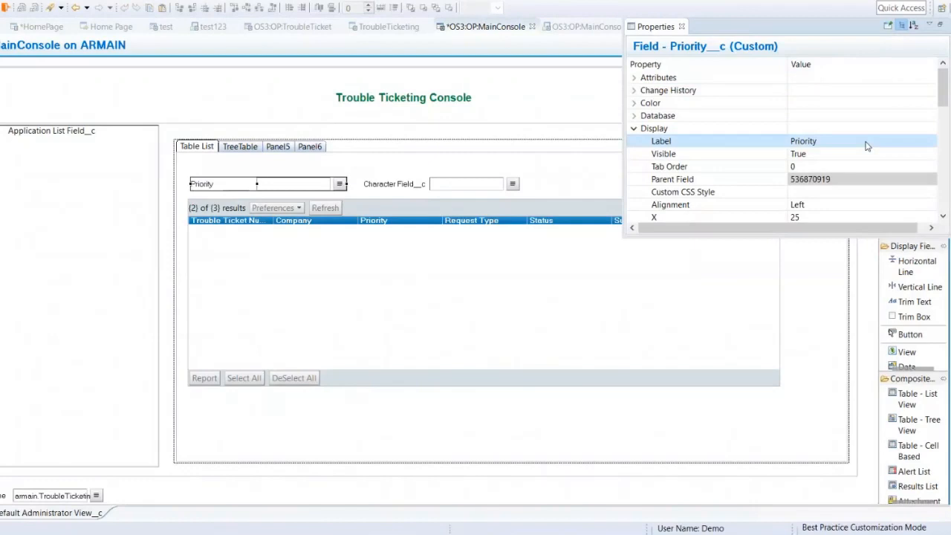
Step: Set the display label of the second character field above the ticket table to "Status"
click(455, 190)
double_click(455, 189)
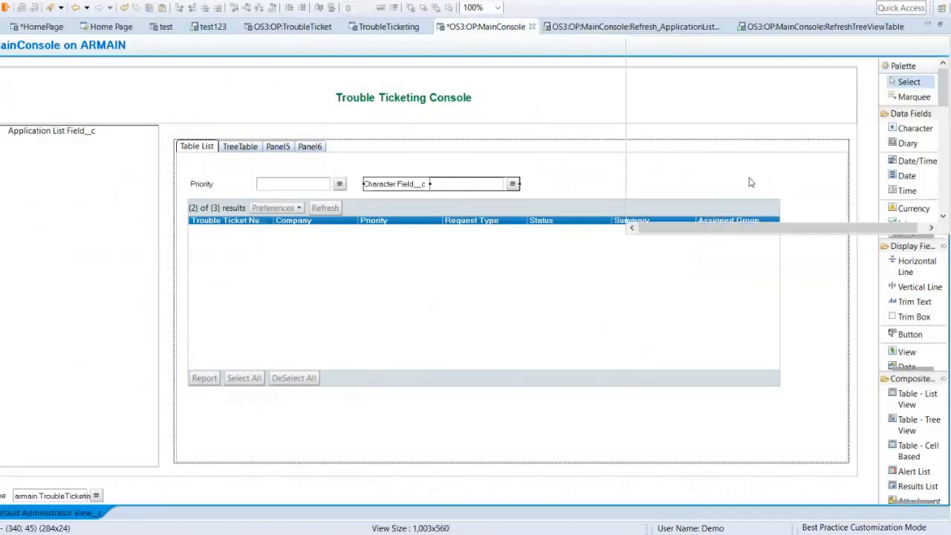
click(635, 78)
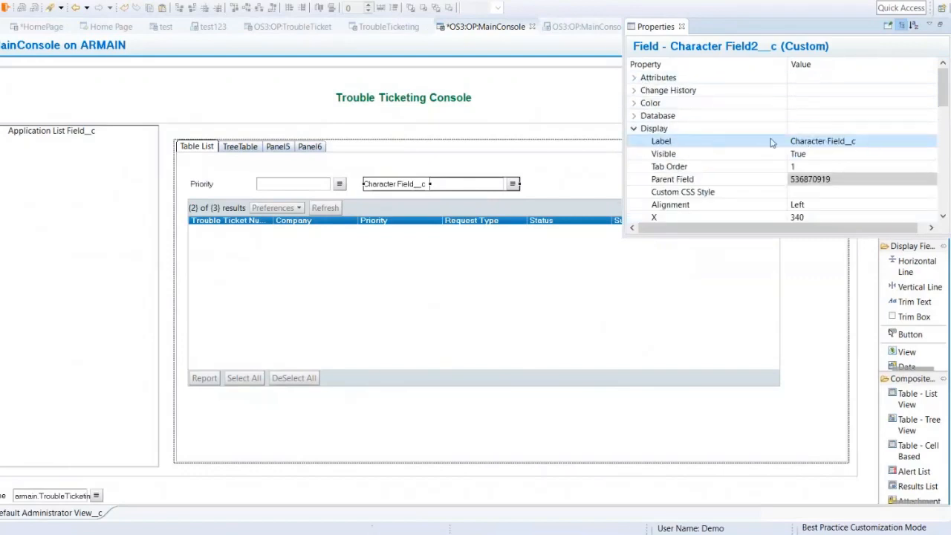
click(866, 143)
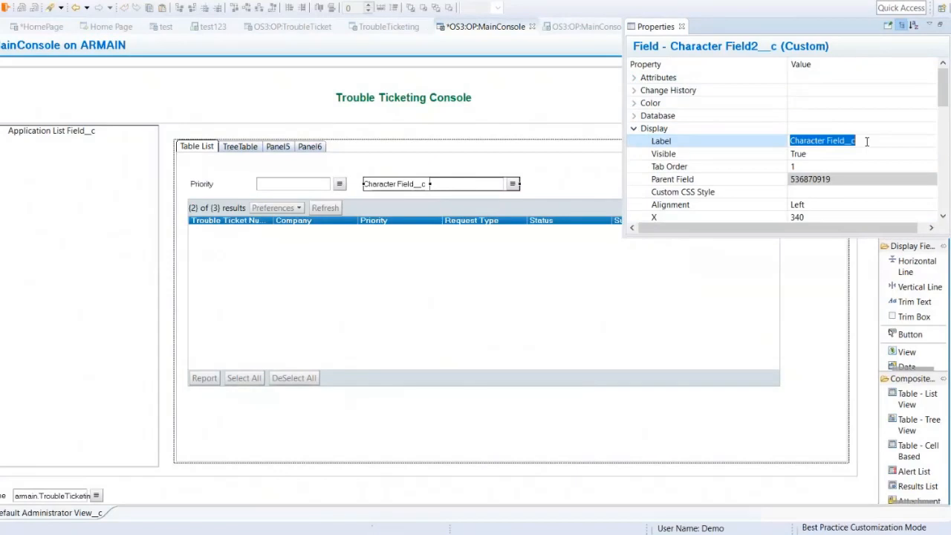
text(Status)
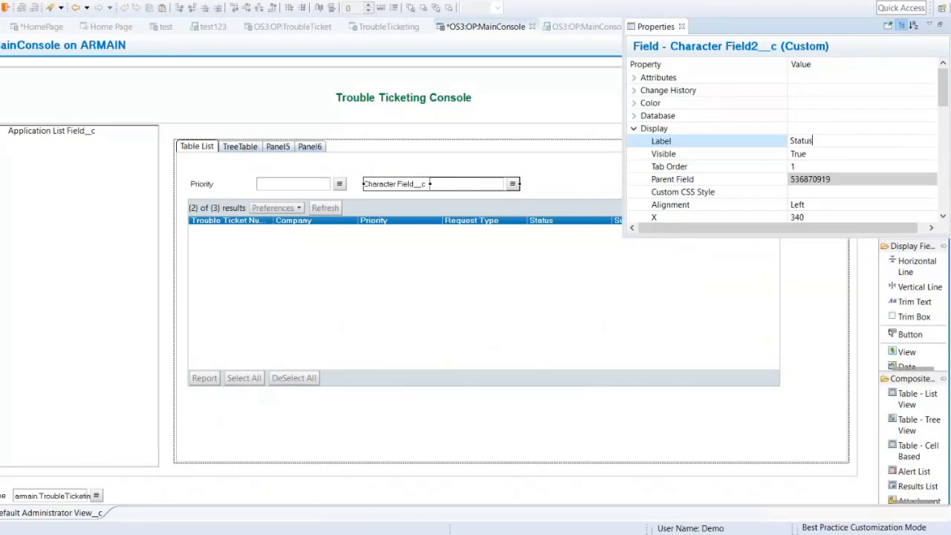
key(Return)
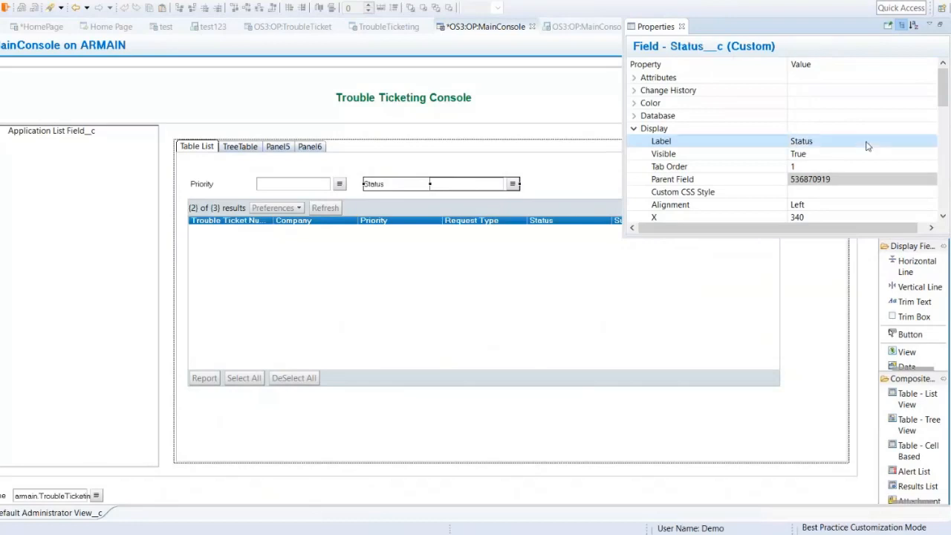
click(825, 291)
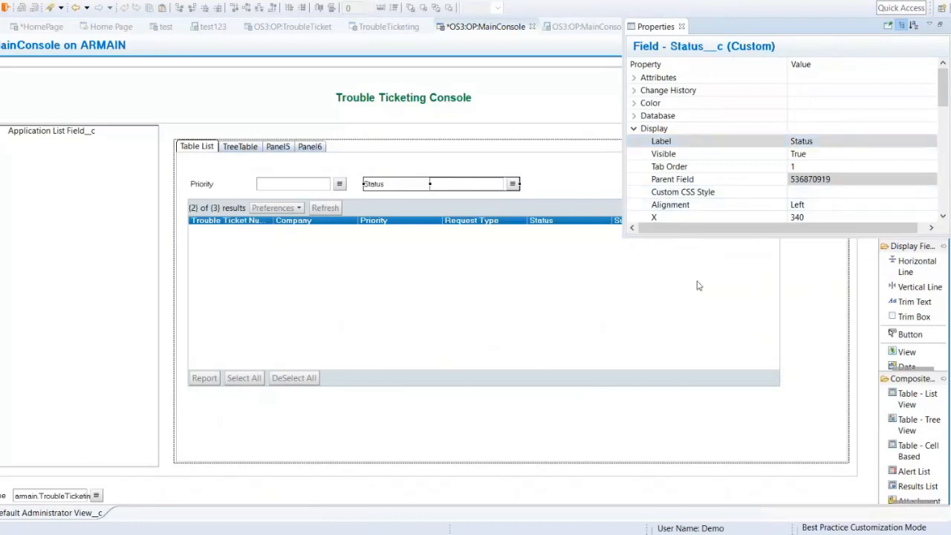
click(583, 295)
click(383, 268)
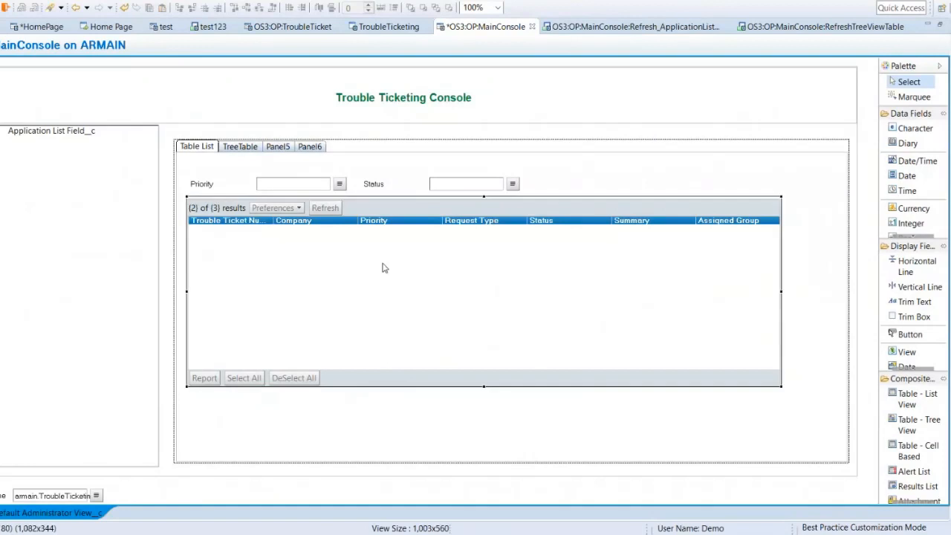
click(292, 188)
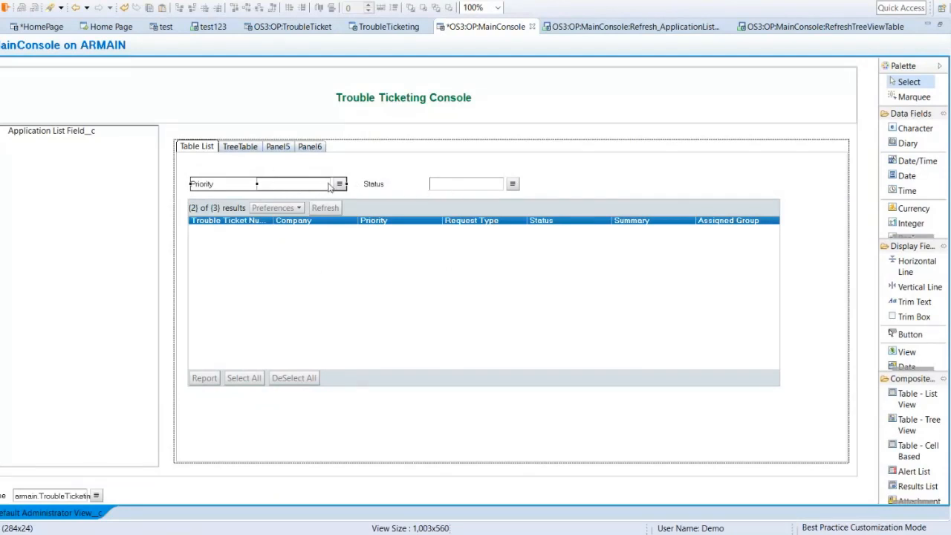
click(438, 187)
click(303, 189)
Step: Review the qualification in the ticket table's Tree/Table Property settings and leave them without making changes
click(405, 263)
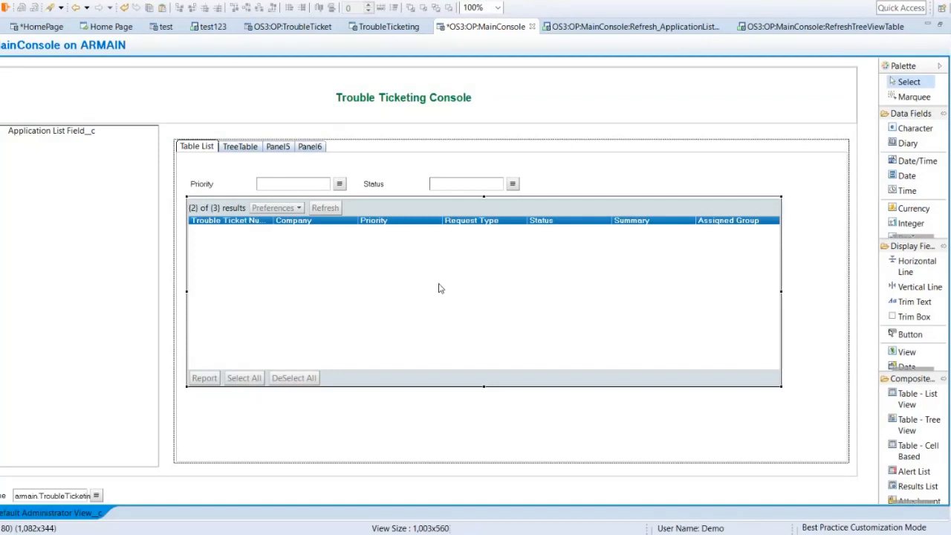
double_click(407, 267)
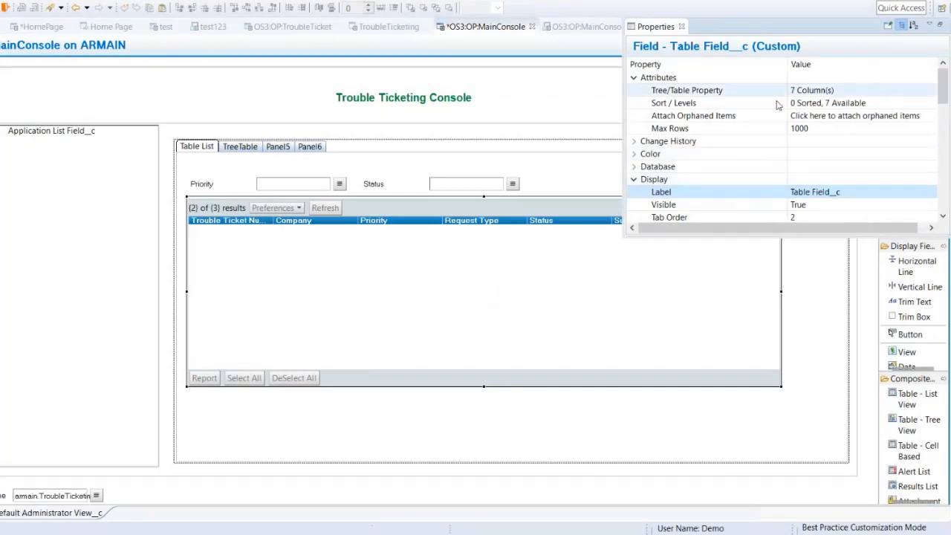
click(859, 94)
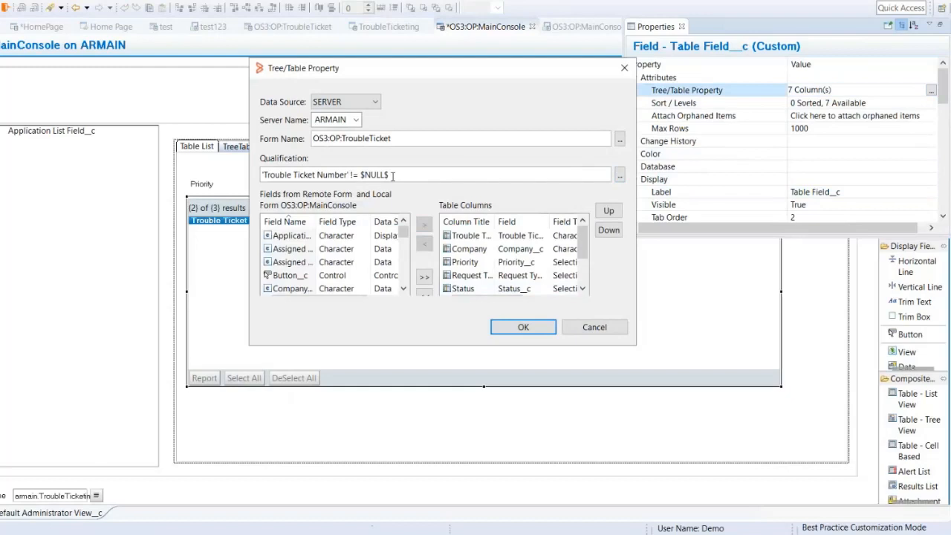
click(595, 329)
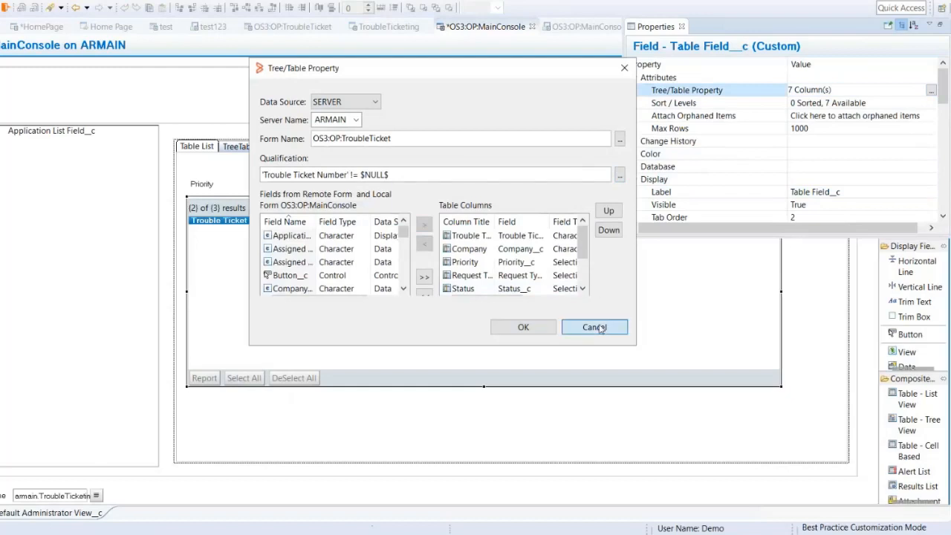
Step: Create a new character field in the current view and place it below the table, aligned with its left edge
click(332, 409)
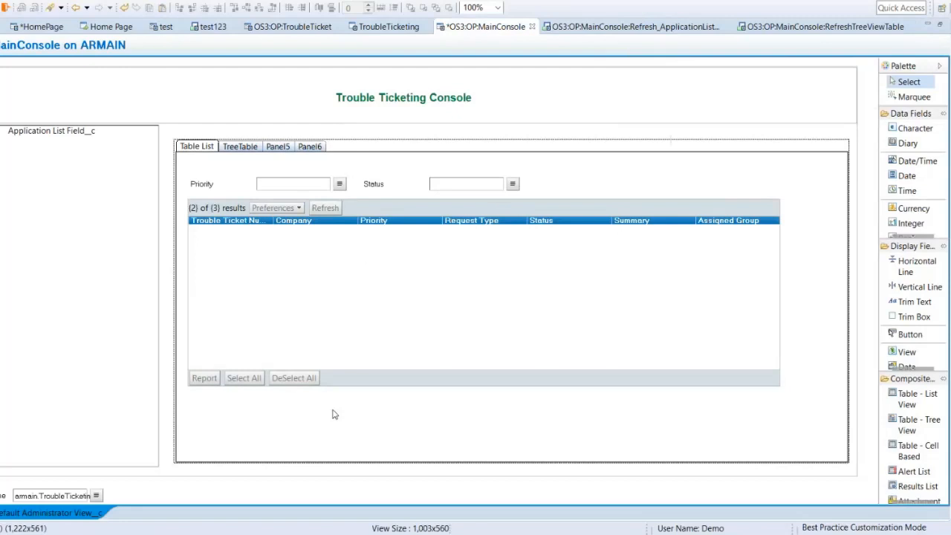
right_click(332, 409)
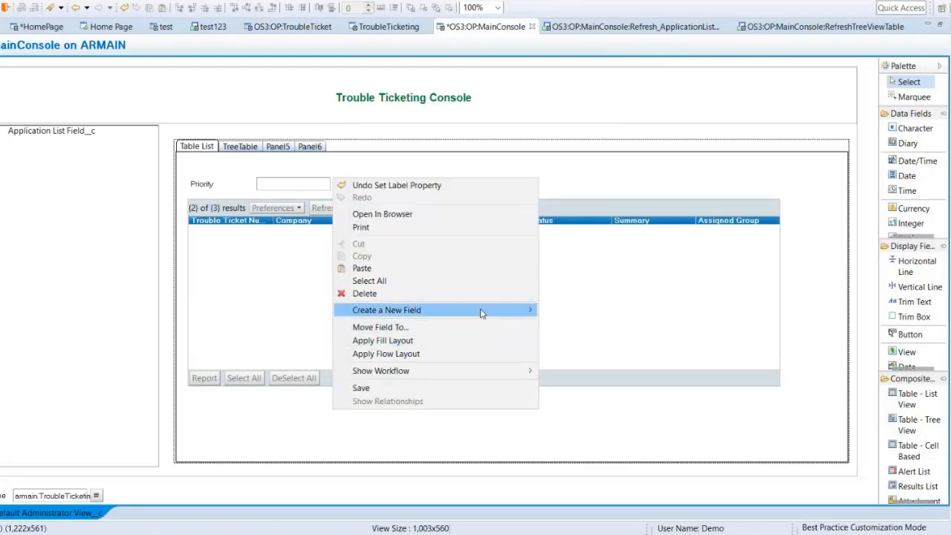
mouse_move(480, 312)
mouse_move(575, 312)
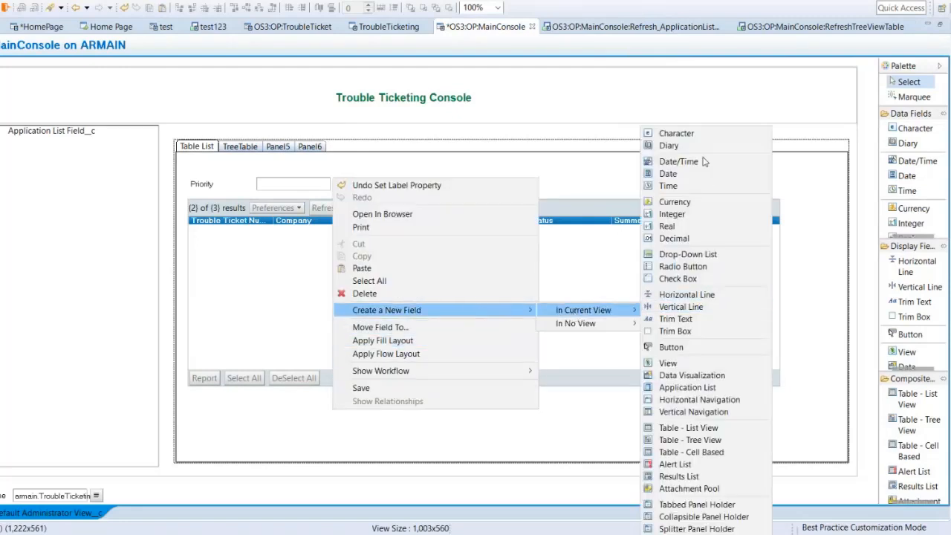
click(673, 133)
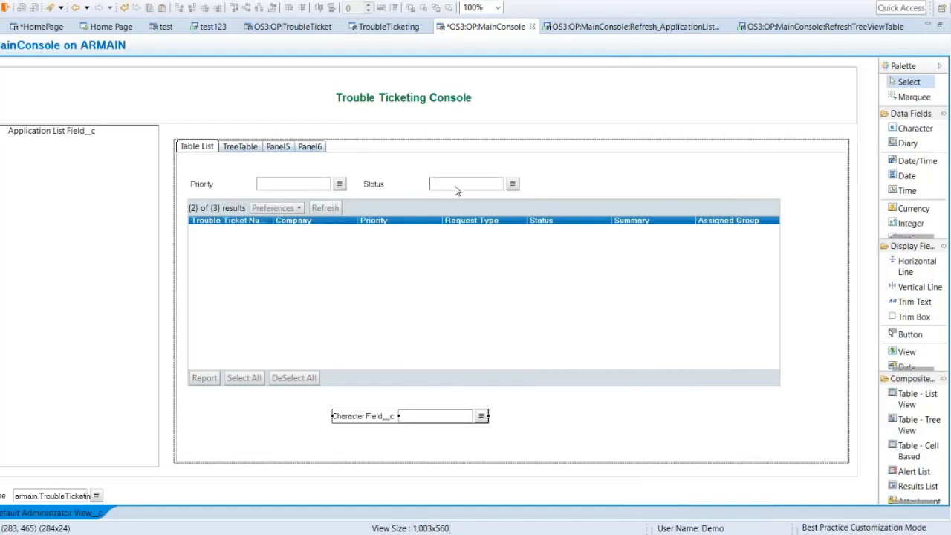
drag(422, 417, 274, 410)
Step: Set the display label of the new character field below the table to "Qual"
double_click(274, 410)
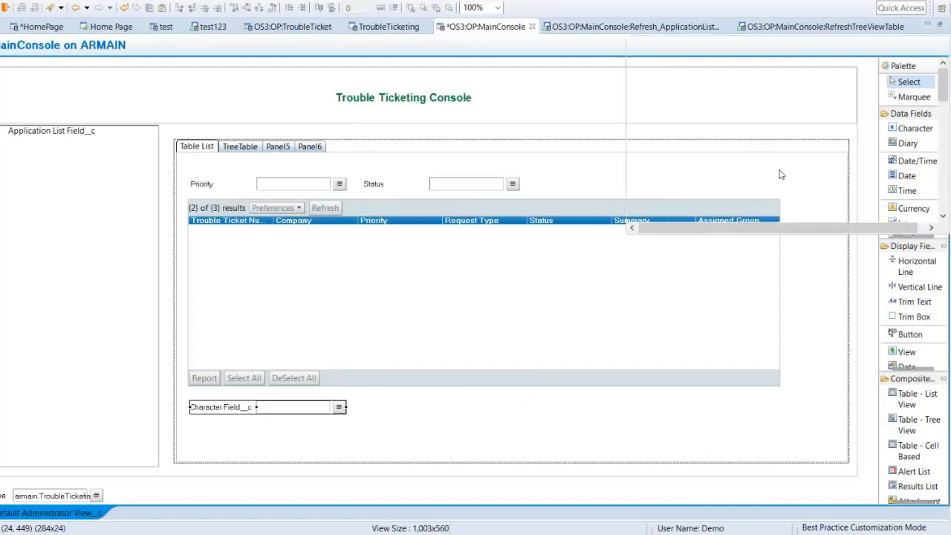
click(864, 217)
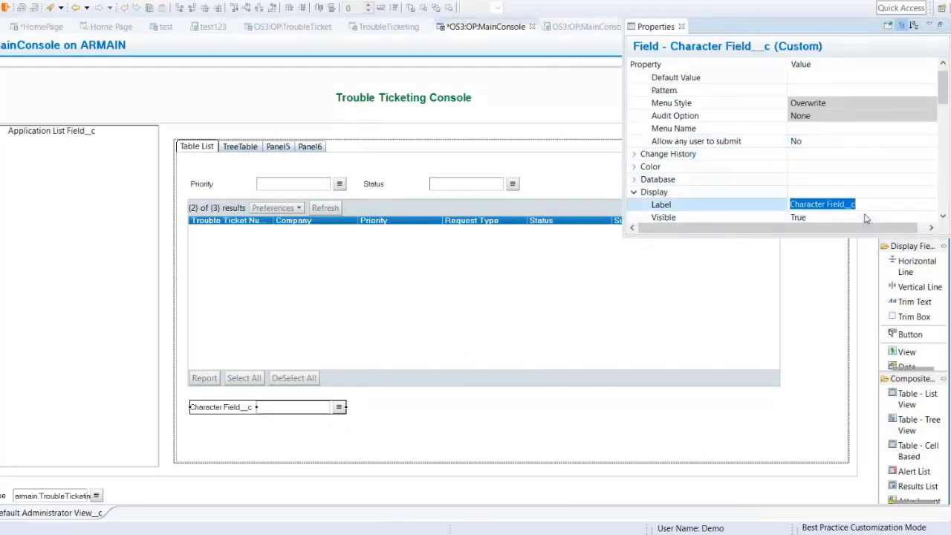
text(Qual)
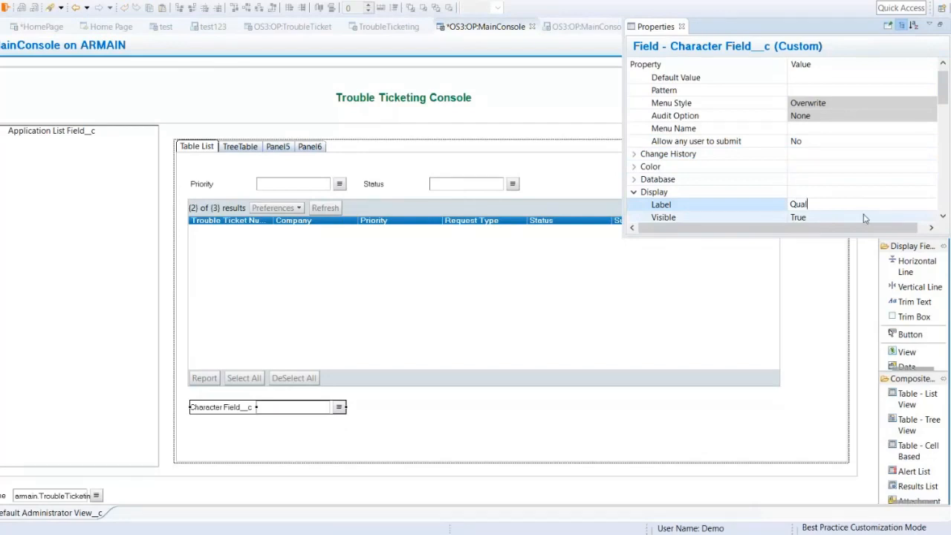
key(Return)
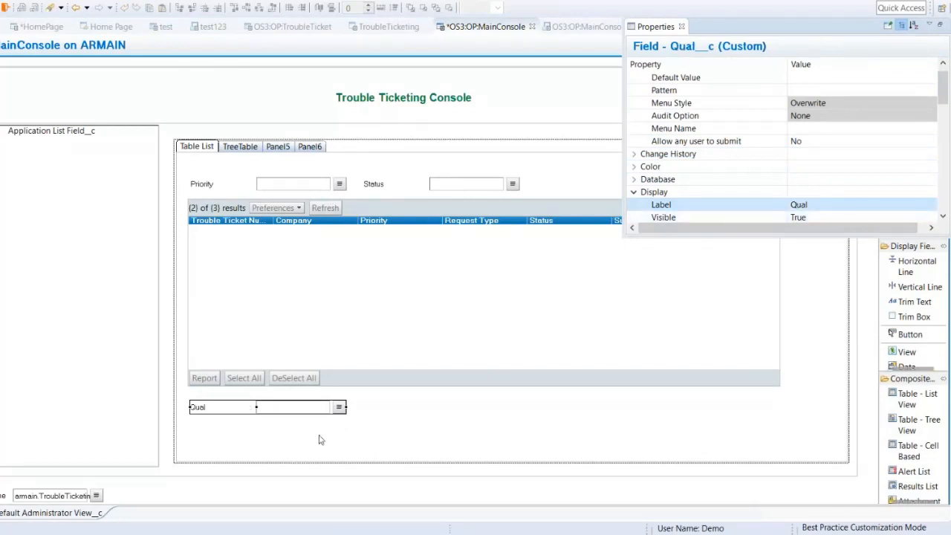
Step: Show the ticket table's properties and select its Tree/Table Property entry
click(290, 411)
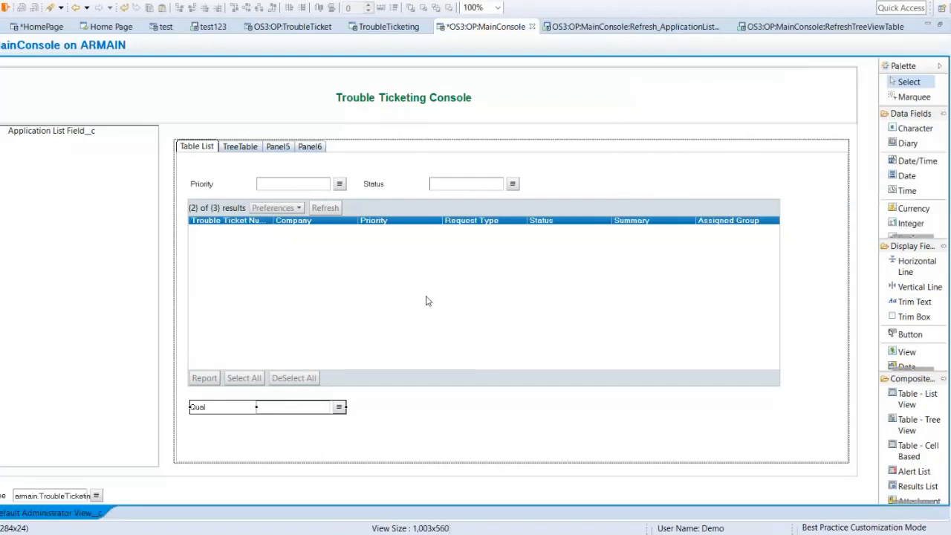
click(395, 298)
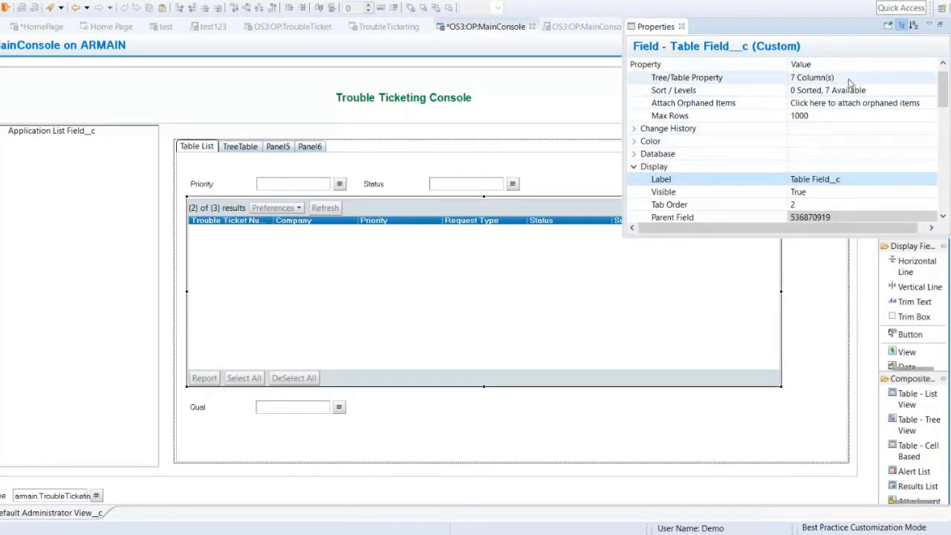
click(849, 79)
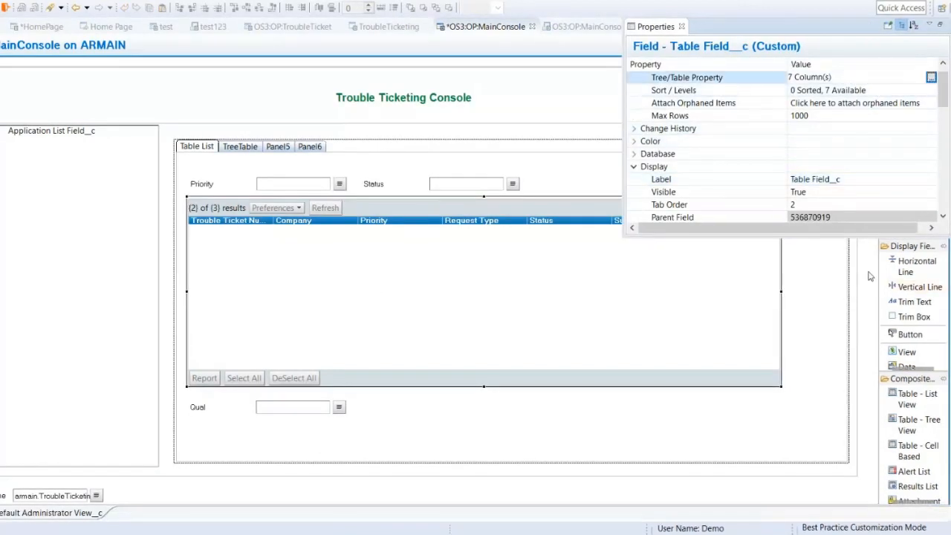
Step: Try to save the OS3:OP:MainConsole form and dismiss the resulting message
click(197, 97)
key(ctrl+s)
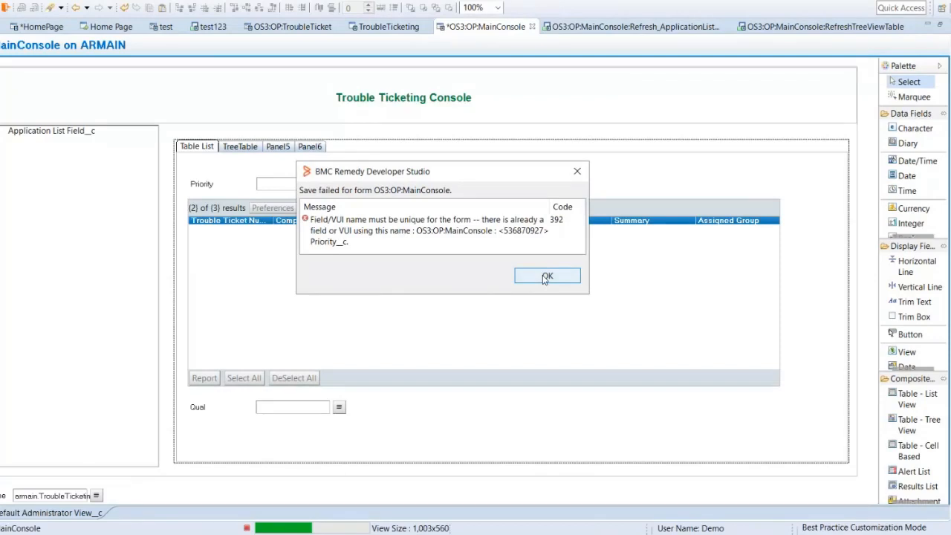
click(546, 276)
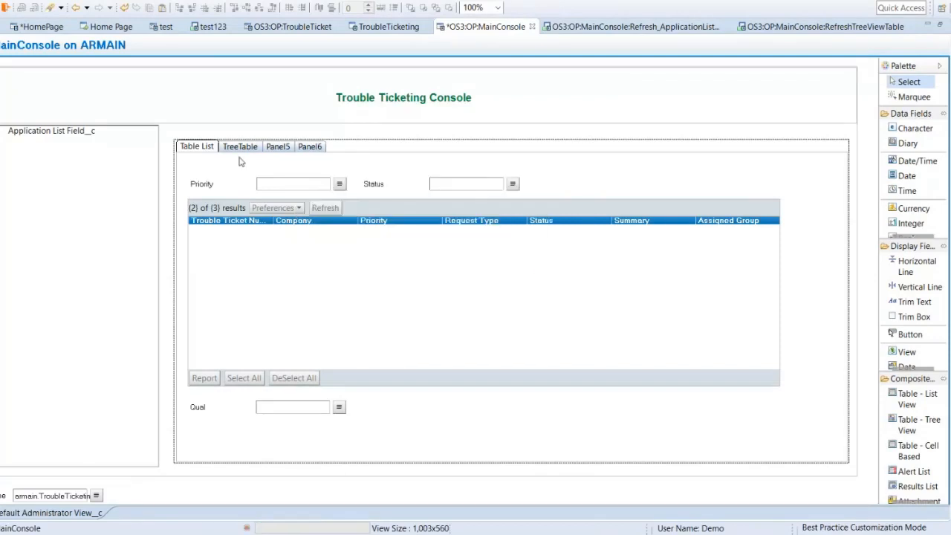
Step: Inspect the display properties of the Priority field above the table
double_click(290, 185)
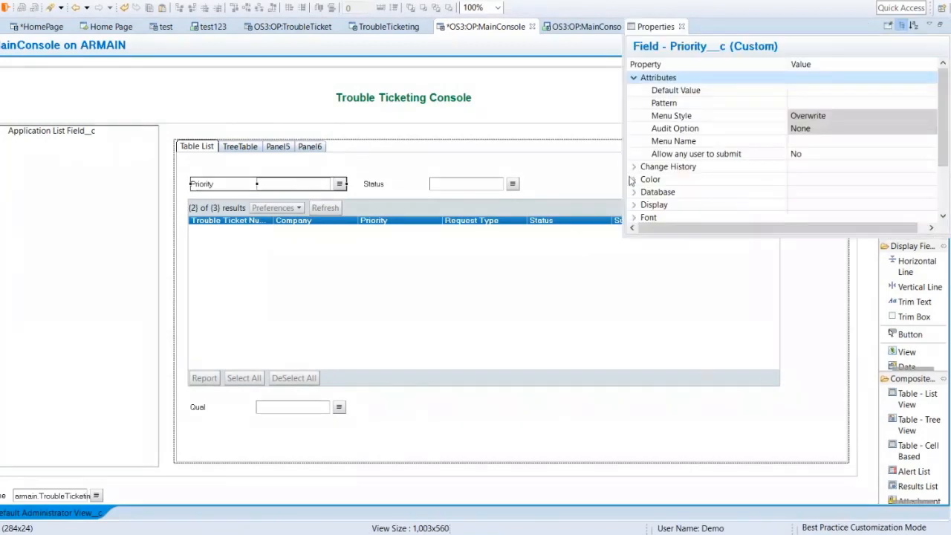
click(634, 77)
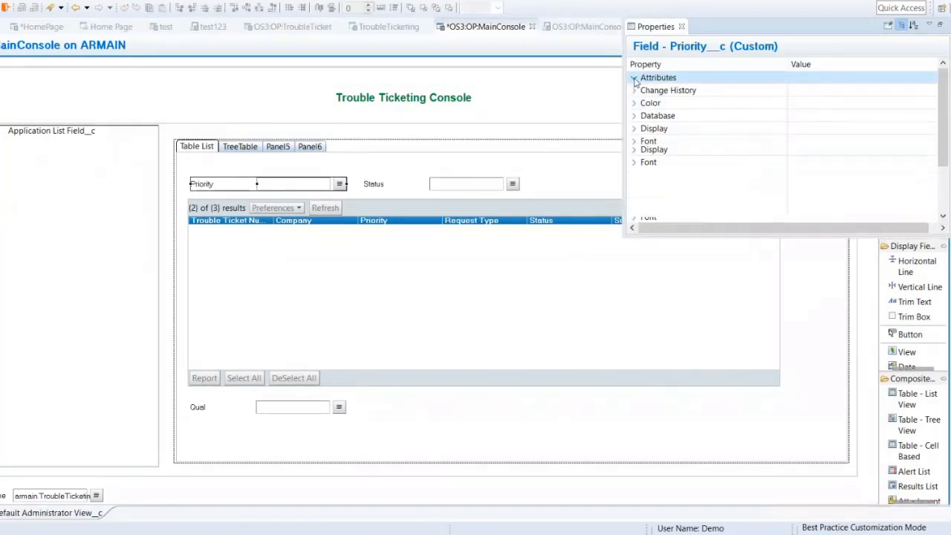
click(636, 129)
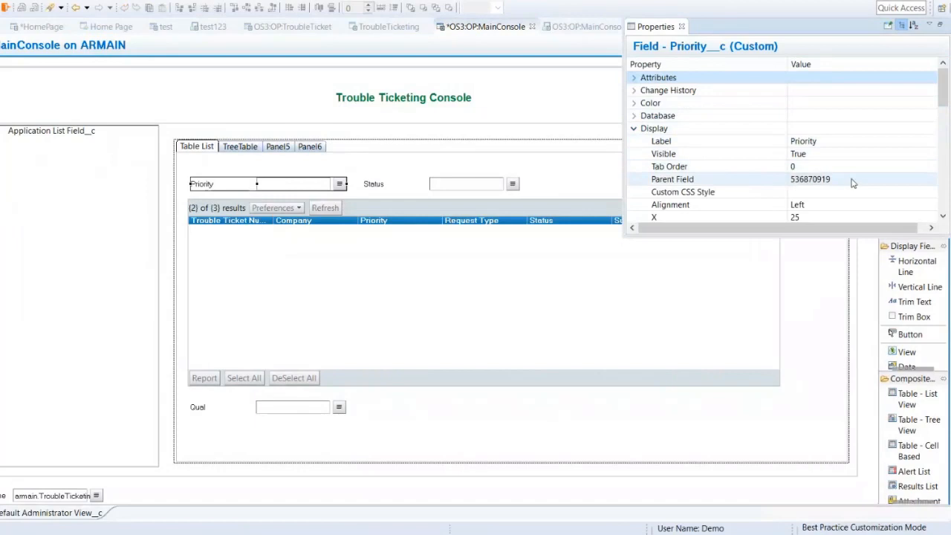
click(853, 182)
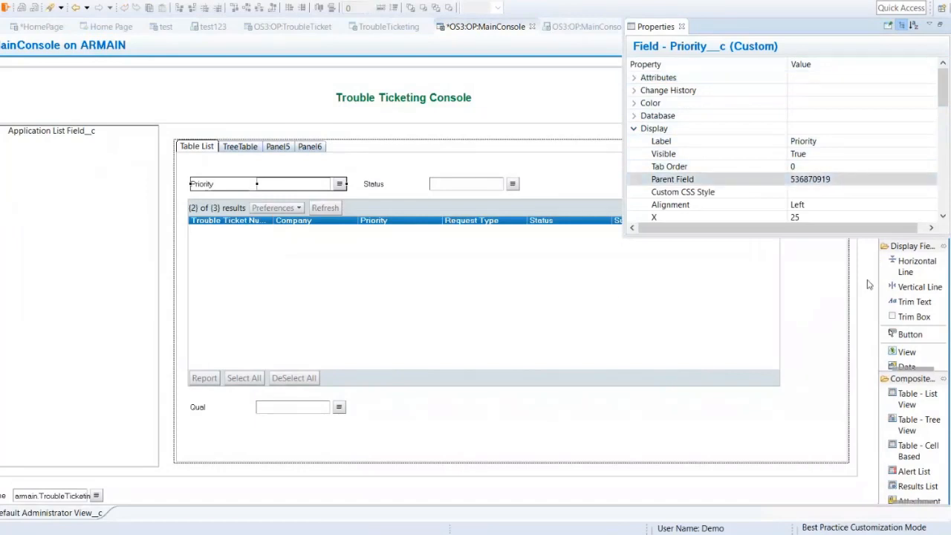
Step: Try to save the OS3:OP:MainConsole form, overriding the server version, and dismiss the resulting message
click(457, 285)
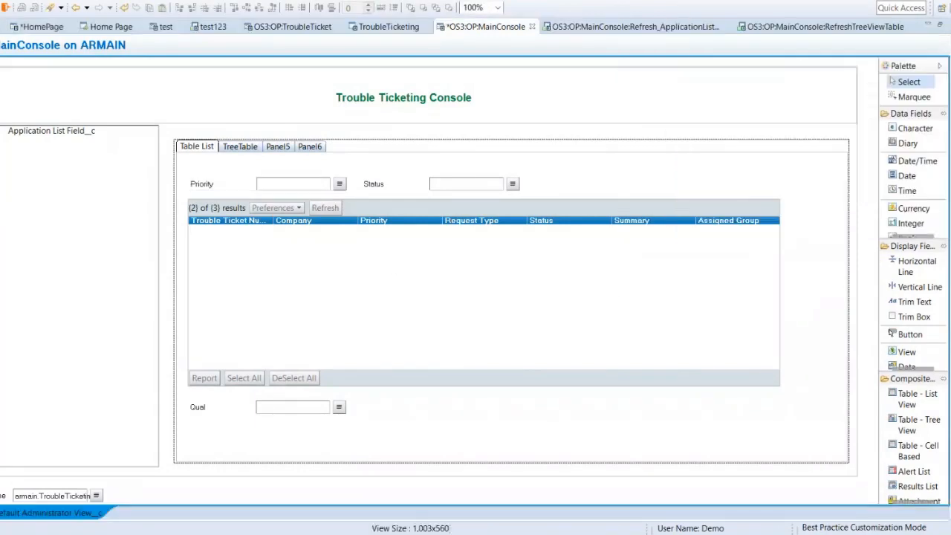
key(ctrl+s)
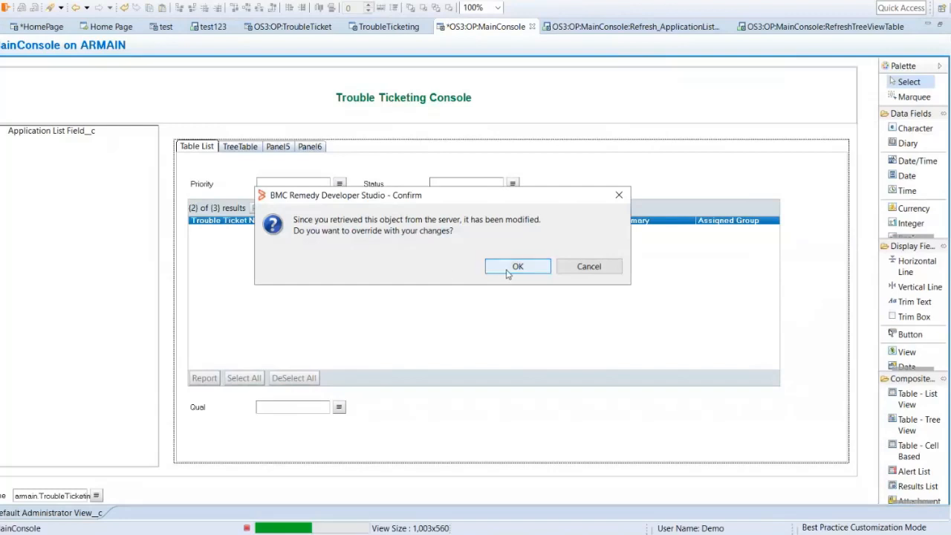
click(508, 275)
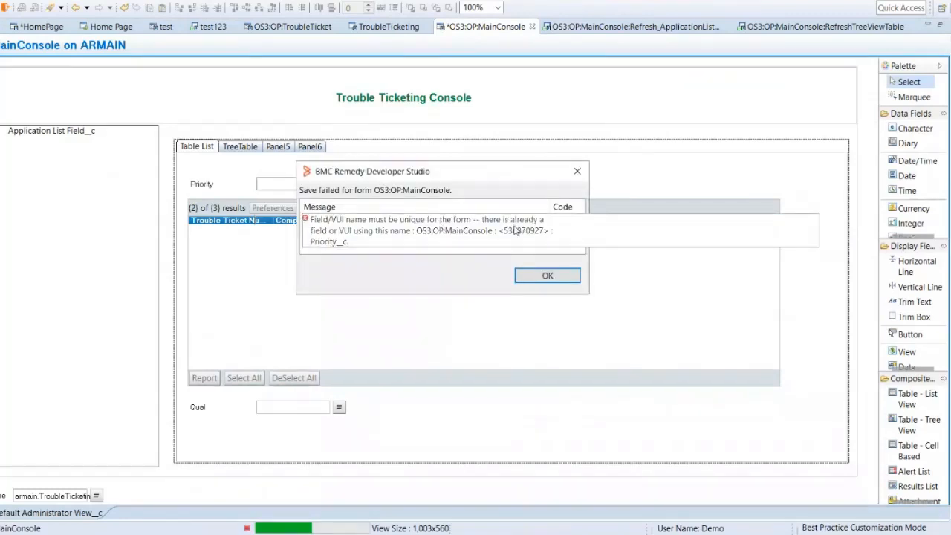
click(549, 276)
Step: Set the database ID of the Priority field above the table to 536870999
double_click(292, 188)
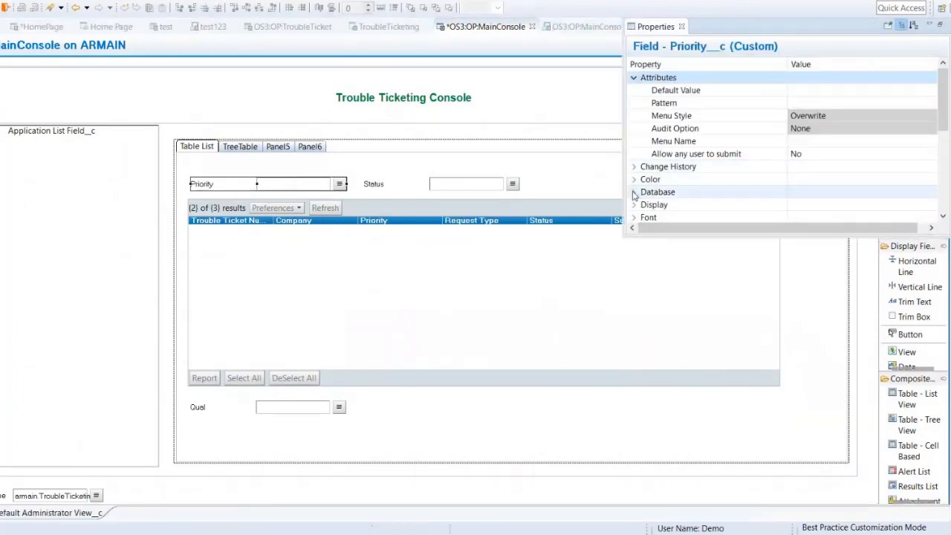
click(635, 194)
drag(945, 114, 949, 161)
click(856, 179)
click(856, 178)
key(BackSpace)
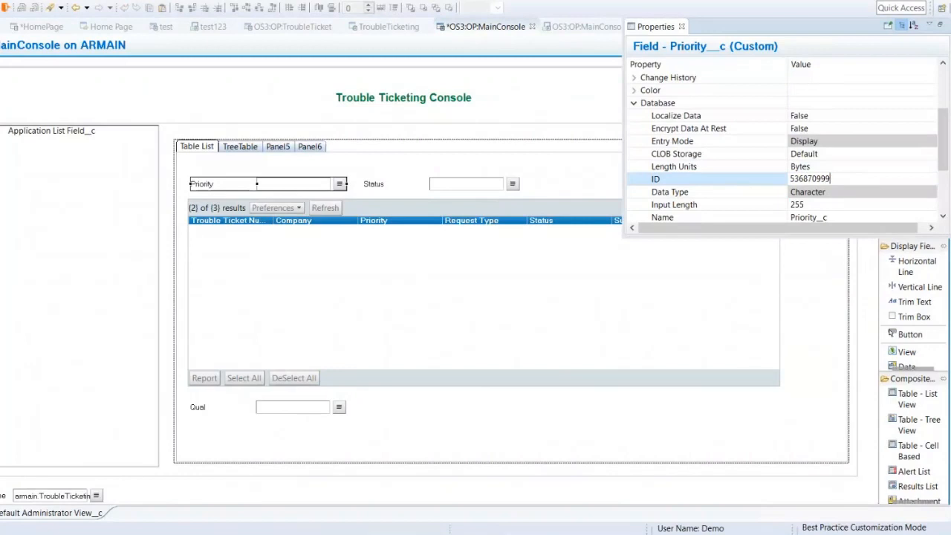
text(99)
key(Return)
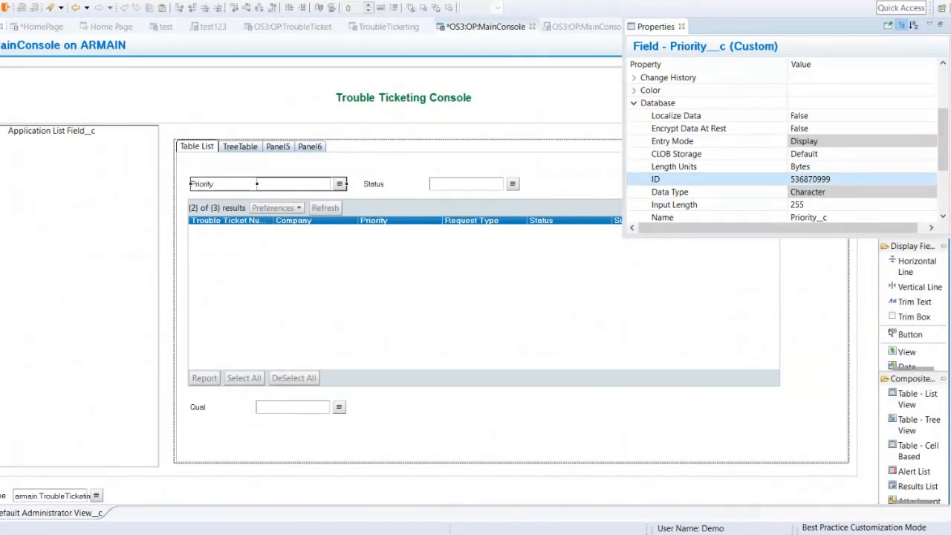
Step: Try to save the form with the Priority field's new ID, overriding the server version
key(ctrl+s)
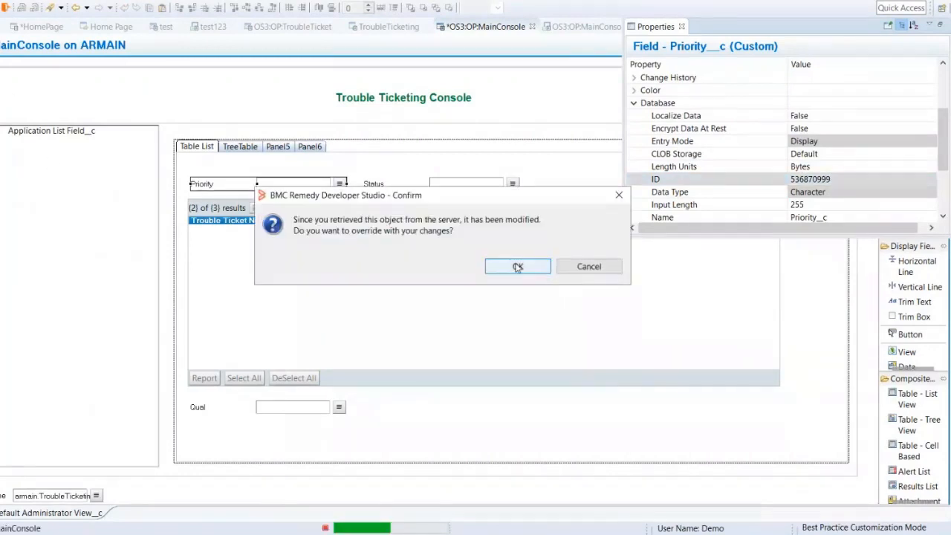
click(518, 268)
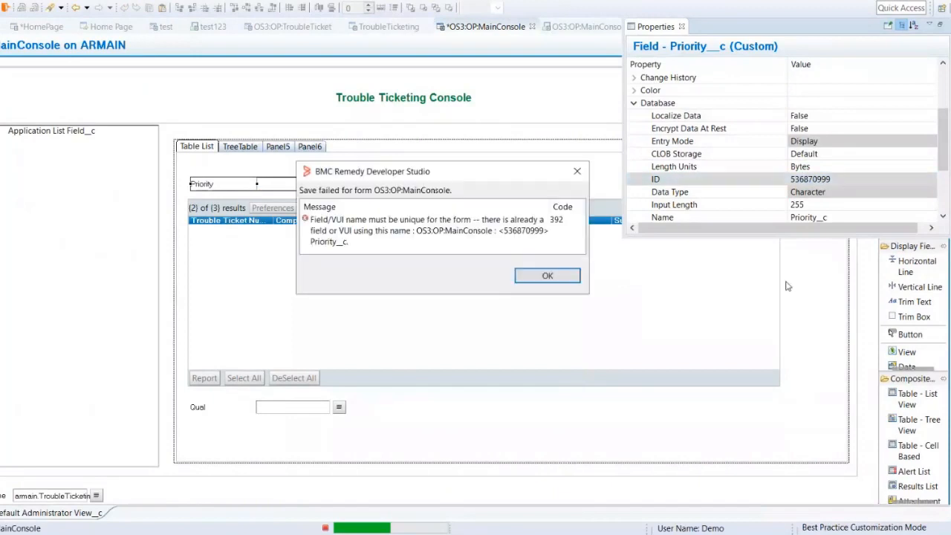
click(536, 280)
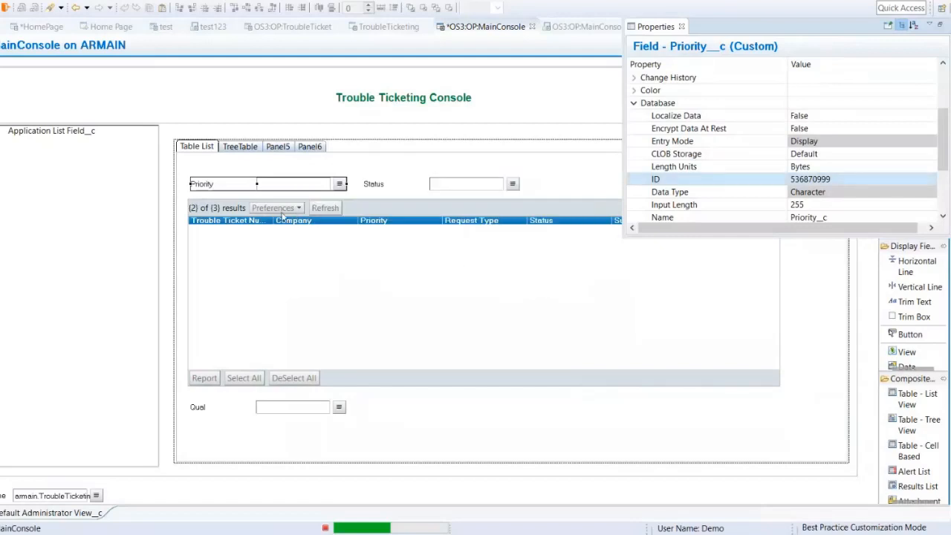
click(858, 280)
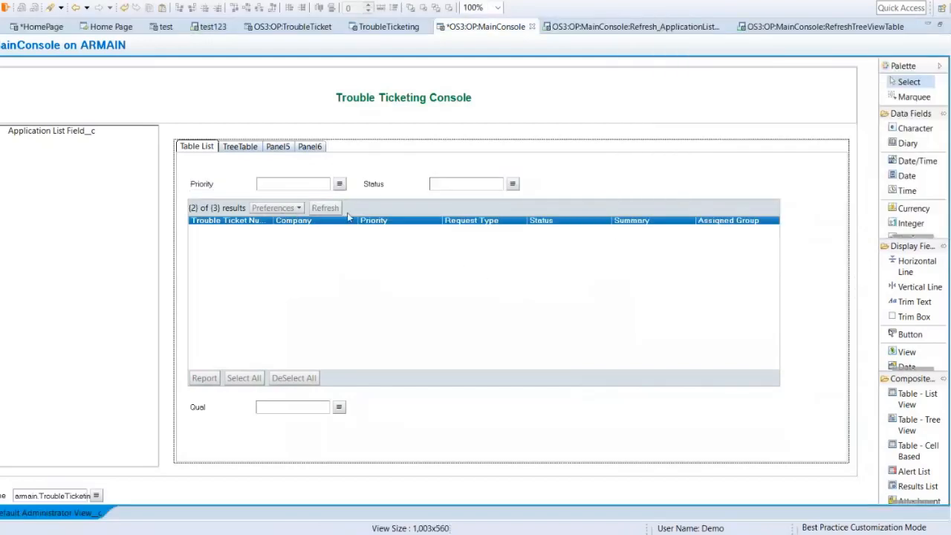
Step: Delete the Priority field above the table and try to save the form, overriding the server version
click(303, 191)
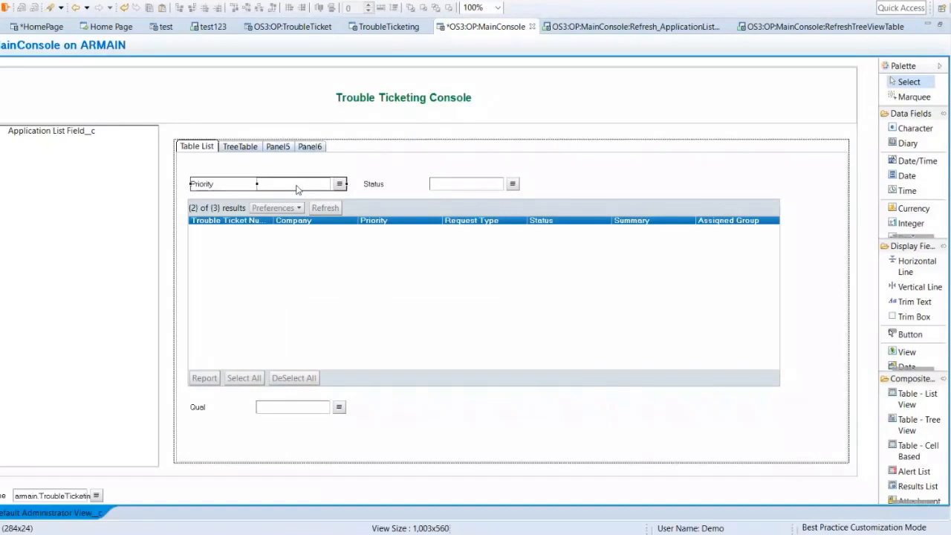
key(Delete)
click(382, 269)
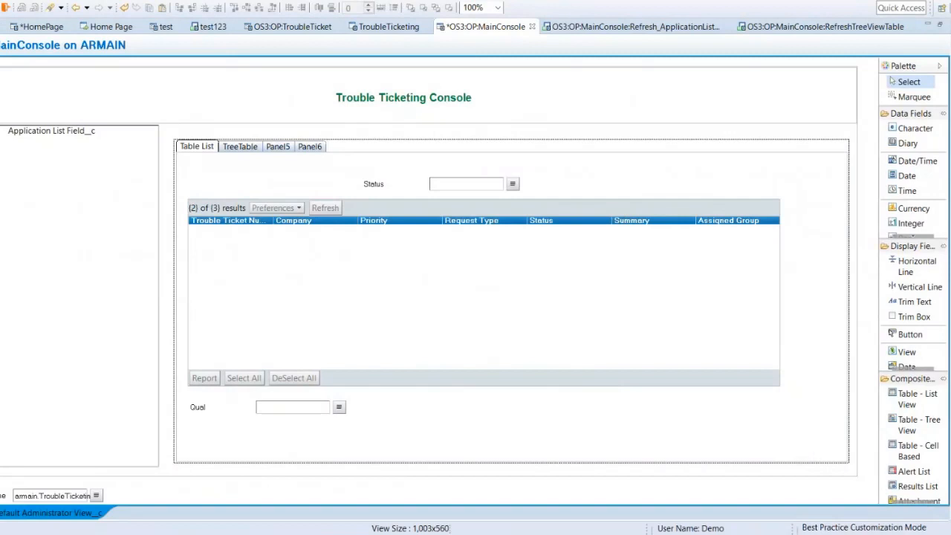
key(ctrl+s)
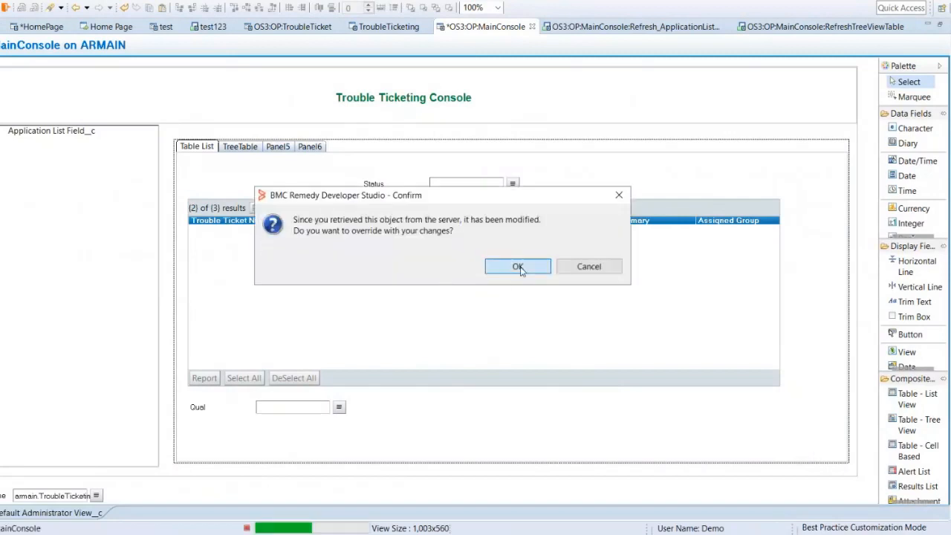
click(518, 267)
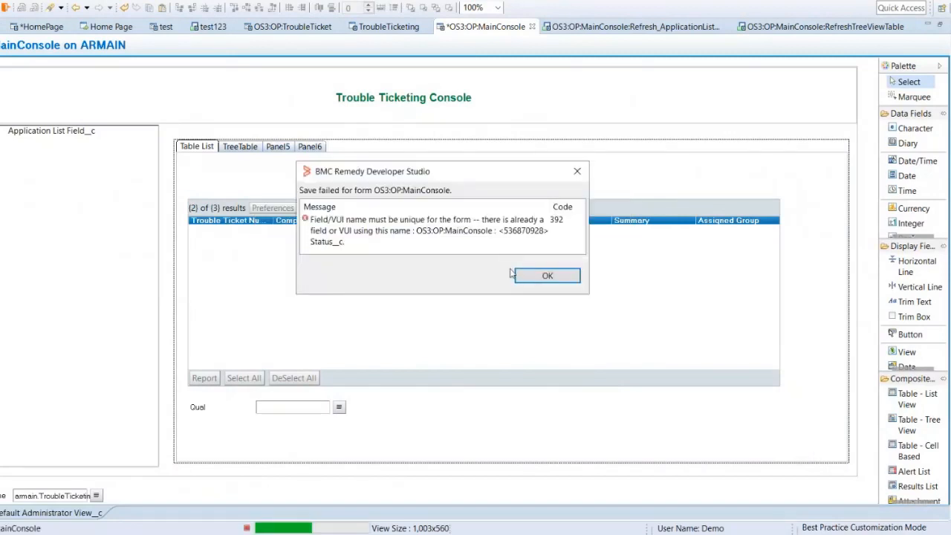
click(539, 276)
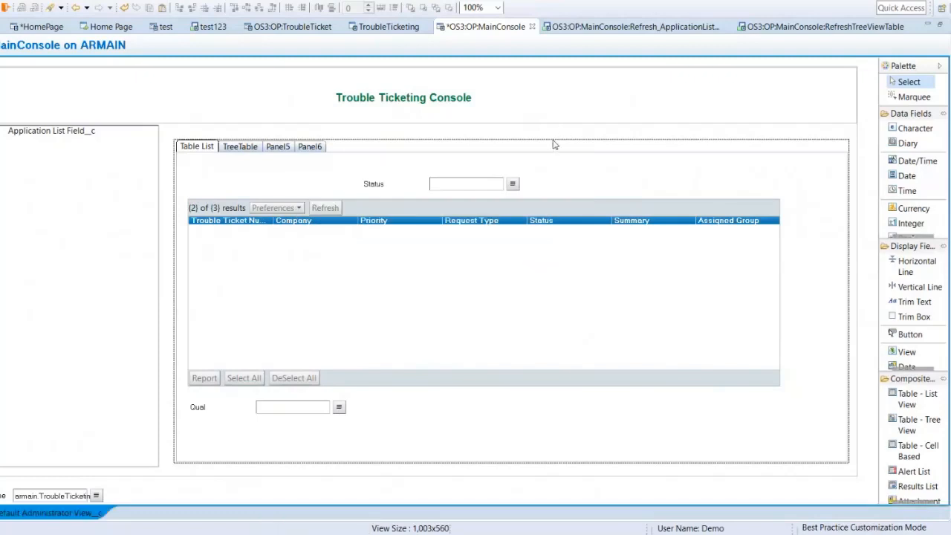
Step: Close the OS3:OP:MainConsole form without saving and reopen it from the forms filtered by names containing OS3
click(533, 27)
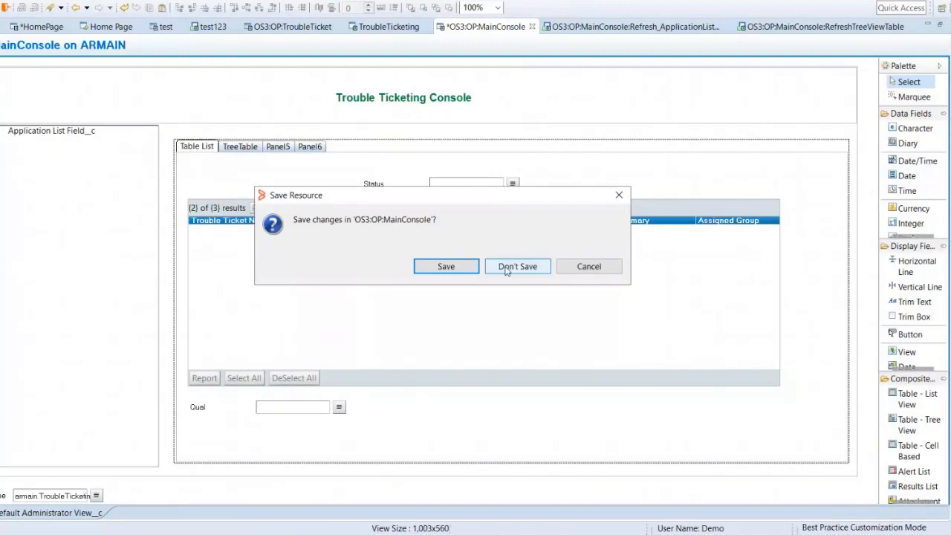
click(514, 268)
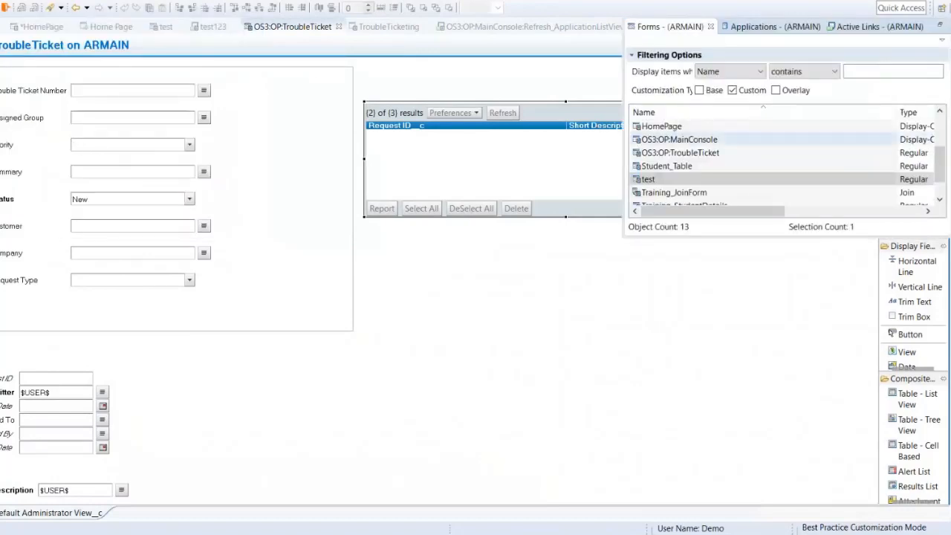
click(866, 71)
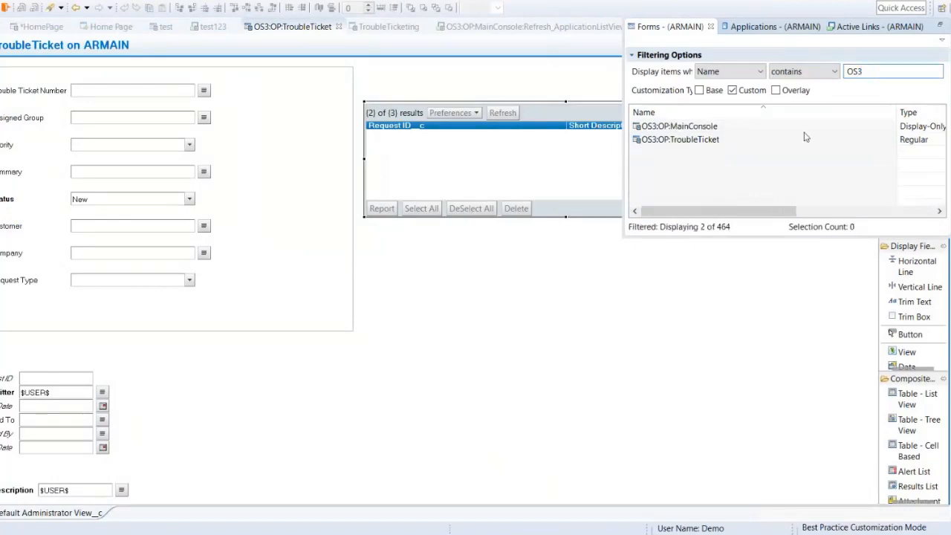
double_click(688, 130)
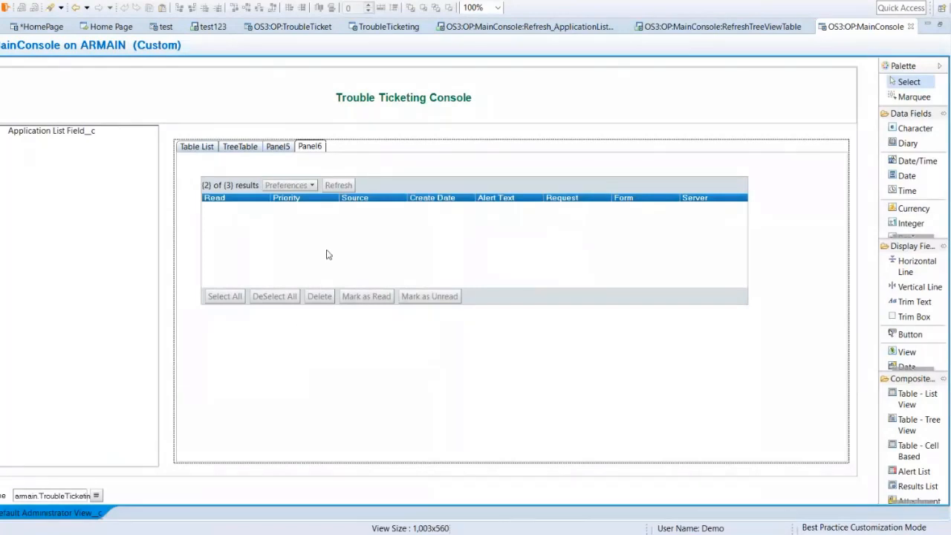
Step: Show the Table List panel of the form and shift its ticket table slightly to the right
click(193, 146)
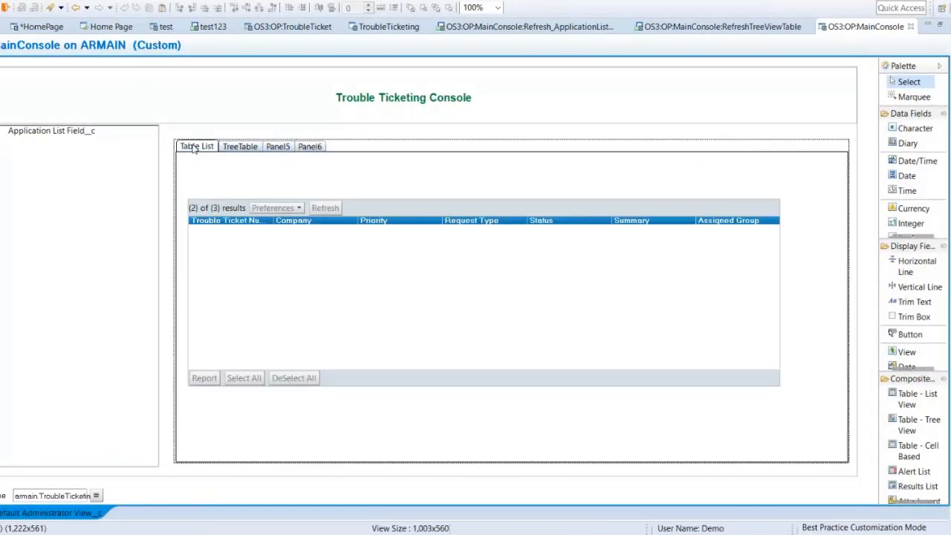
click(295, 290)
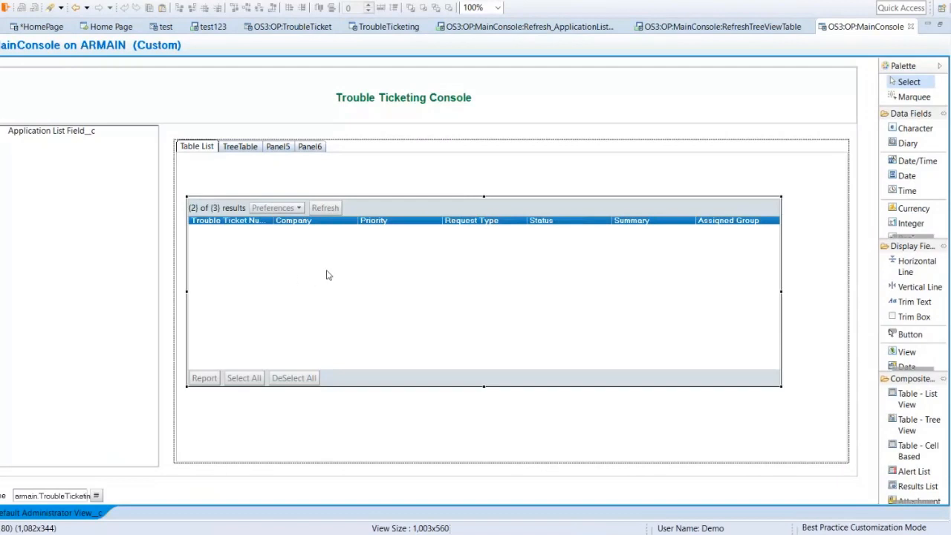
drag(332, 275, 337, 275)
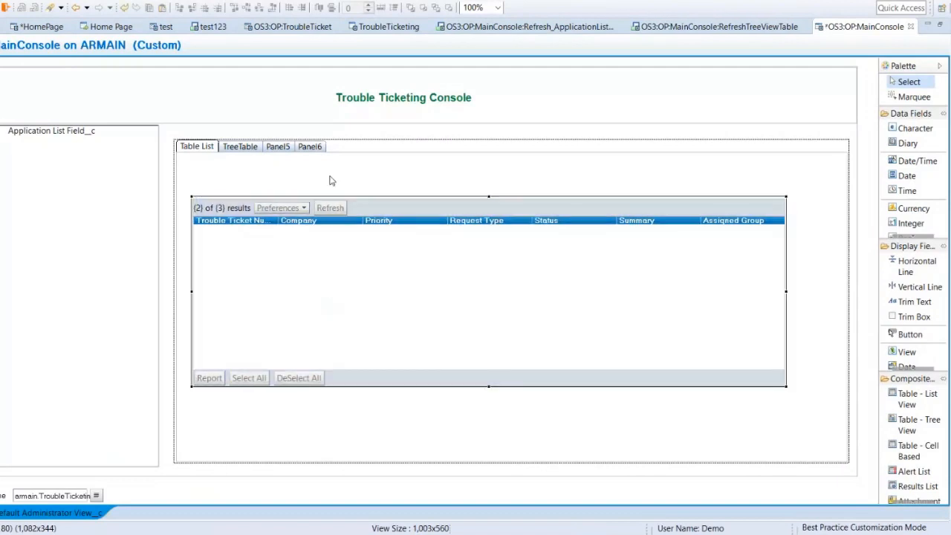
Step: Create a new Character field in the current view and place it above the left part of the ticket table
right_click(330, 181)
mouse_move(419, 309)
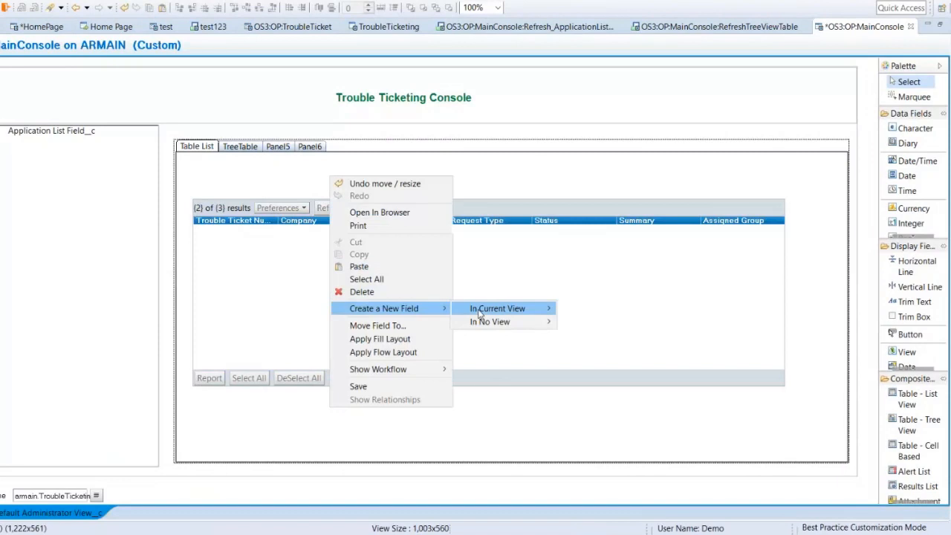
mouse_move(554, 308)
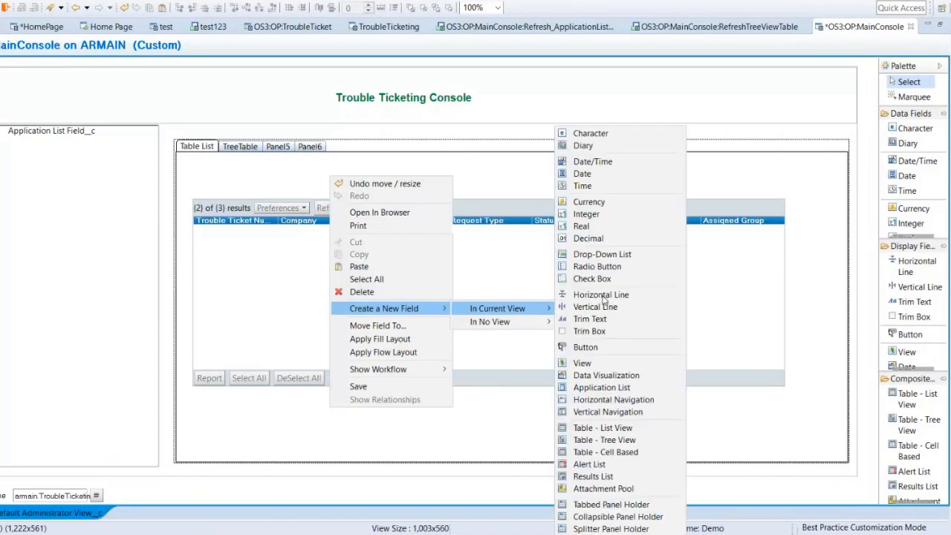
click(595, 134)
drag(336, 183, 287, 185)
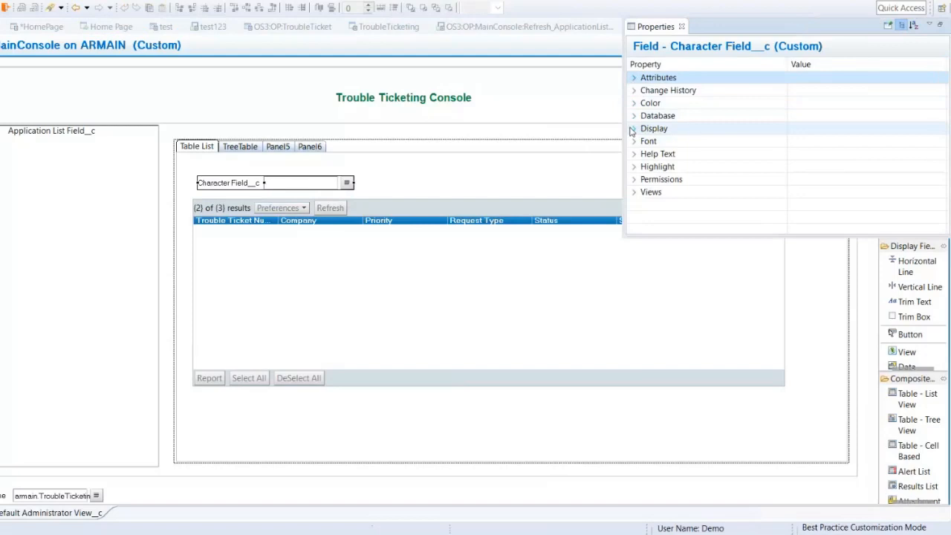
Step: Set the display label of the new character field to "Assigned Group"
click(633, 129)
click(870, 141)
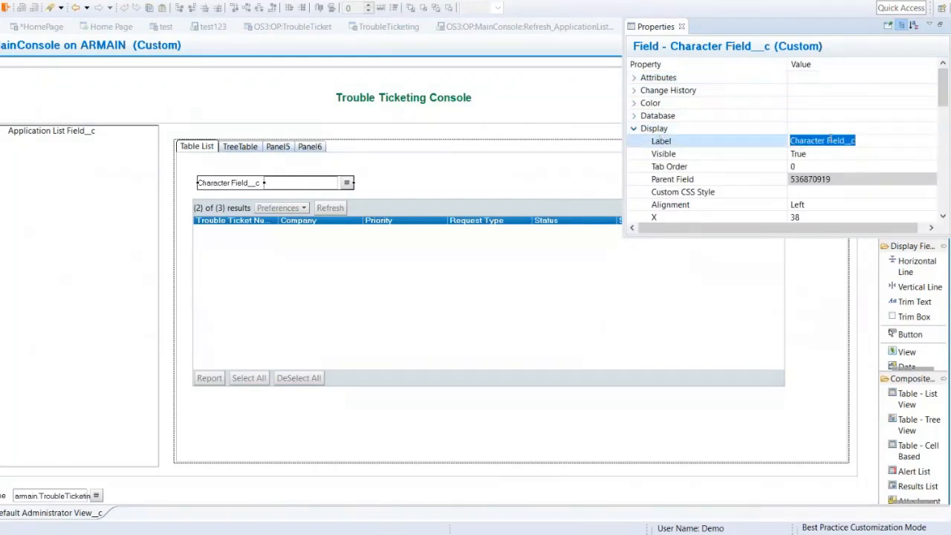
text(Assigned Gro)
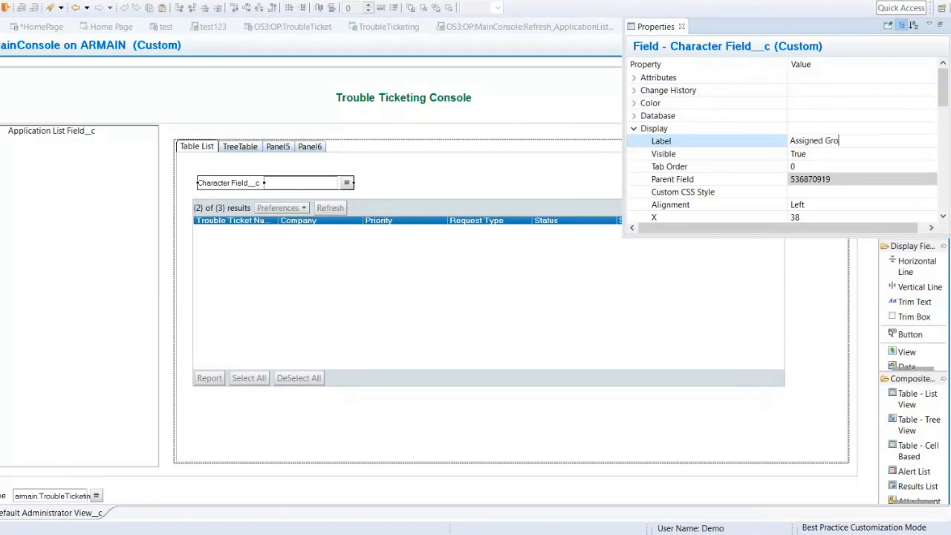
key(Return)
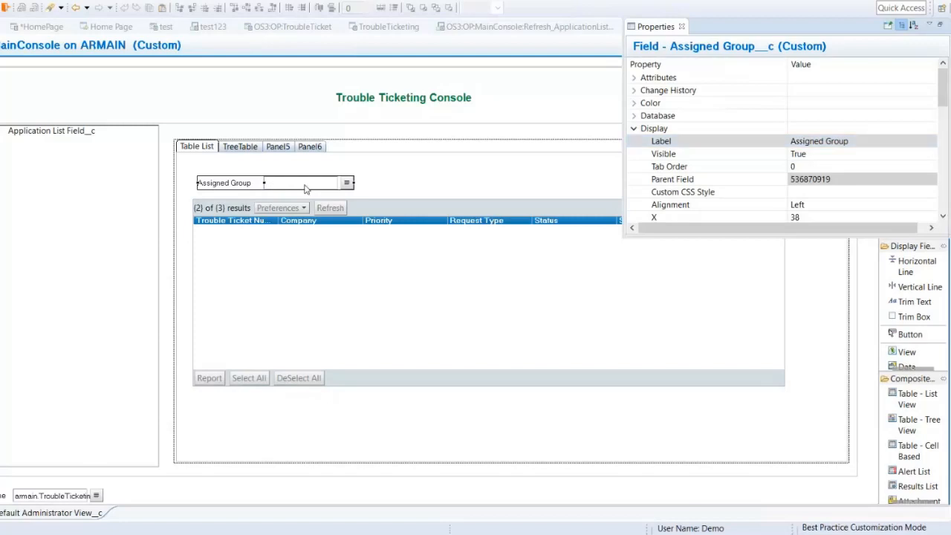
Step: Save the OS3:OP:MainConsole form with the Assigned Group field and dismiss the resulting message
click(436, 177)
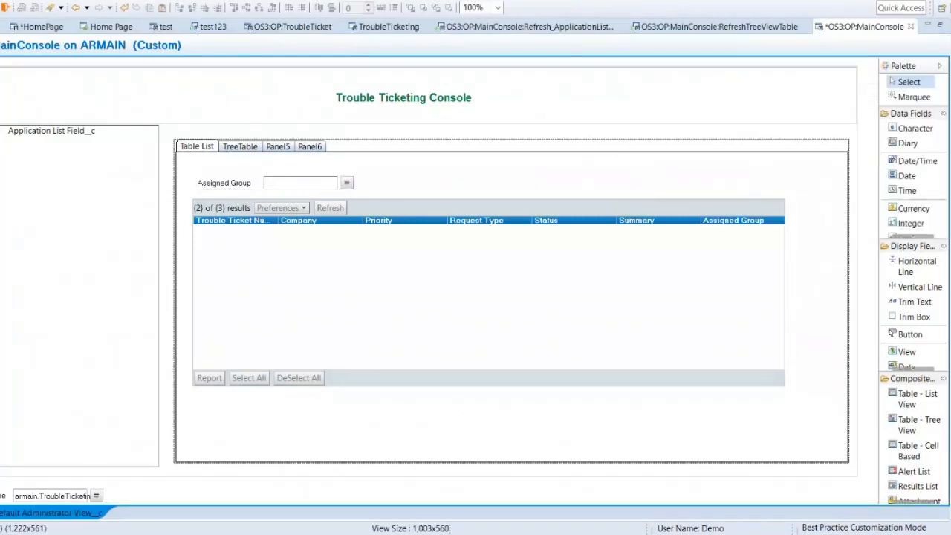
key(ctrl+s)
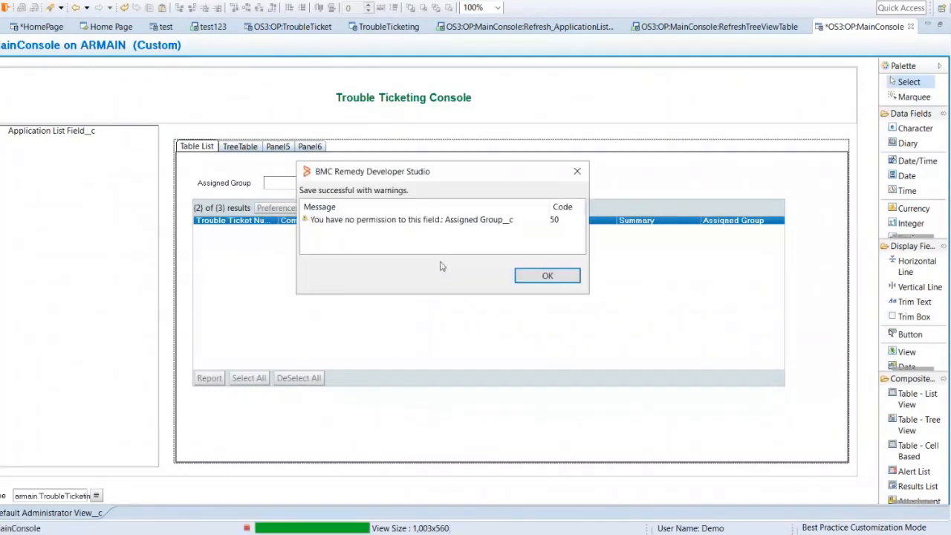
click(524, 273)
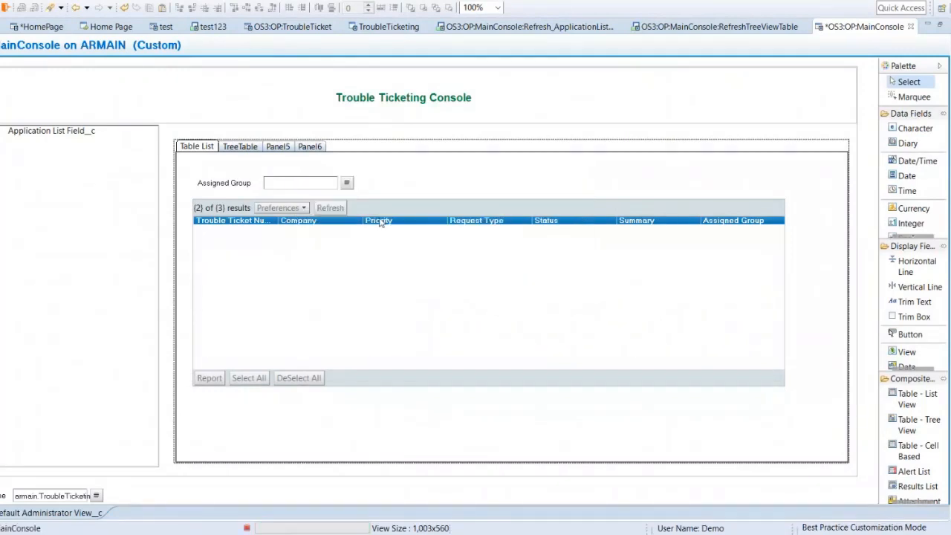
double_click(374, 269)
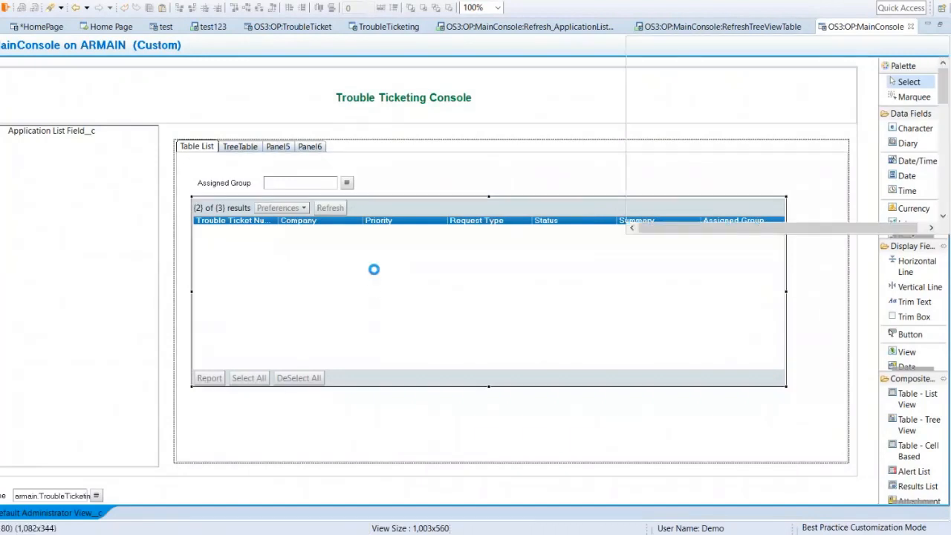
click(869, 93)
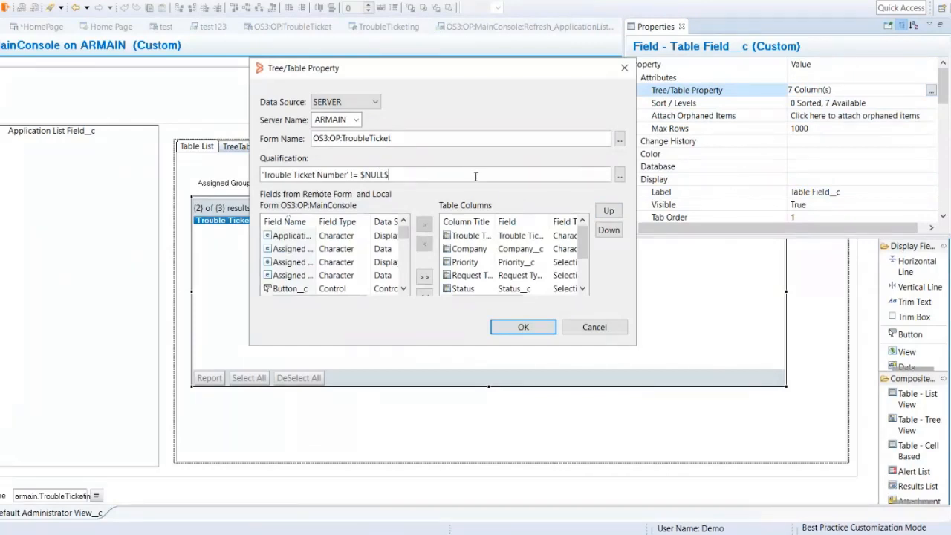
drag(476, 176, 217, 177)
key(Delete)
click(620, 177)
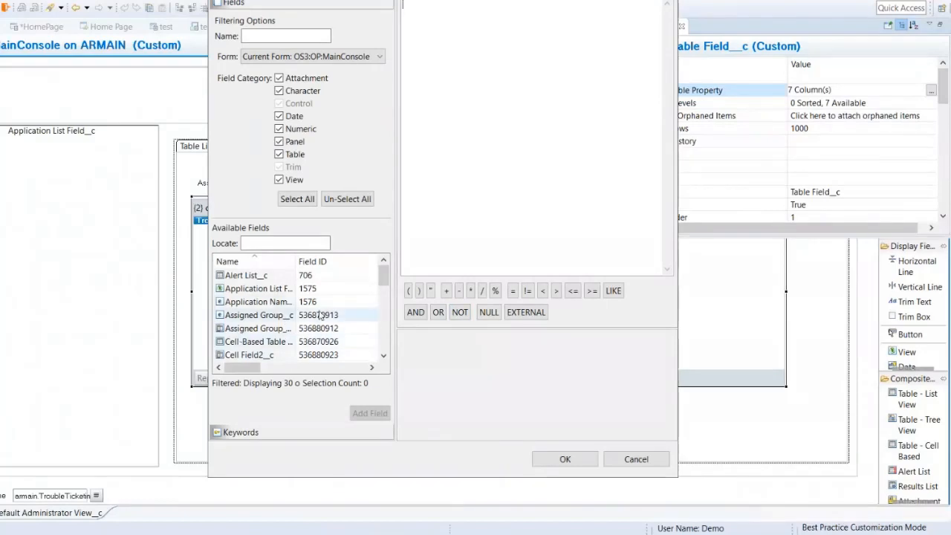
click(531, 316)
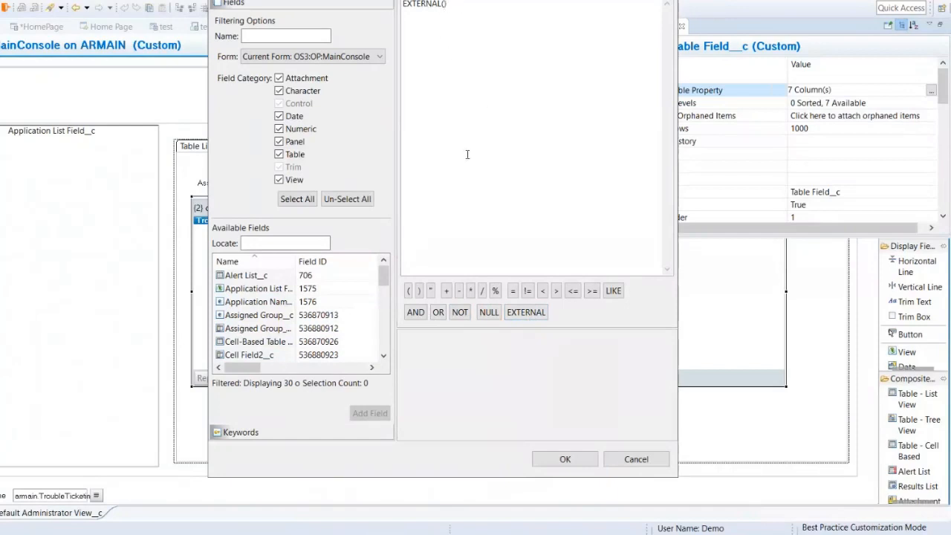
scroll(271, 321, down, 3)
scroll(271, 321, down, 3)
click(251, 301)
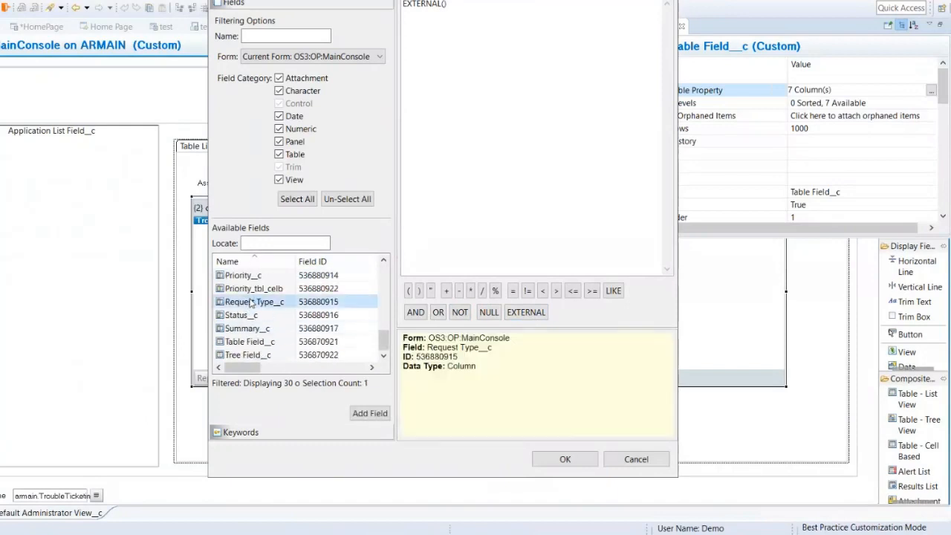
click(252, 315)
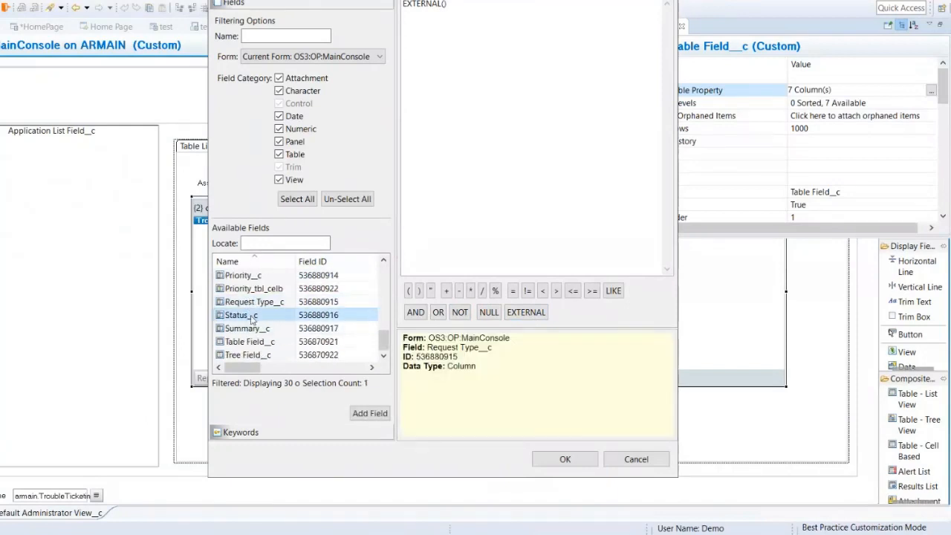
scroll(251, 315, up, 6)
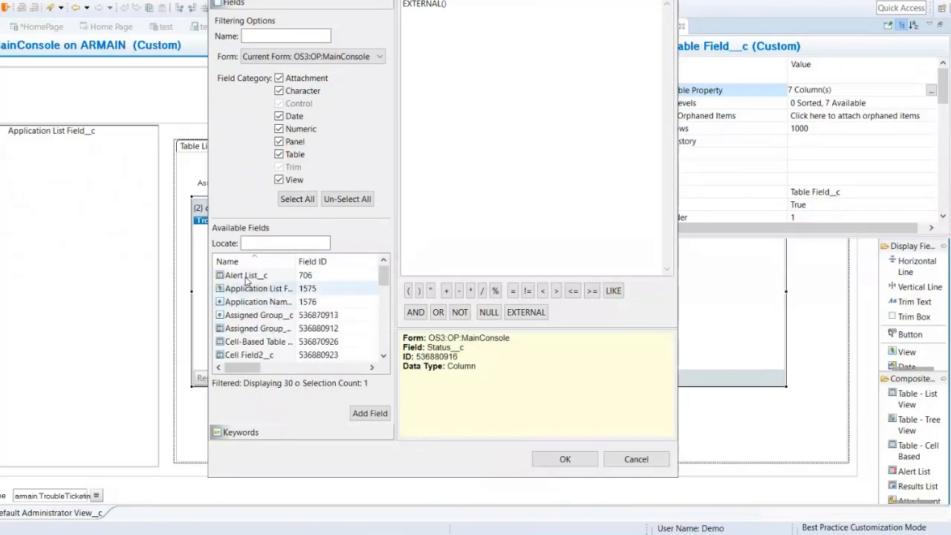
click(246, 277)
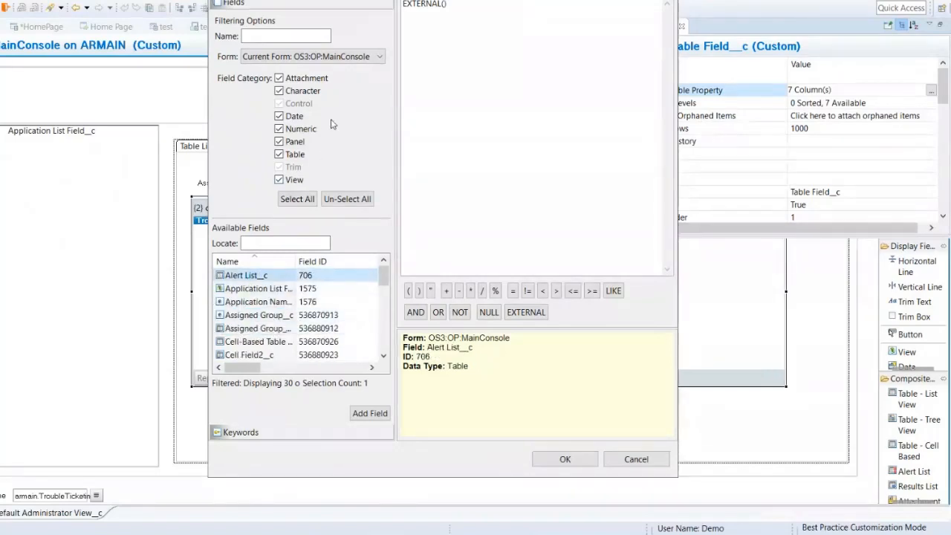
click(313, 56)
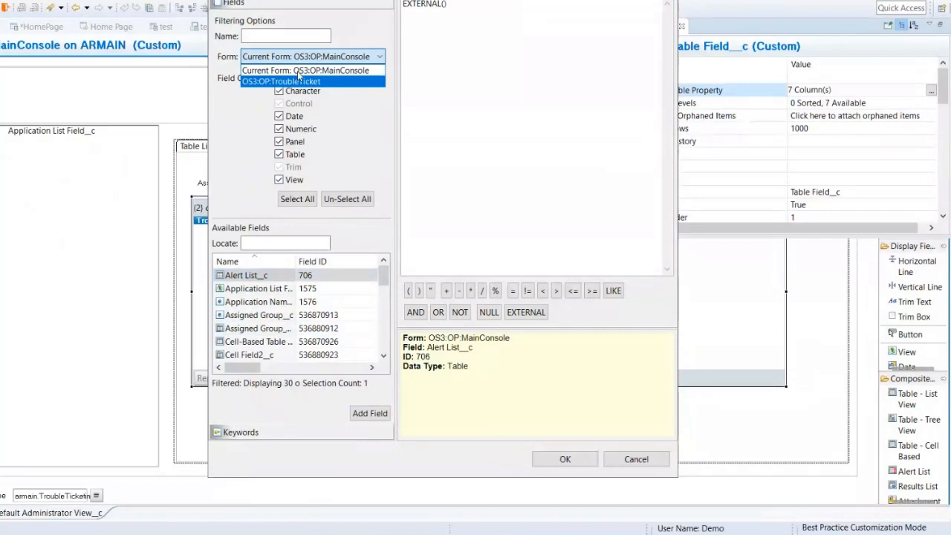
click(301, 70)
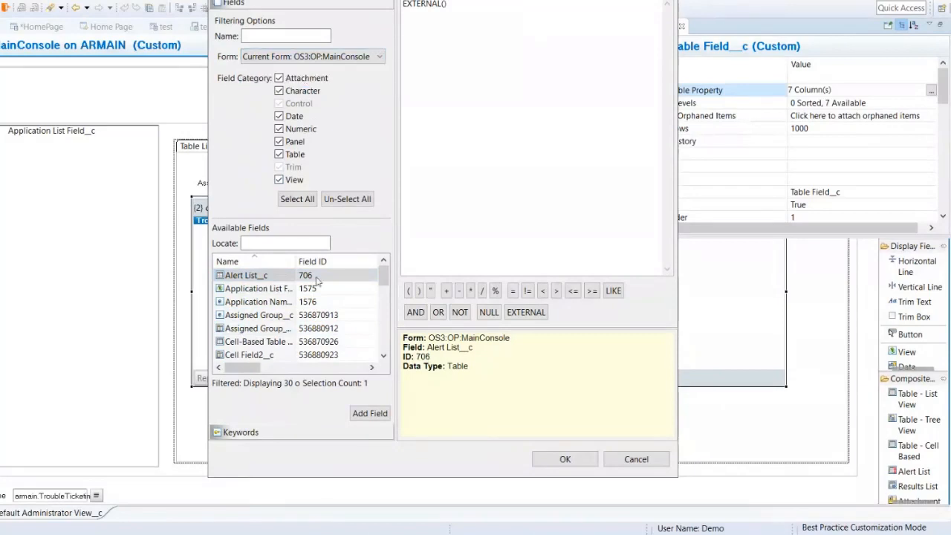
click(384, 356)
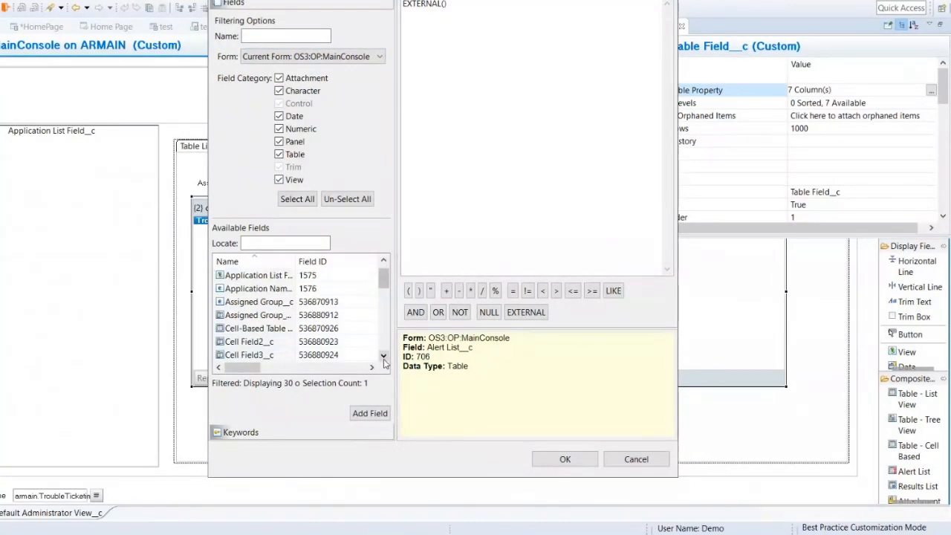
click(628, 460)
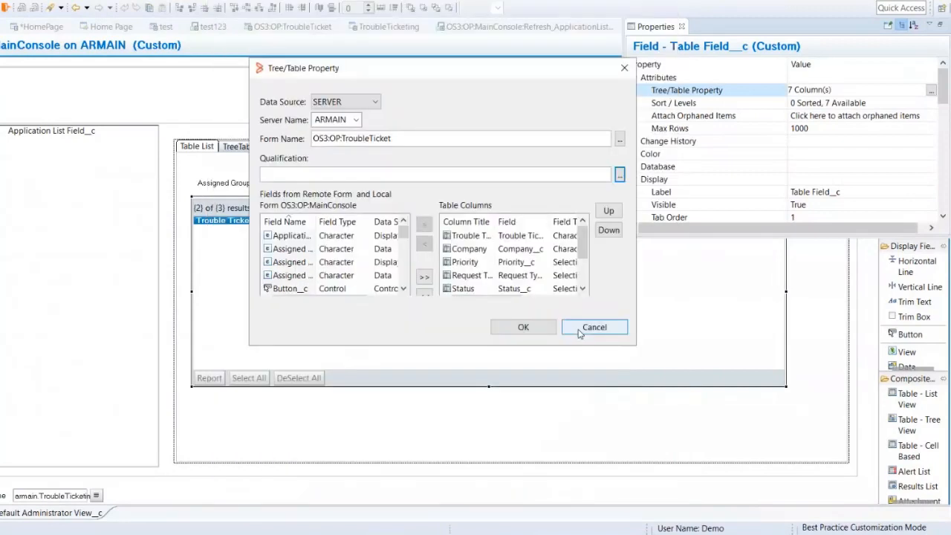
click(580, 334)
Step: Create a new Character field in the current view and place it just below the left part of the ticket table
click(274, 423)
right_click(275, 423)
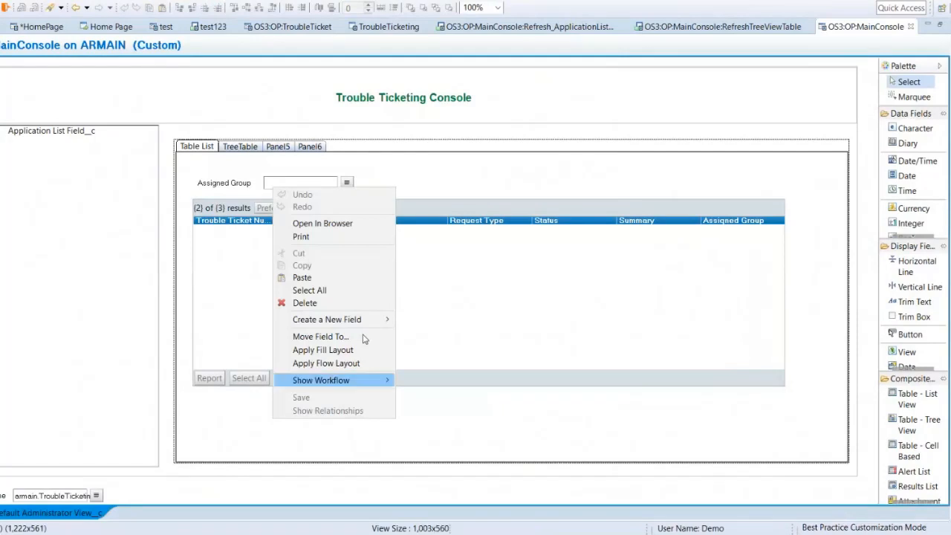
mouse_move(362, 319)
mouse_move(465, 325)
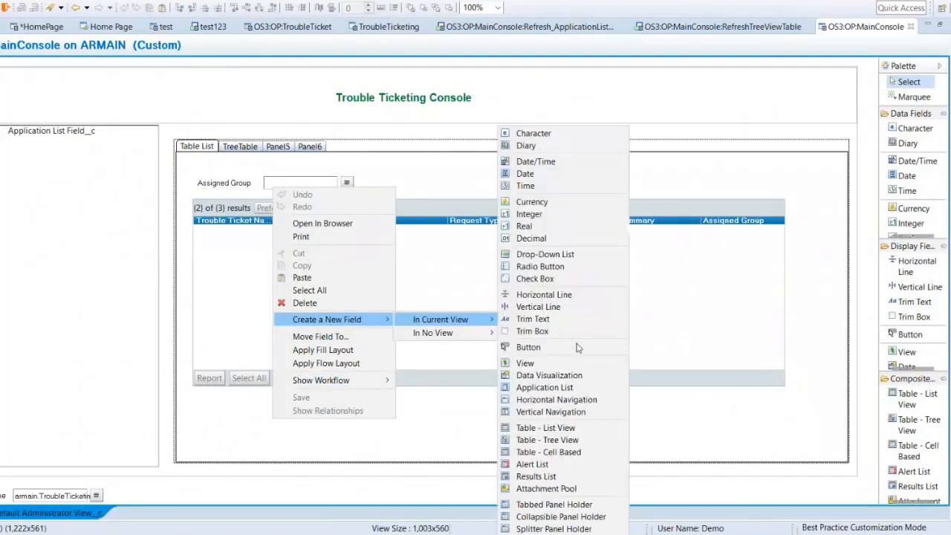
click(562, 134)
drag(318, 429, 288, 411)
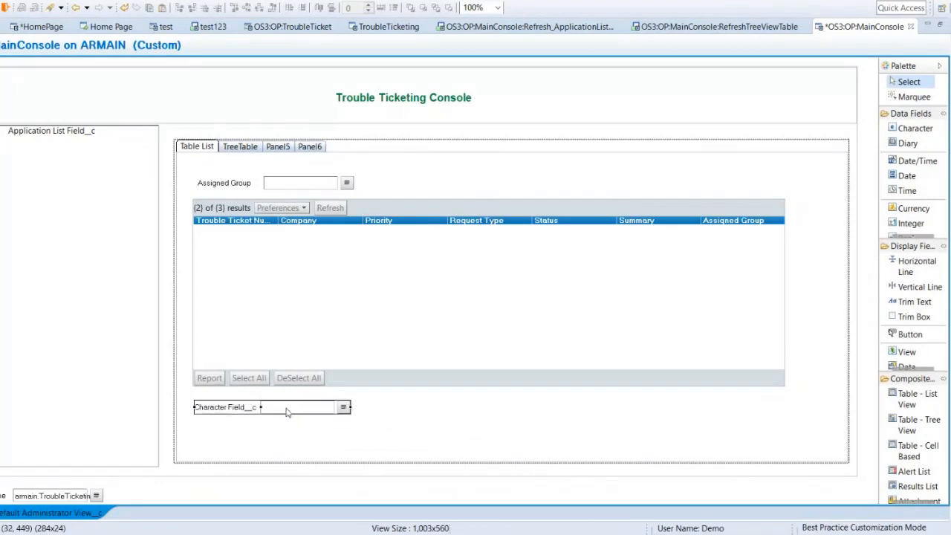
Step: Set the display label of the character field below the ticket table to "QualificationField"
double_click(287, 411)
click(943, 425)
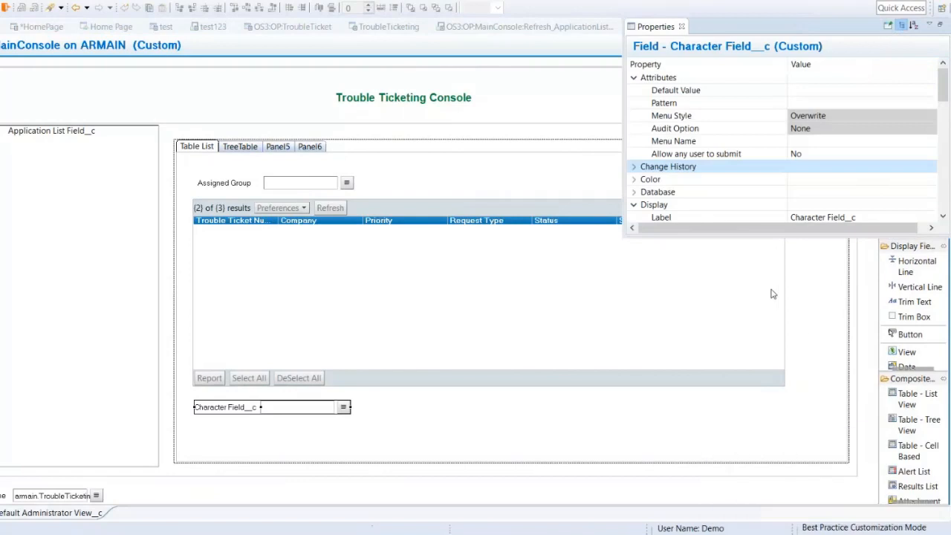
click(877, 217)
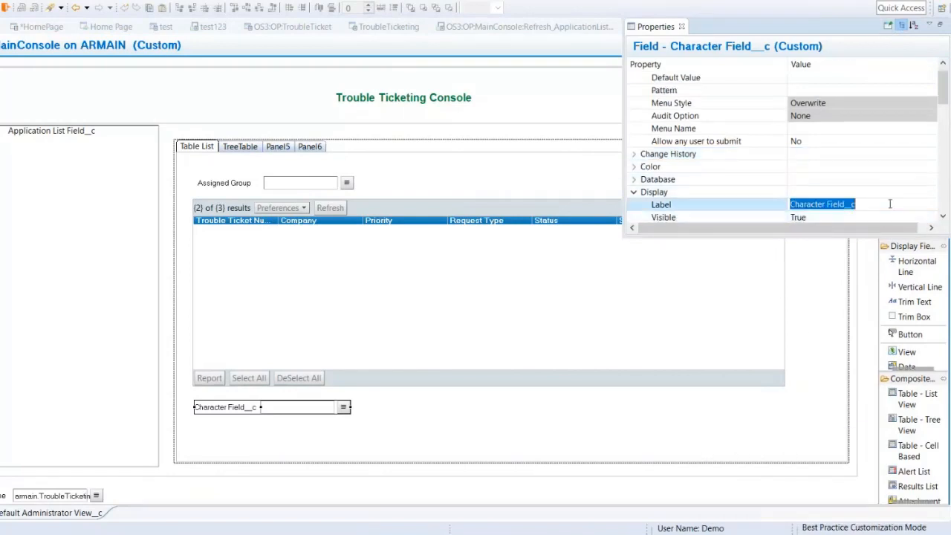
text(Qu)
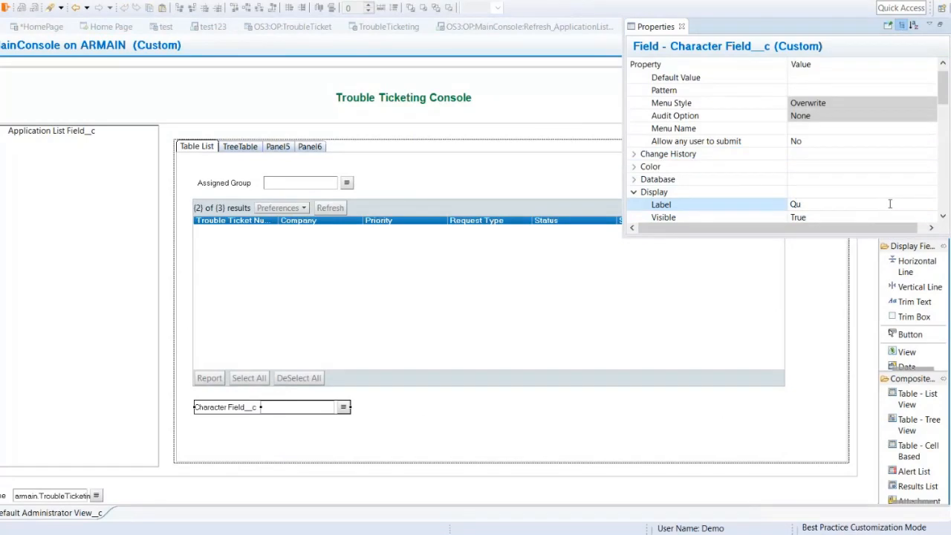
text(alificationField)
key(Return)
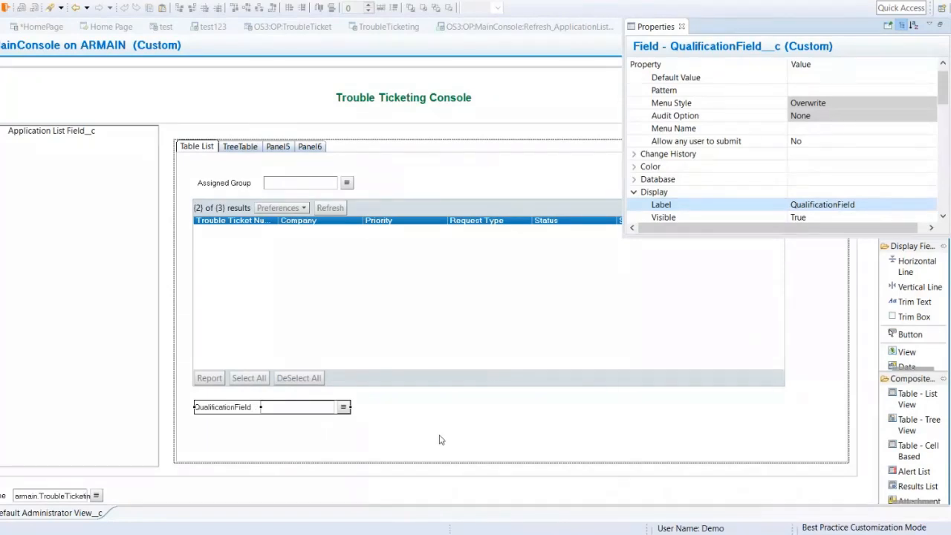
click(284, 412)
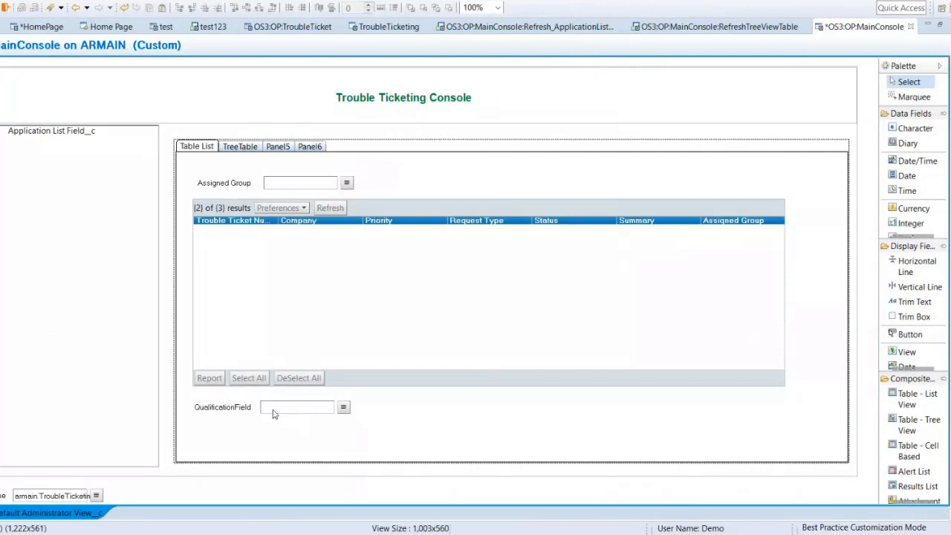
Step: Open the ticket table's qualification in the expression editor and clear its existing expression
double_click(446, 420)
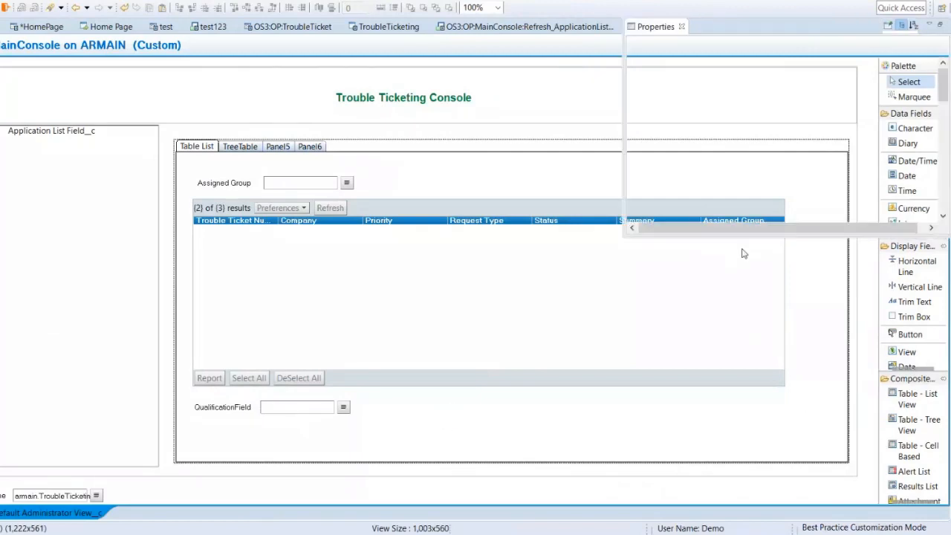
click(386, 281)
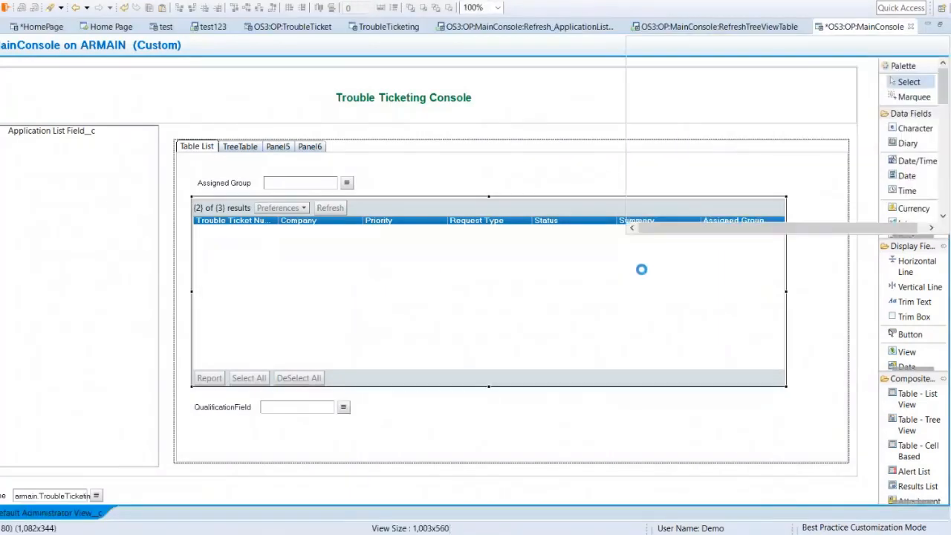
click(852, 89)
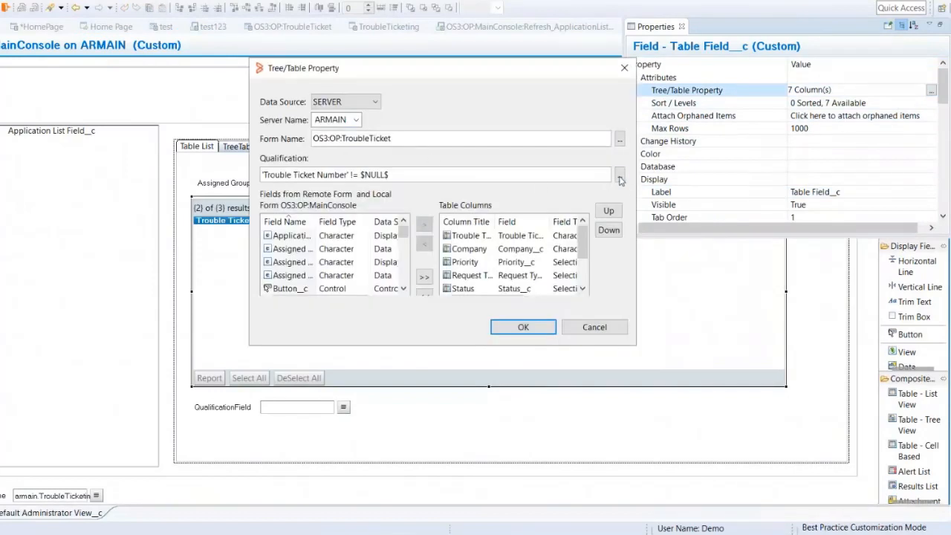
click(621, 174)
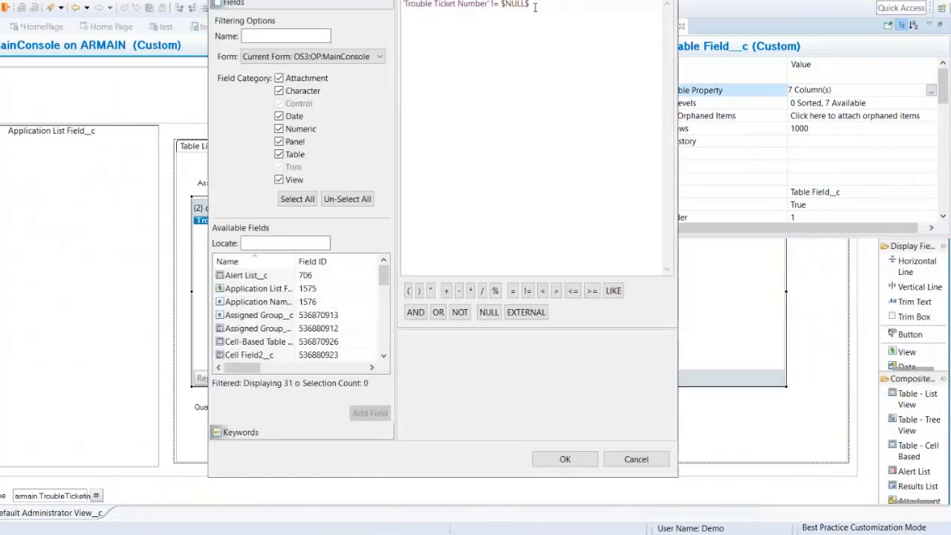
drag(545, 5, 356, 10)
key(Delete)
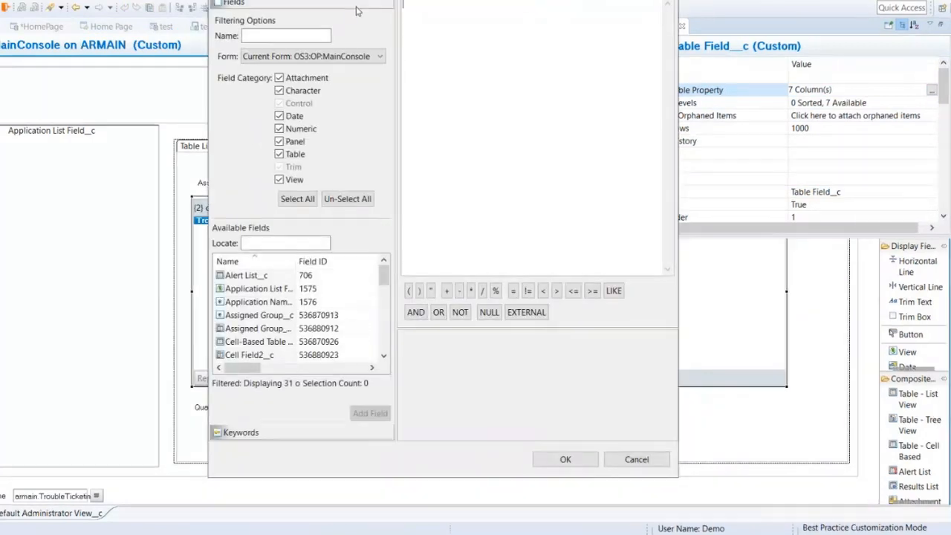
Step: Set the ticket table's qualification to EXTERNAL($QualificationField__c$) using the field from OS3:OP:MainConsole, and apply the table property
click(526, 312)
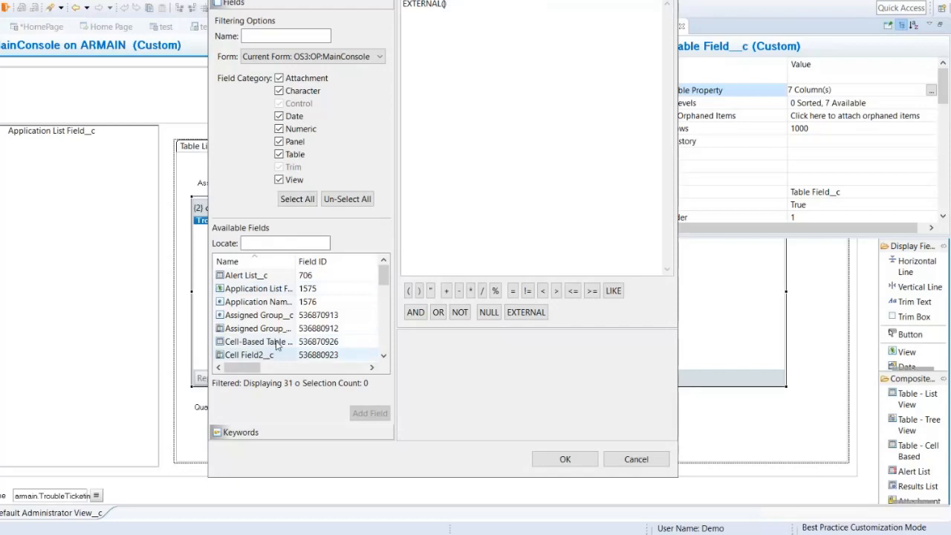
scroll(259, 305, down, 6)
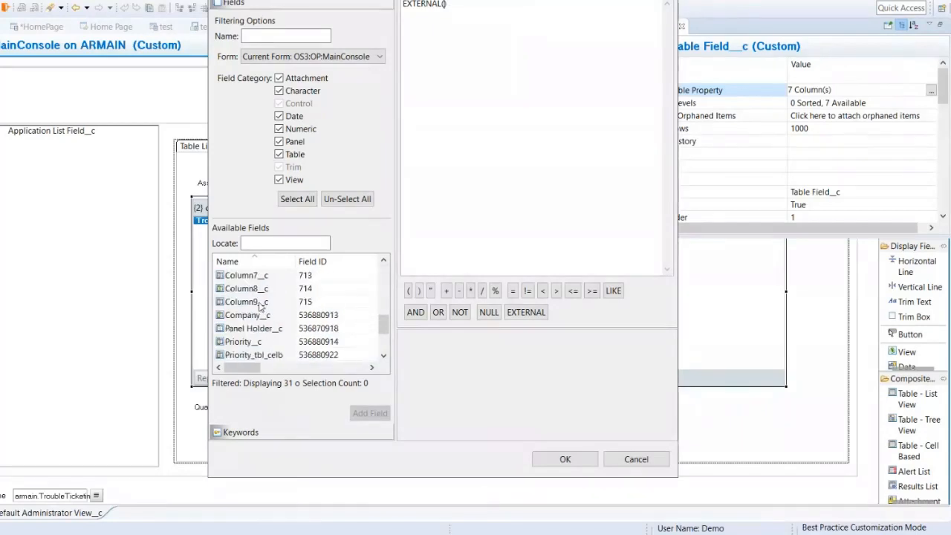
scroll(259, 304, down, 2)
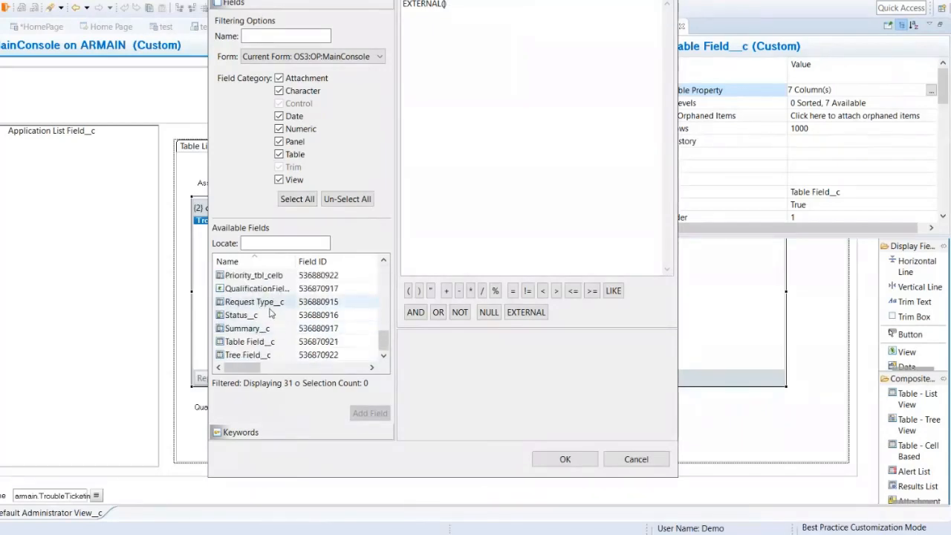
double_click(257, 290)
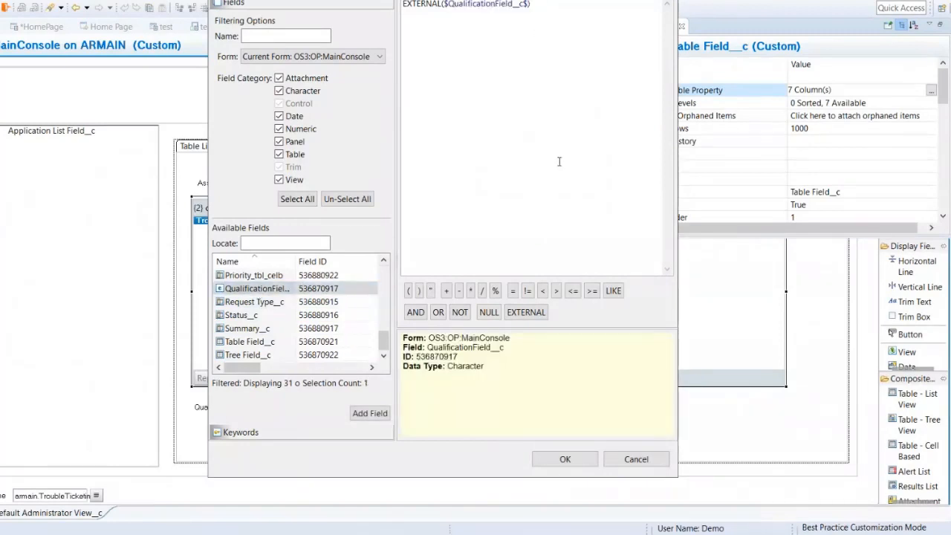
click(561, 459)
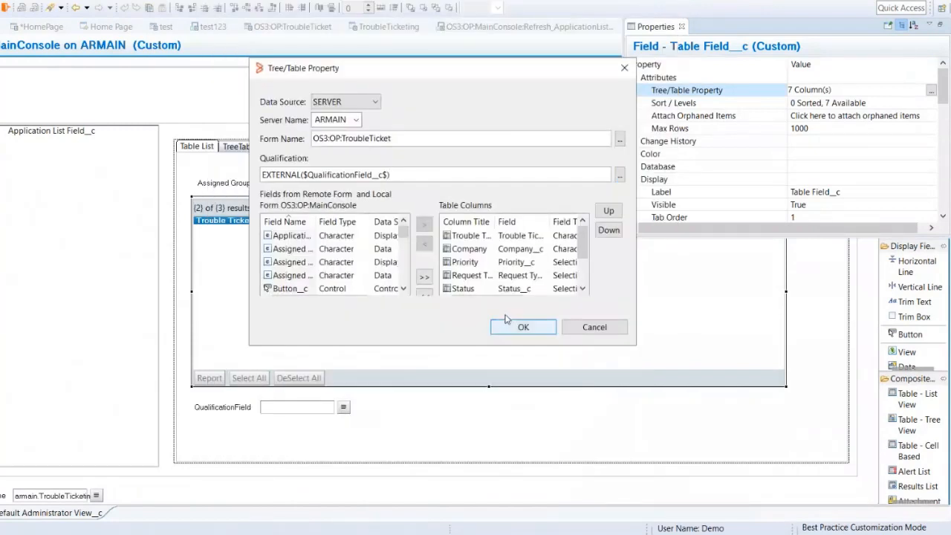
click(513, 332)
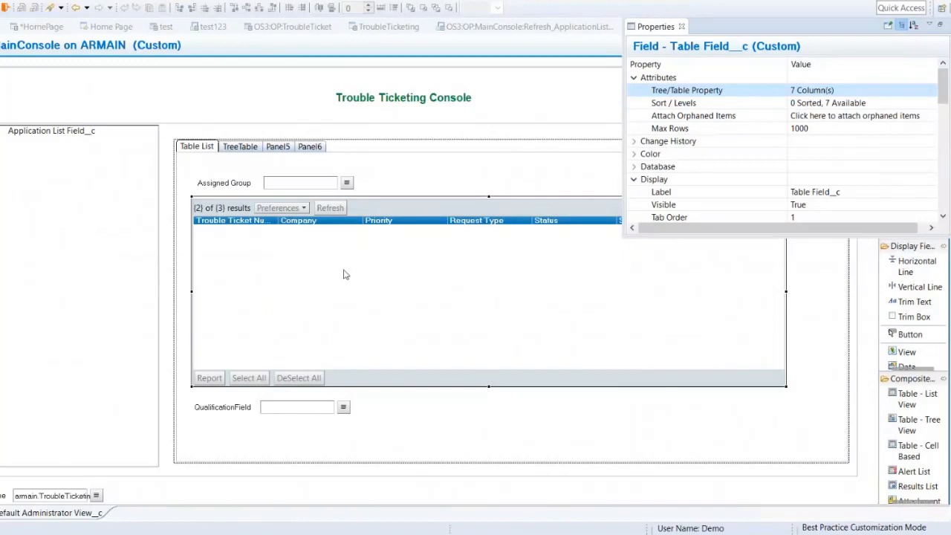
Step: Save the OS3:OP:MainConsole form with the QualificationField and the table's external qualification
key(ctrl+s)
click(693, 284)
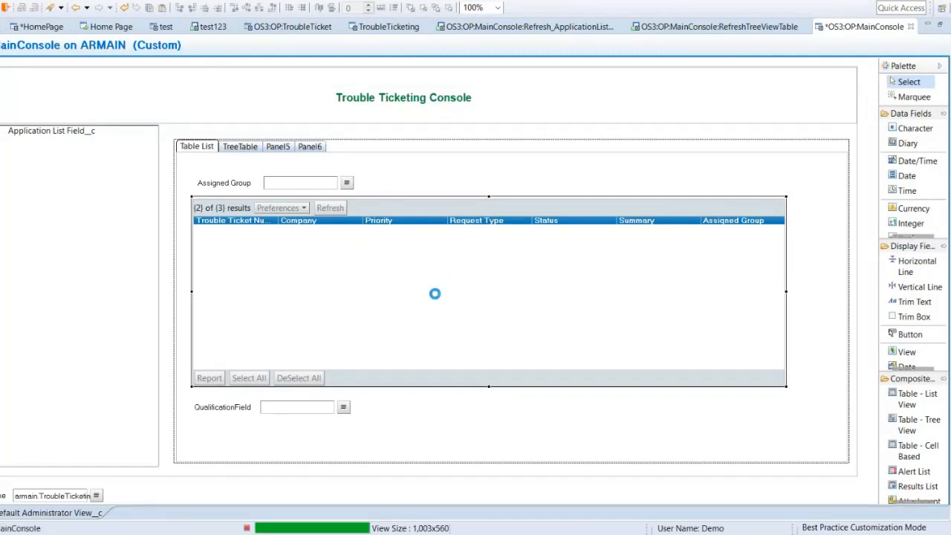
click(524, 278)
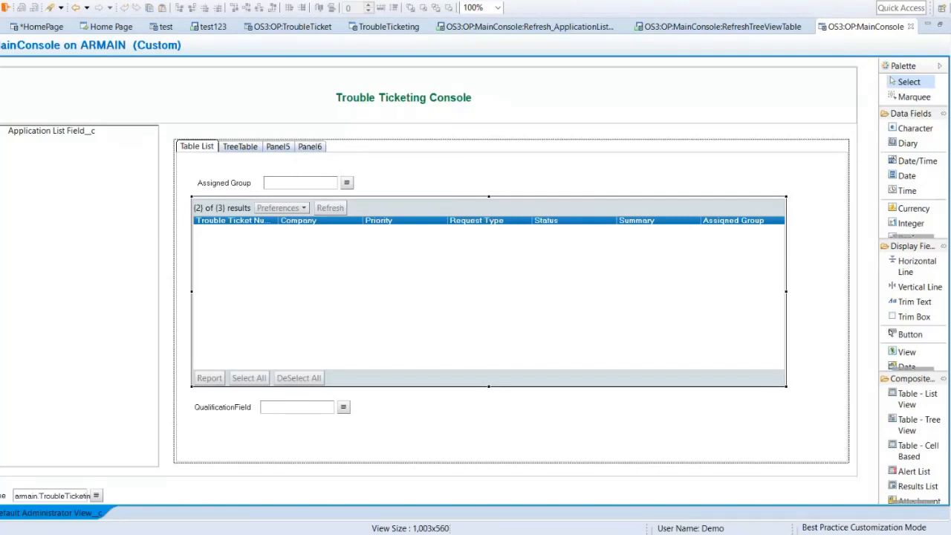
Step: Create a new search menu and set its form to OS3:OP:TroubleTicket
click(1, 56)
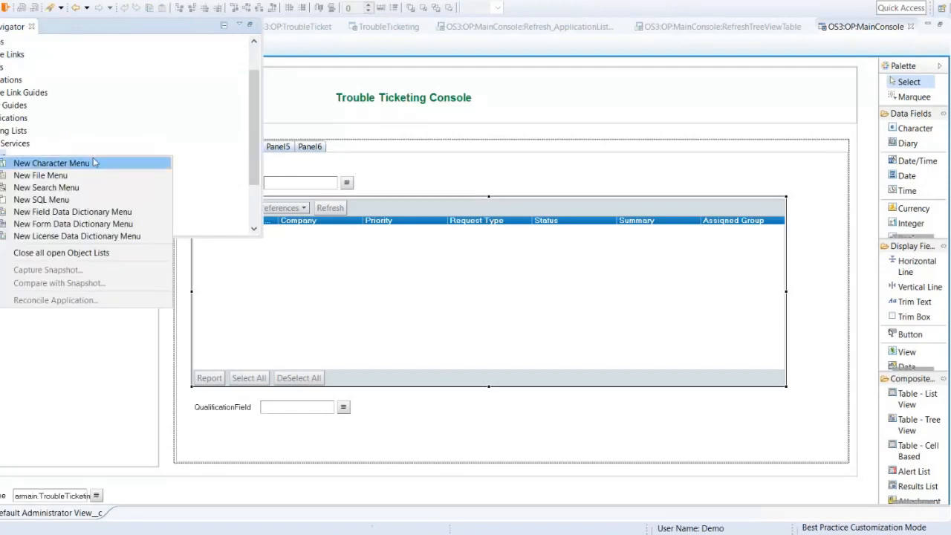
click(78, 191)
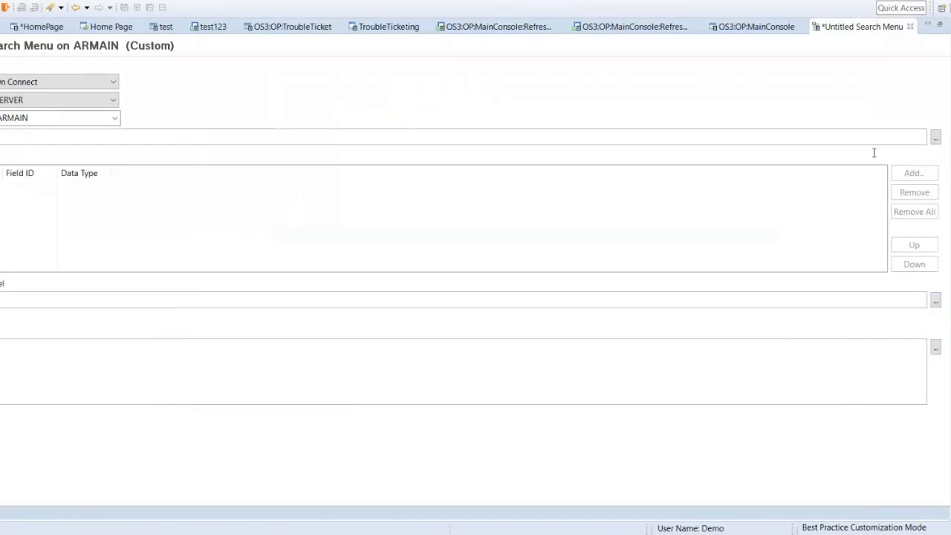
click(935, 138)
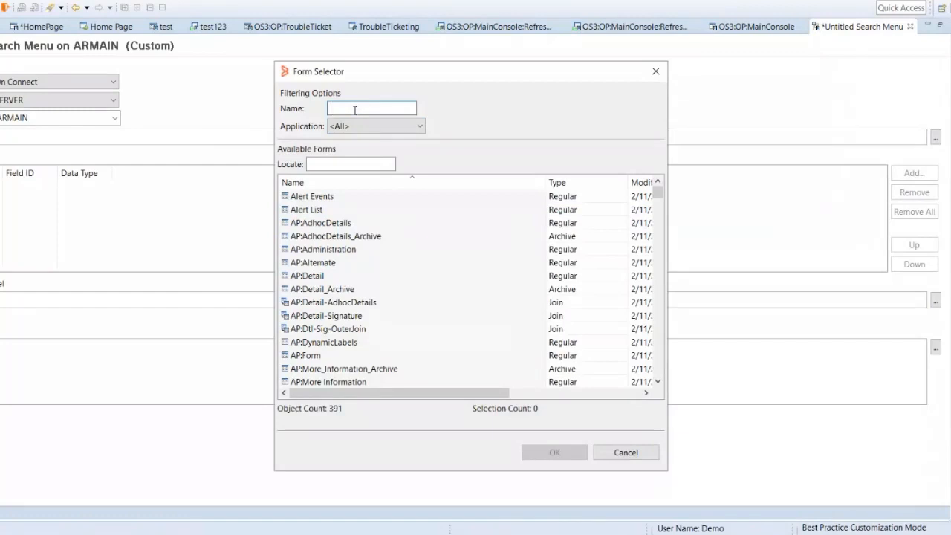
text(o)
double_click(341, 199)
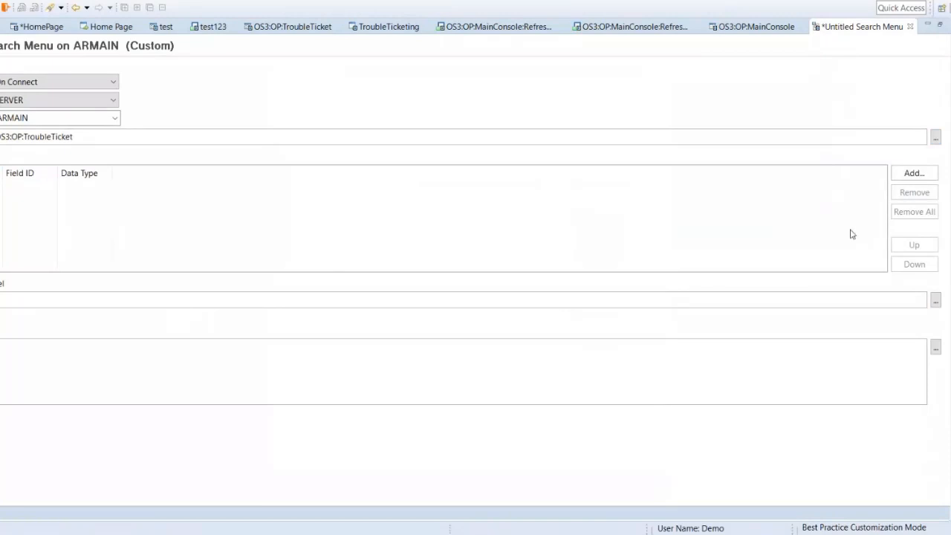
Step: Add Assigned Group__c as the search menu's label field and choose the same field as its value
click(912, 176)
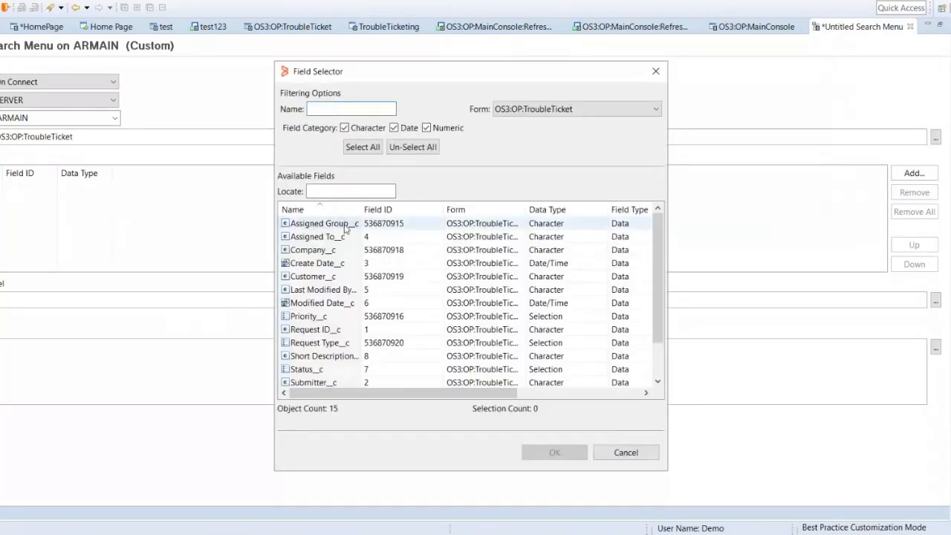
double_click(321, 224)
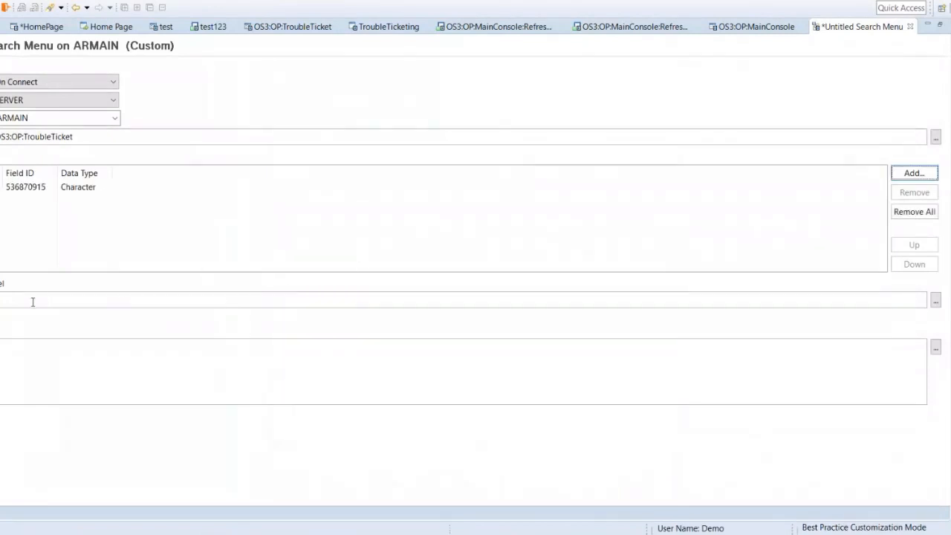
click(935, 300)
double_click(320, 225)
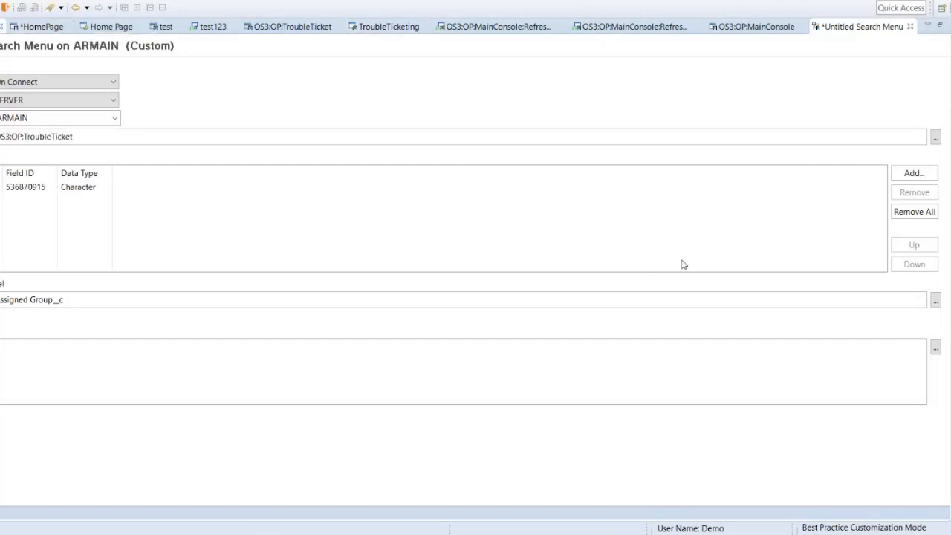
Step: Replace the search menu's qualification with 'Assigned Group__c' != $NULL$
click(934, 349)
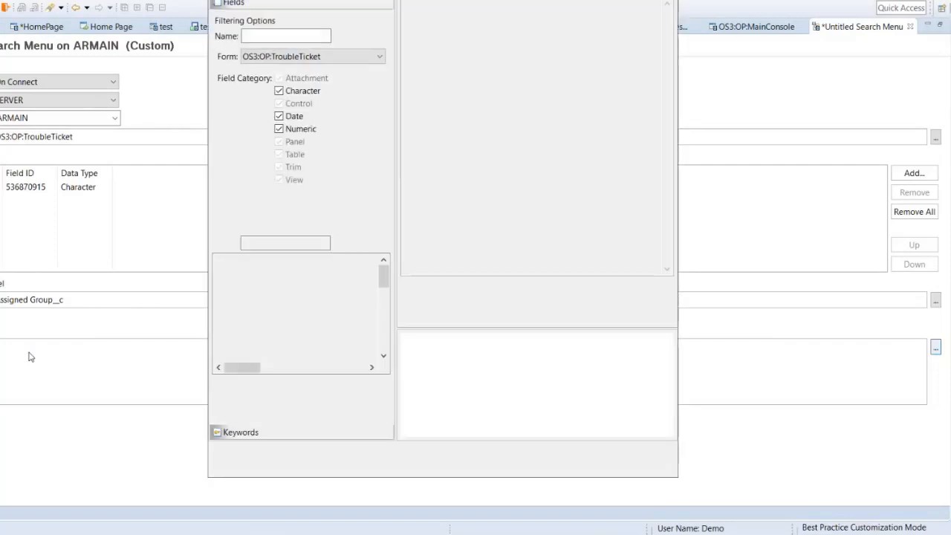
drag(423, 6, 396, 9)
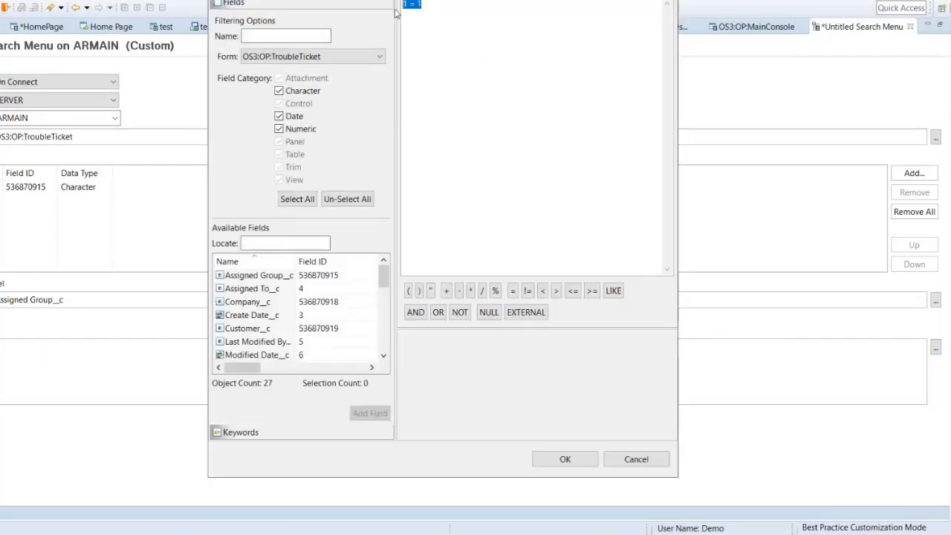
key(BackSpace)
double_click(259, 277)
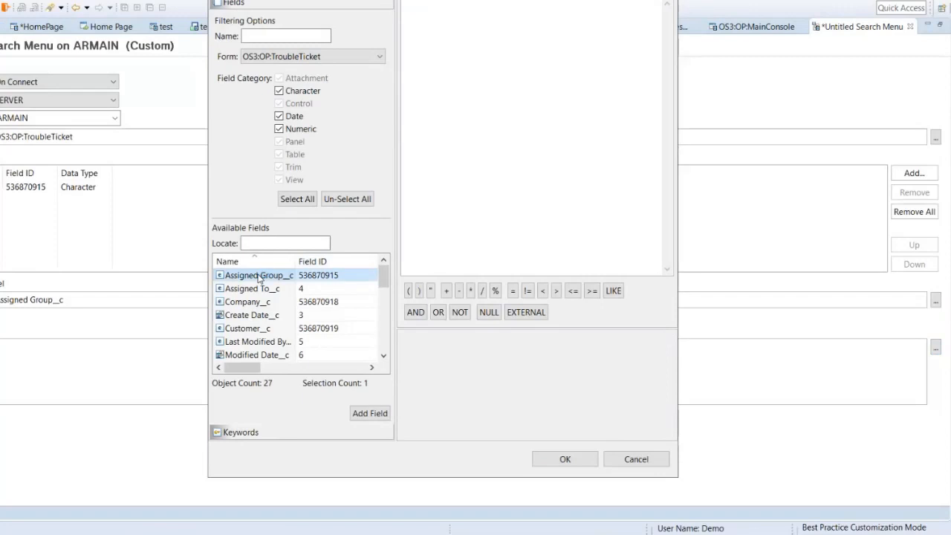
click(527, 290)
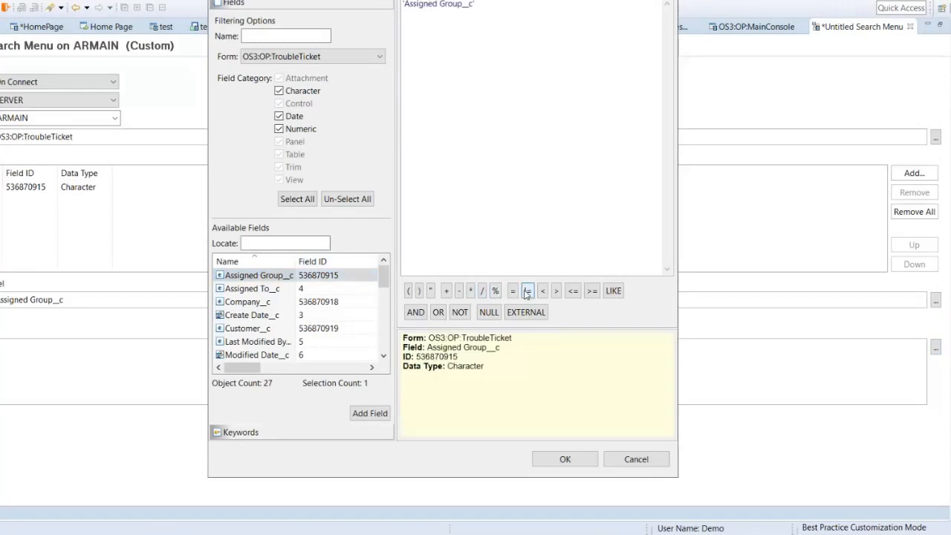
click(489, 312)
click(562, 459)
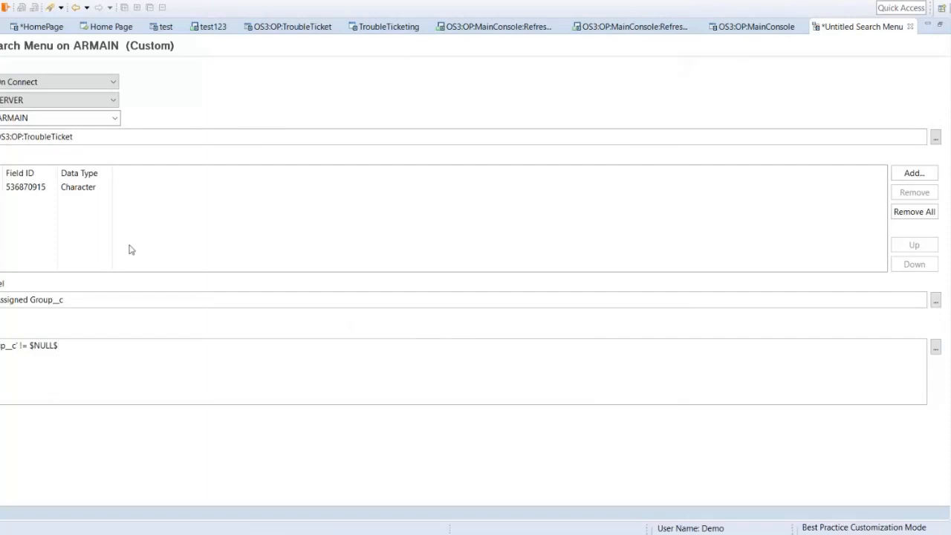
Step: Save the search menu as OS3:OP:Menu:AssignedGroup
key(ctrl+s)
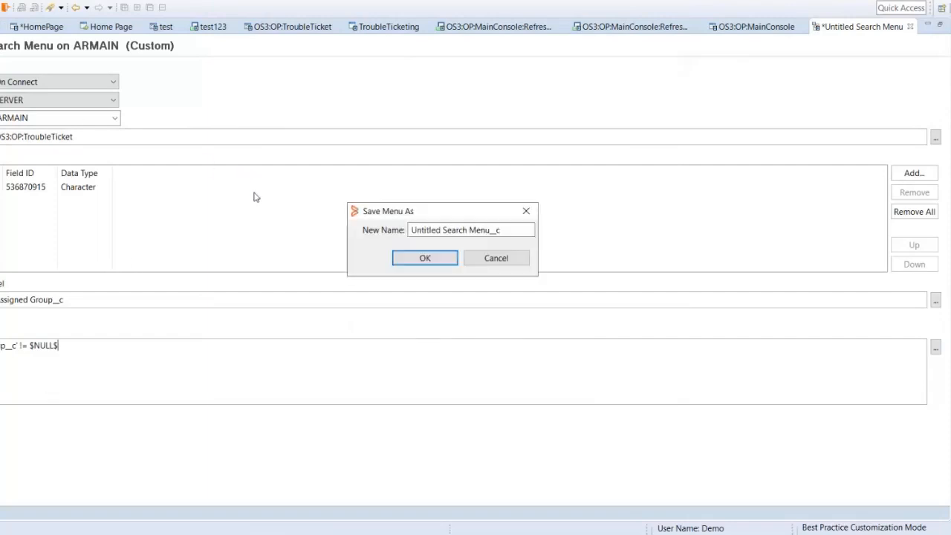
key(ctrl+a)
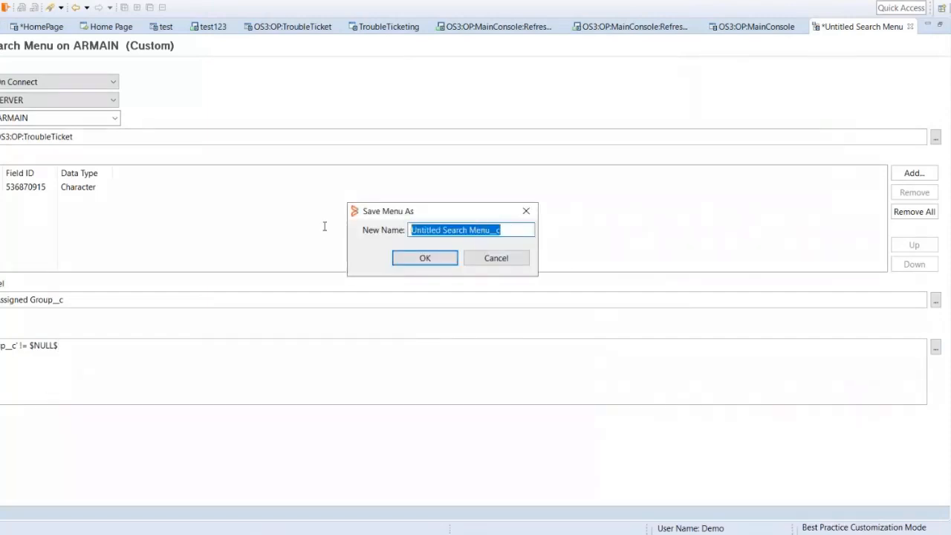
text(OS3:OP:Menu:S)
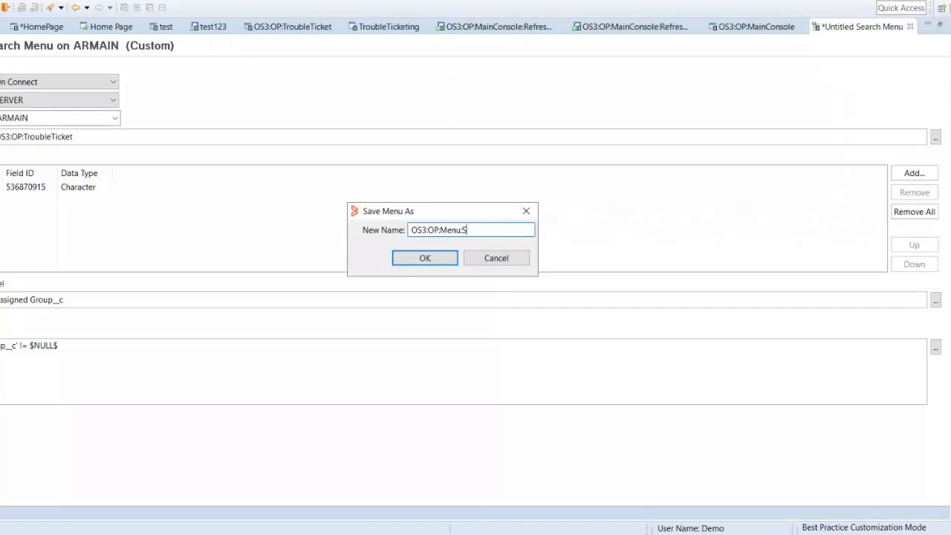
text(gnedGroup)
key(Return)
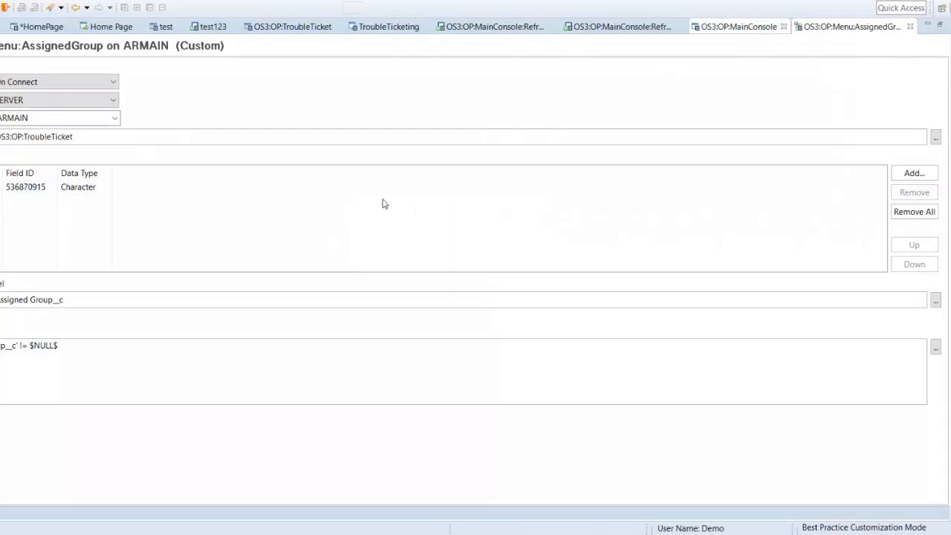
Step: Attach the OS3:OP:Menu:AssignedGroup menu to the Assigned Group field above the ticket table
double_click(296, 187)
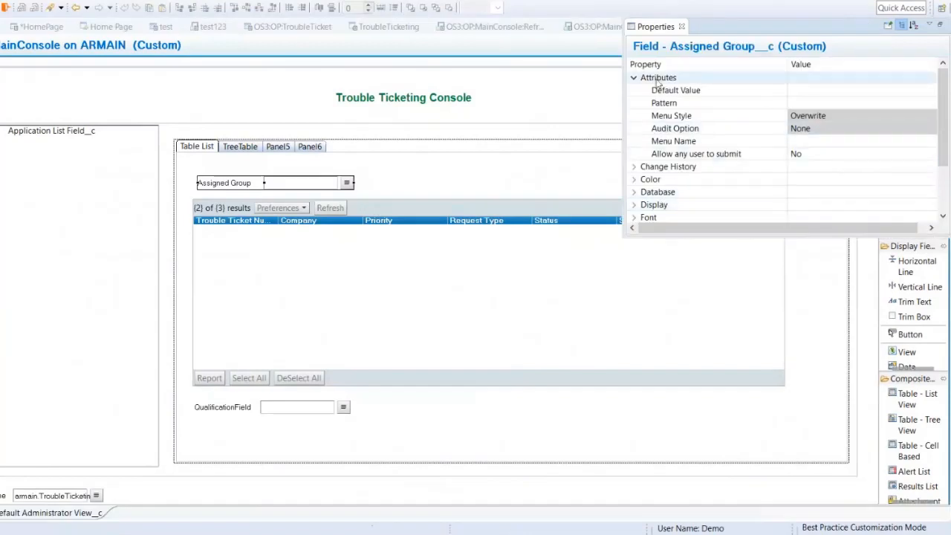
click(634, 78)
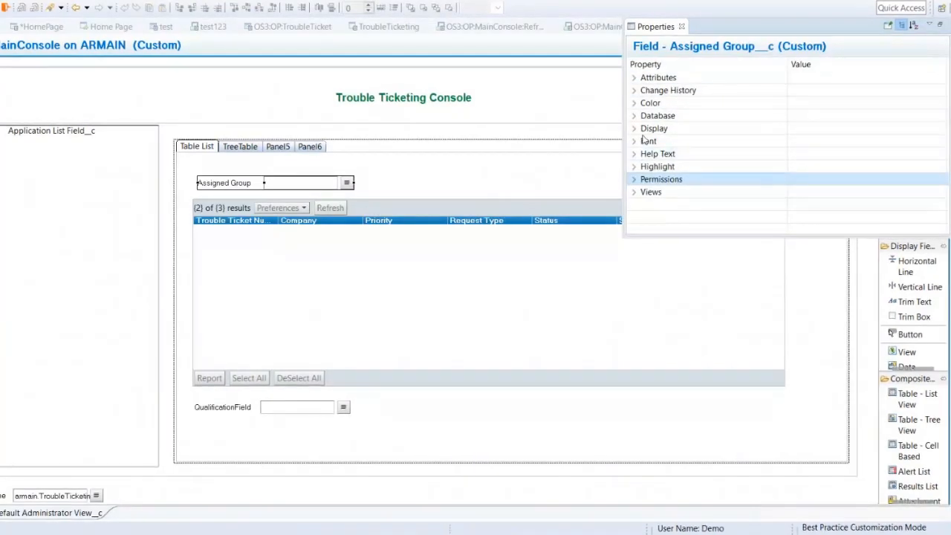
click(635, 78)
click(810, 143)
click(931, 142)
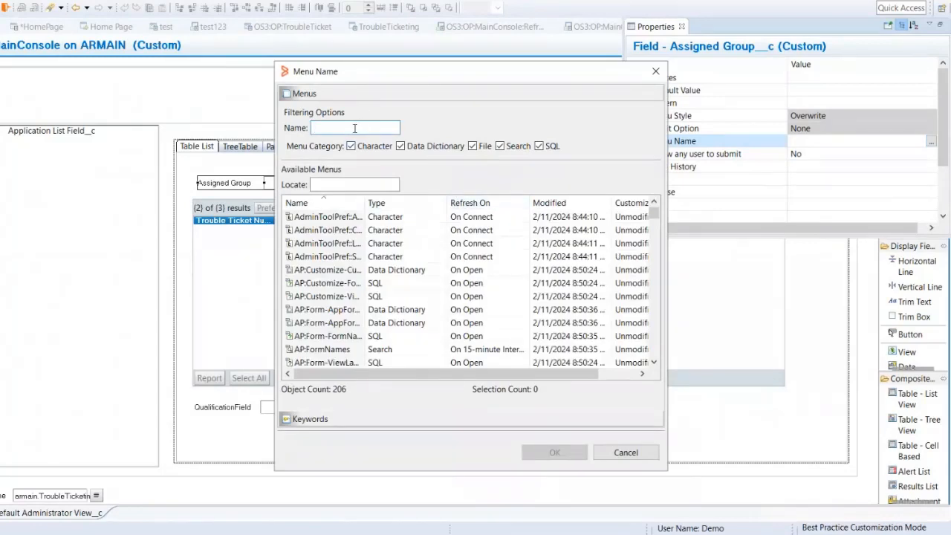
click(354, 129)
text(OS)
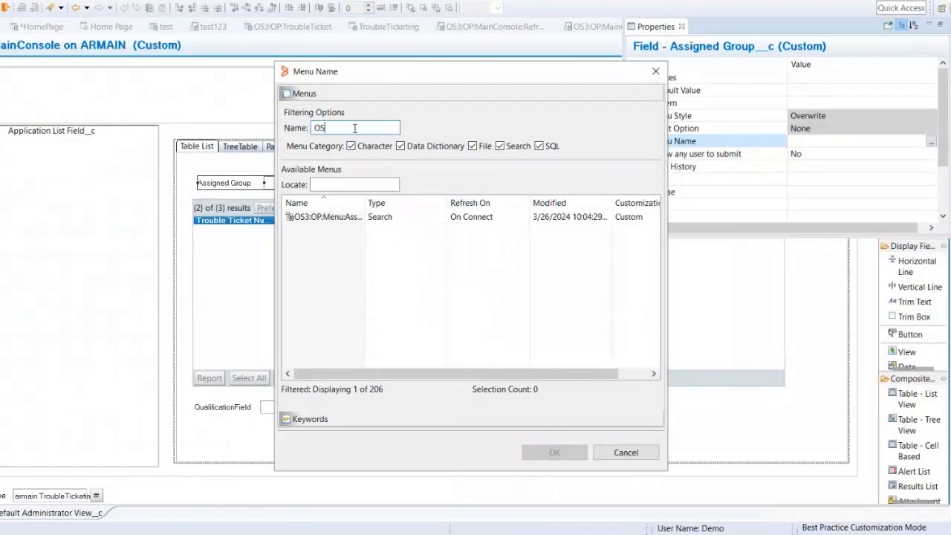
double_click(350, 217)
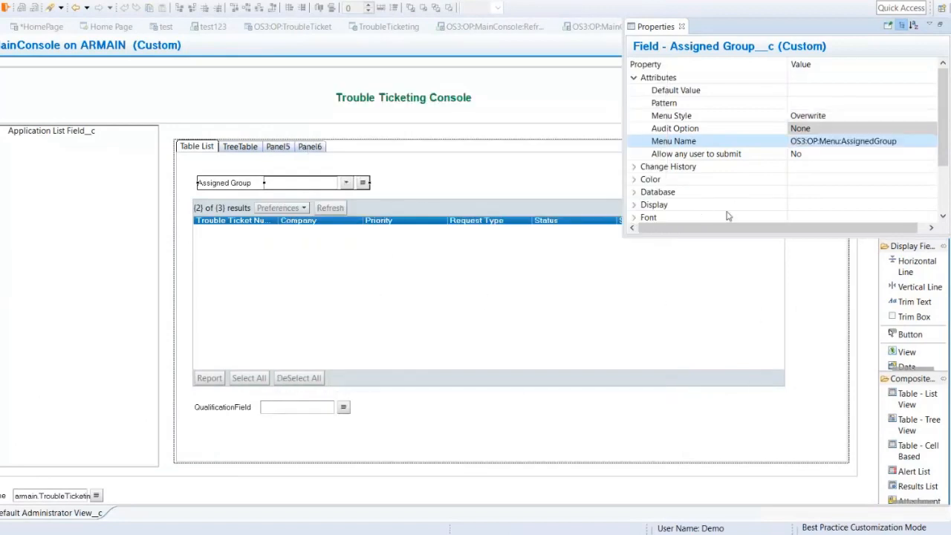
Step: Hide the expand box of the Assigned Group field and save the OS3:OP:MainConsole form
click(634, 78)
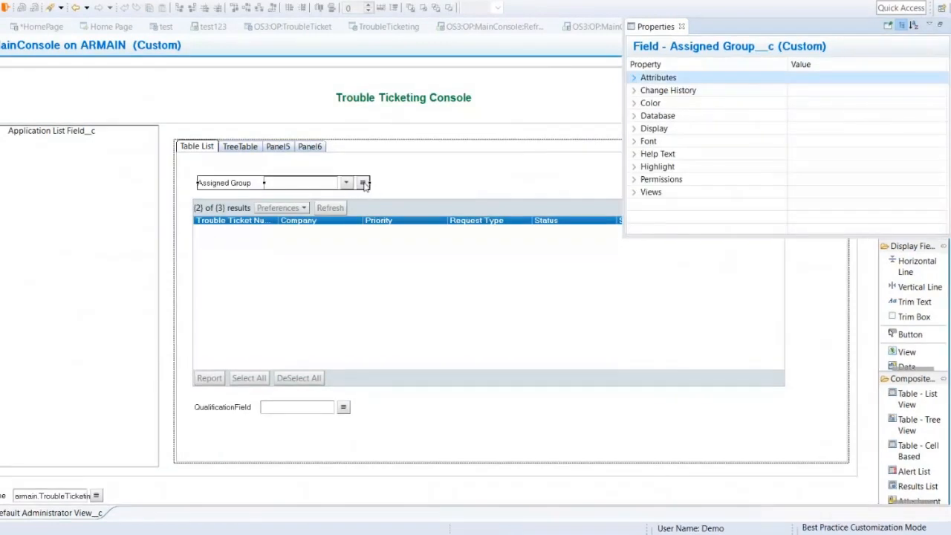
click(636, 128)
drag(945, 104, 945, 179)
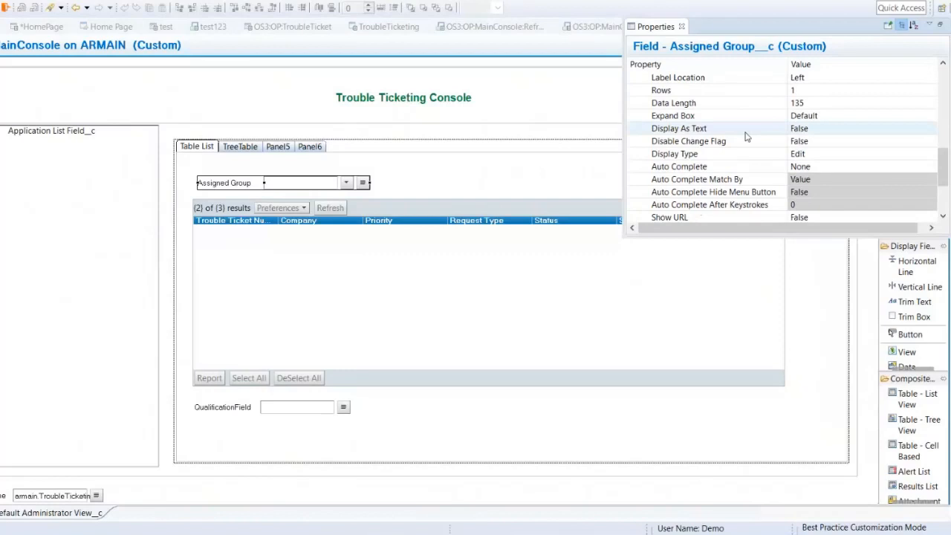
click(502, 162)
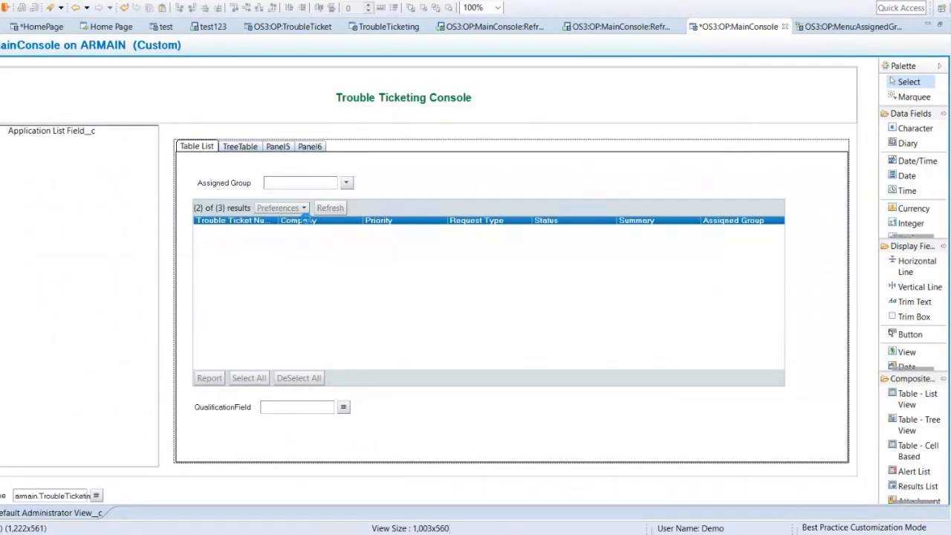
key(ctrl+s)
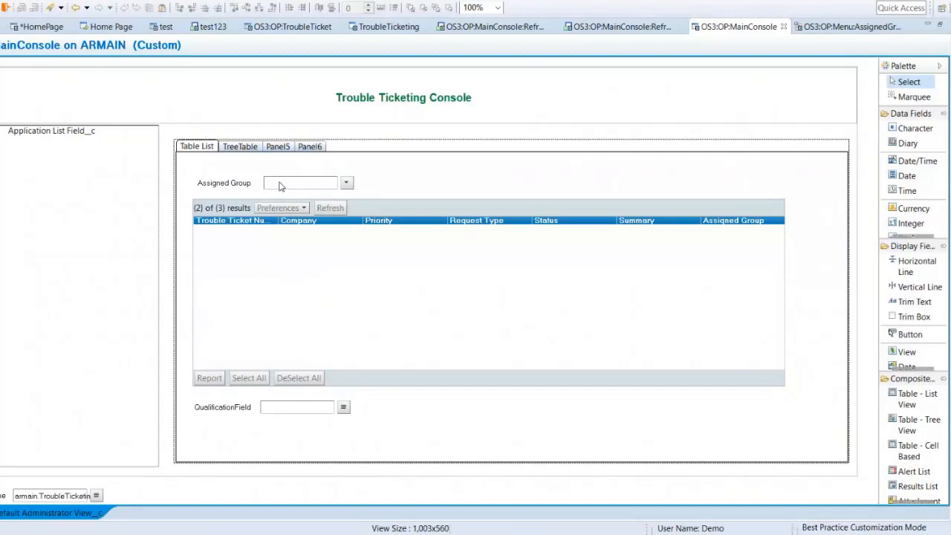
Step: Create a button in the current view of the Table List panel and place it above the right end of the ticket table
click(289, 314)
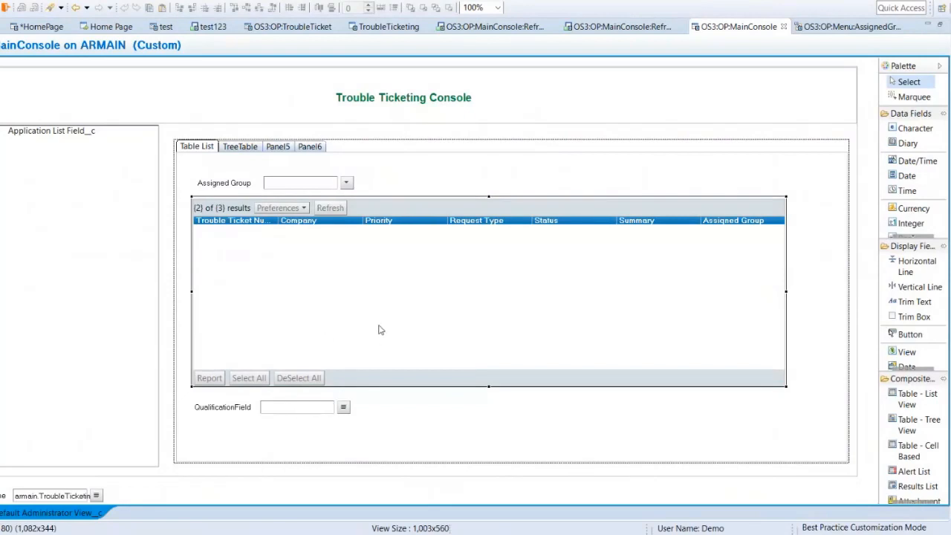
right_click(464, 184)
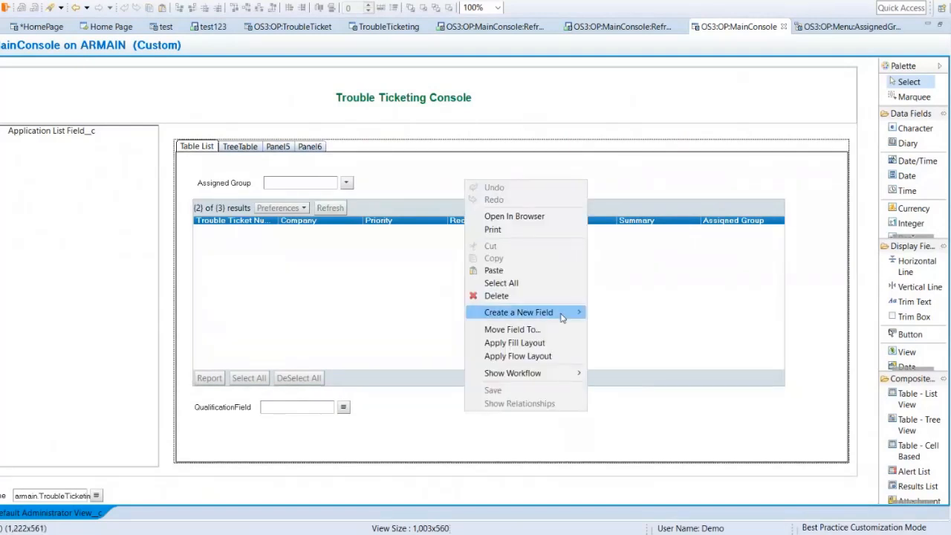
mouse_move(563, 317)
mouse_move(661, 319)
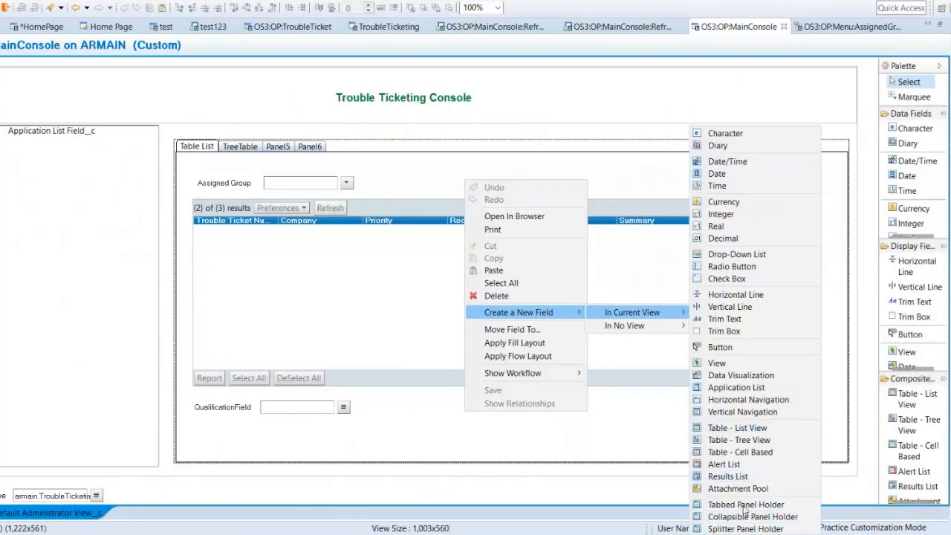
click(721, 347)
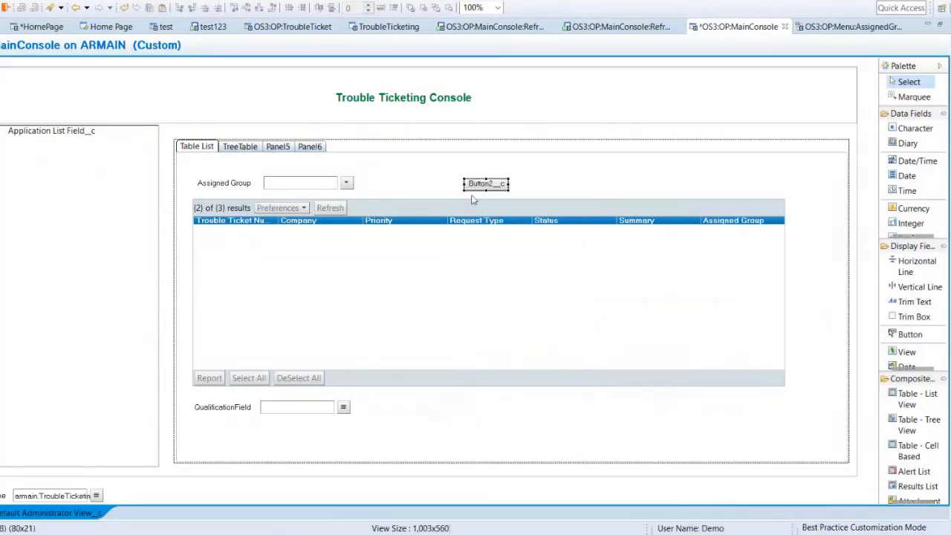
drag(481, 185, 755, 190)
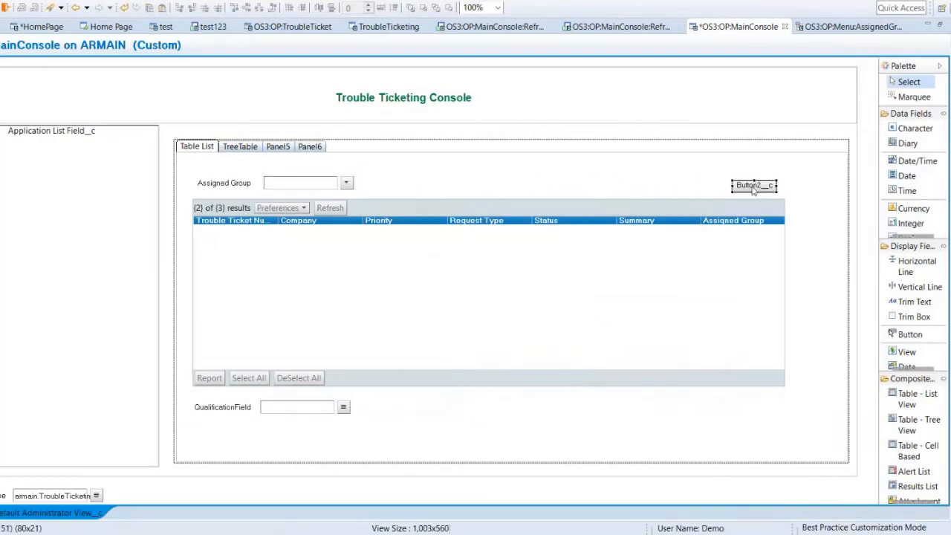
click(825, 238)
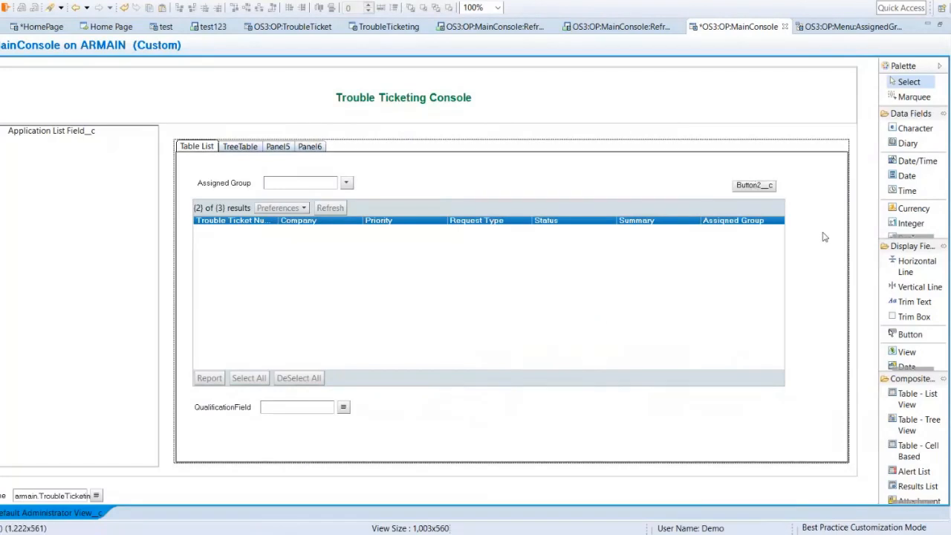
click(397, 252)
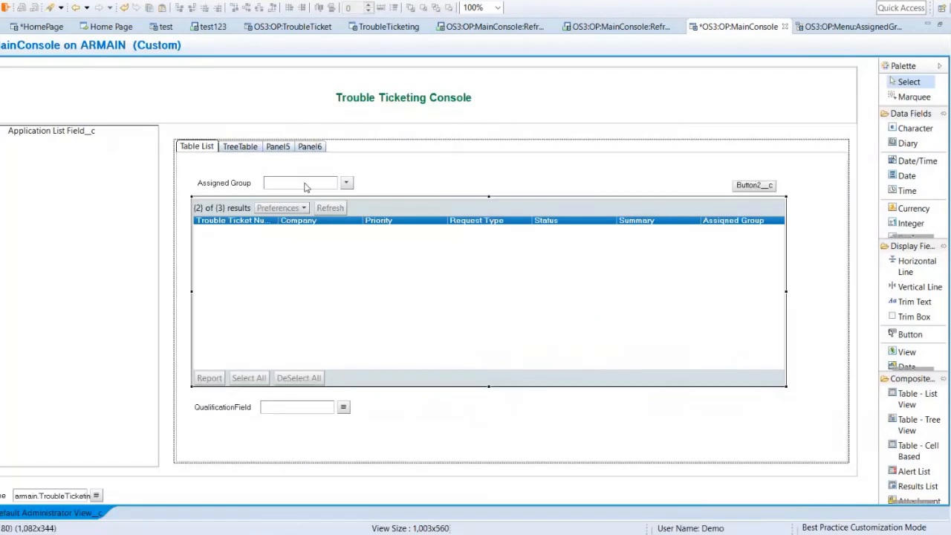
click(304, 187)
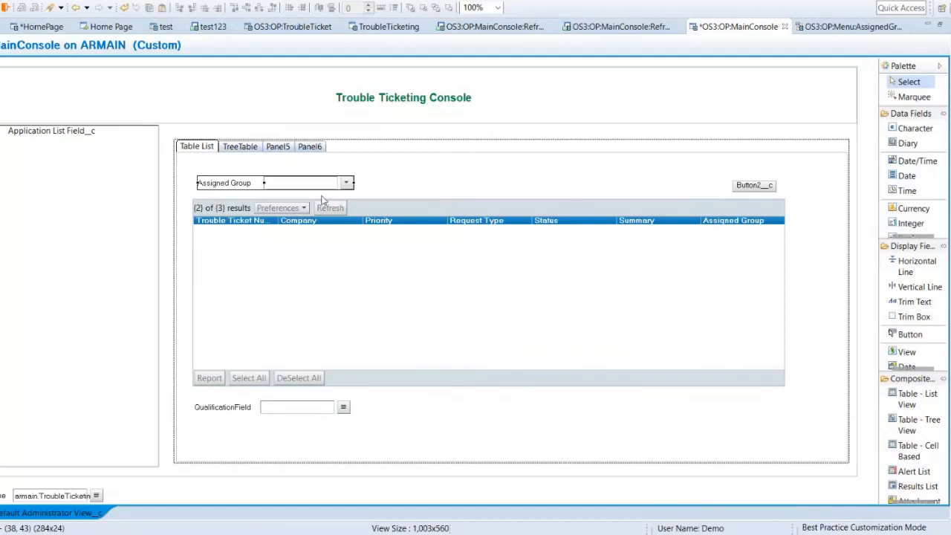
Step: Set the label of the new button above the ticket table to Refresh
double_click(754, 187)
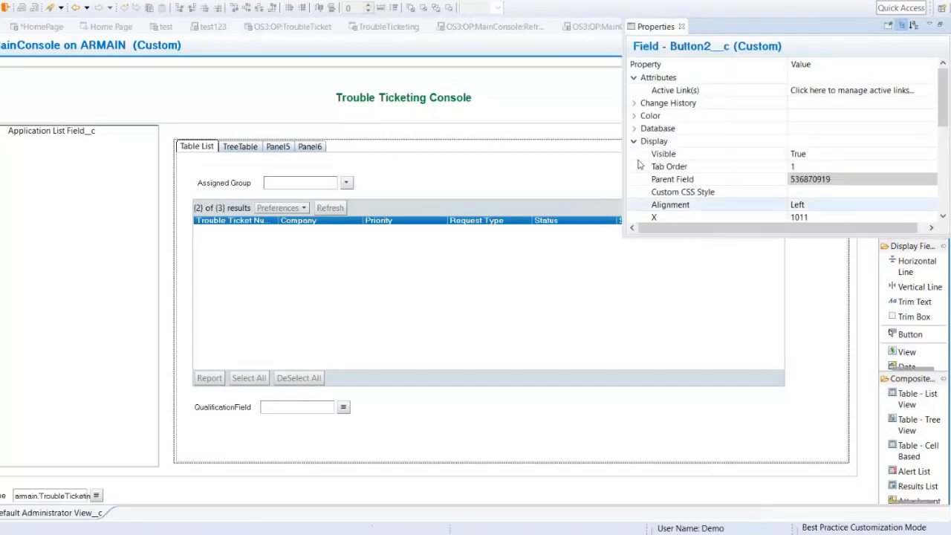
drag(944, 121, 947, 171)
click(838, 166)
click(837, 167)
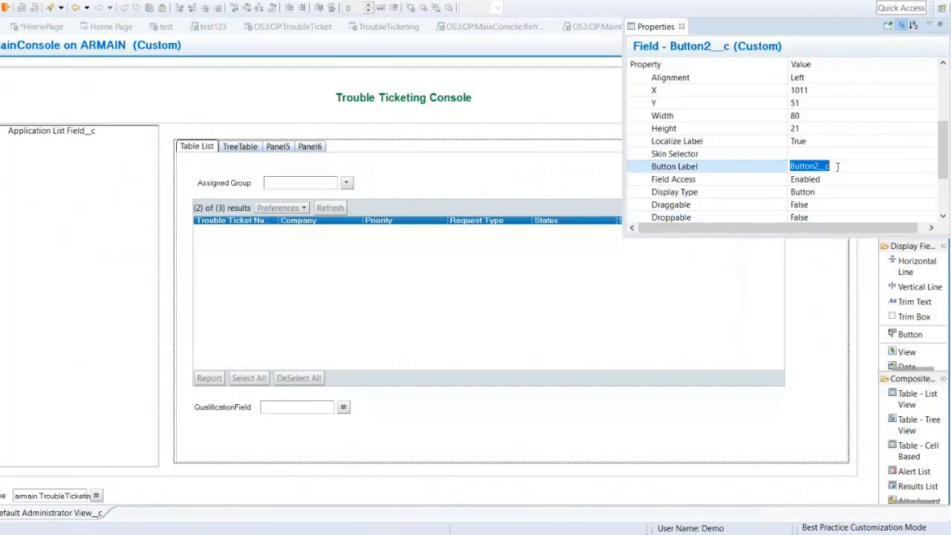
text(Refresh)
key(Return)
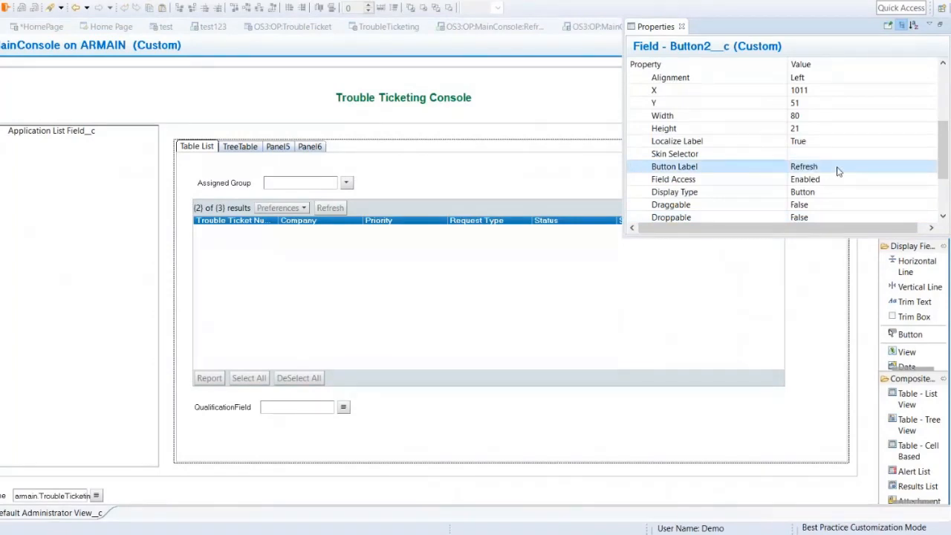
click(543, 178)
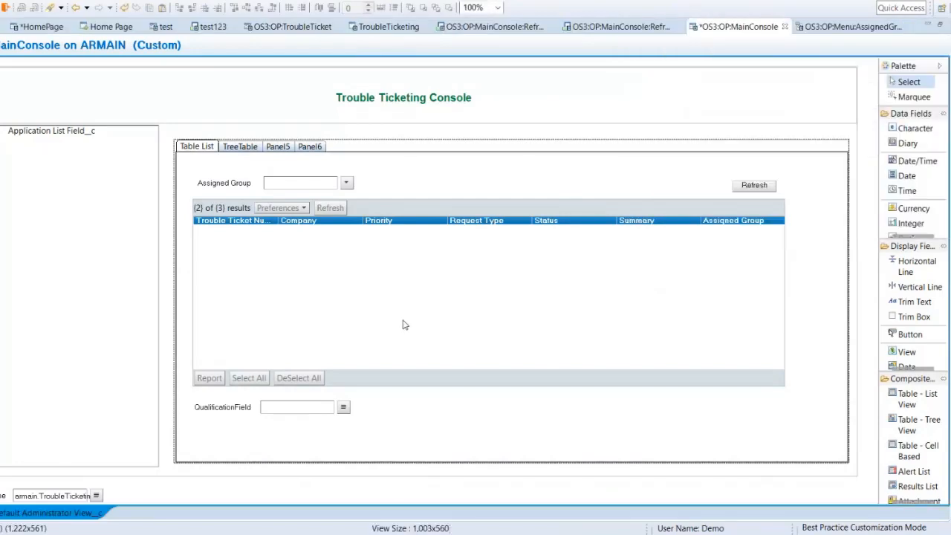
Step: Create a new active link associated with the OS3:OP:MainConsole form and expand its execution options
click(409, 316)
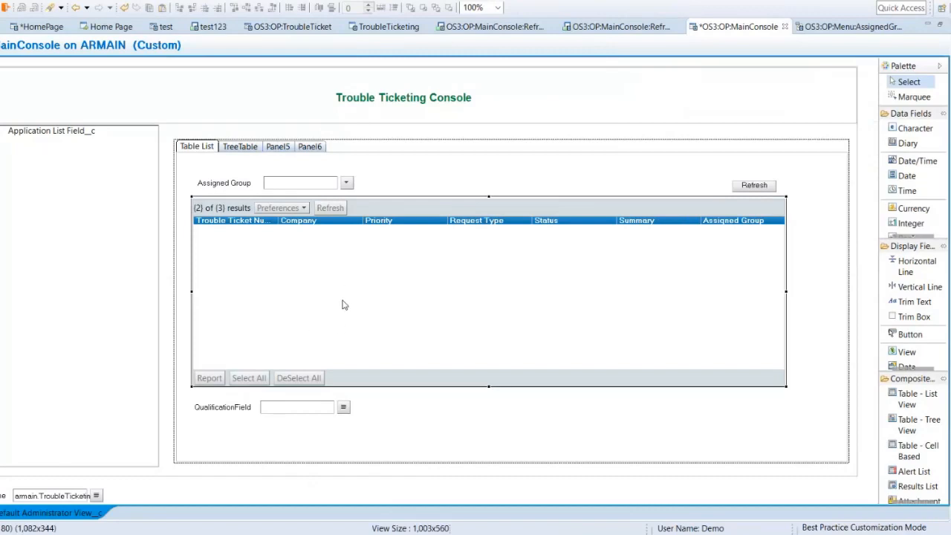
click(299, 185)
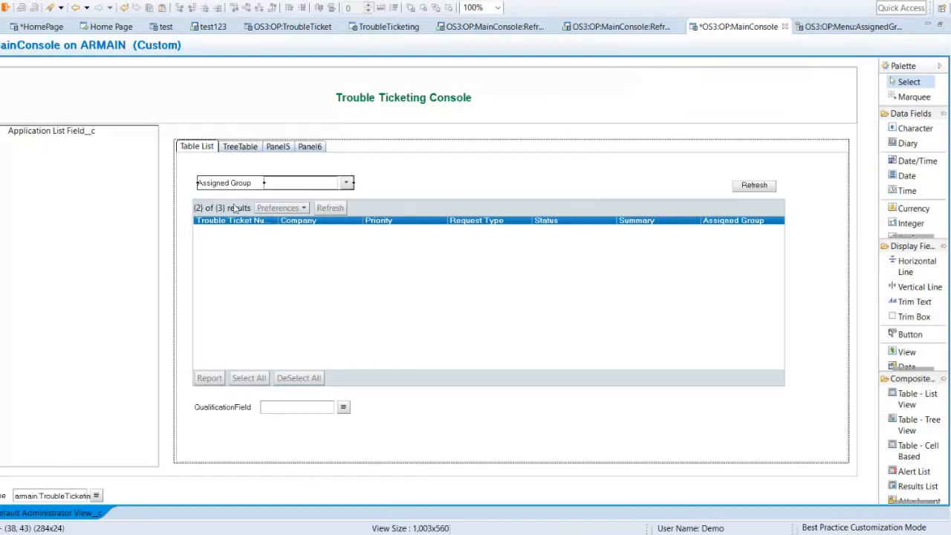
click(0, 46)
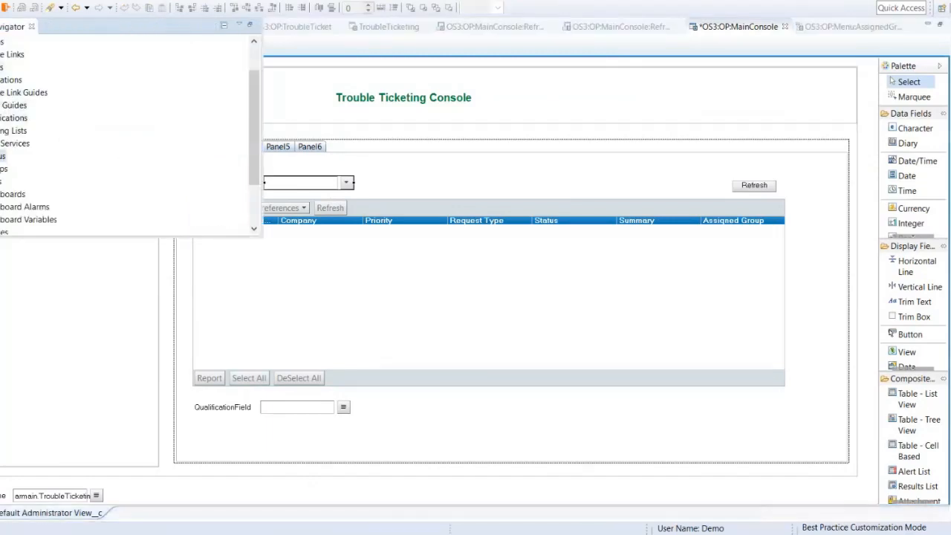
right_click(12, 56)
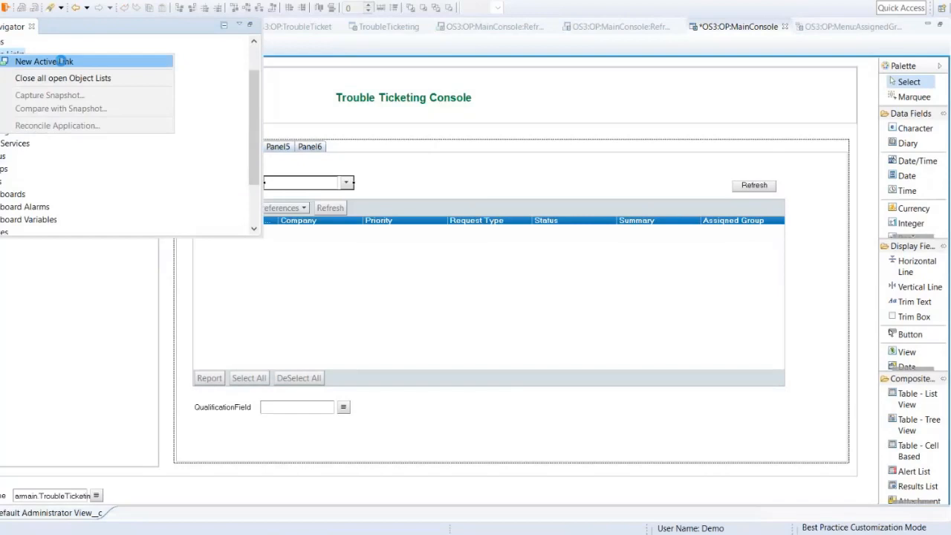
click(15, 61)
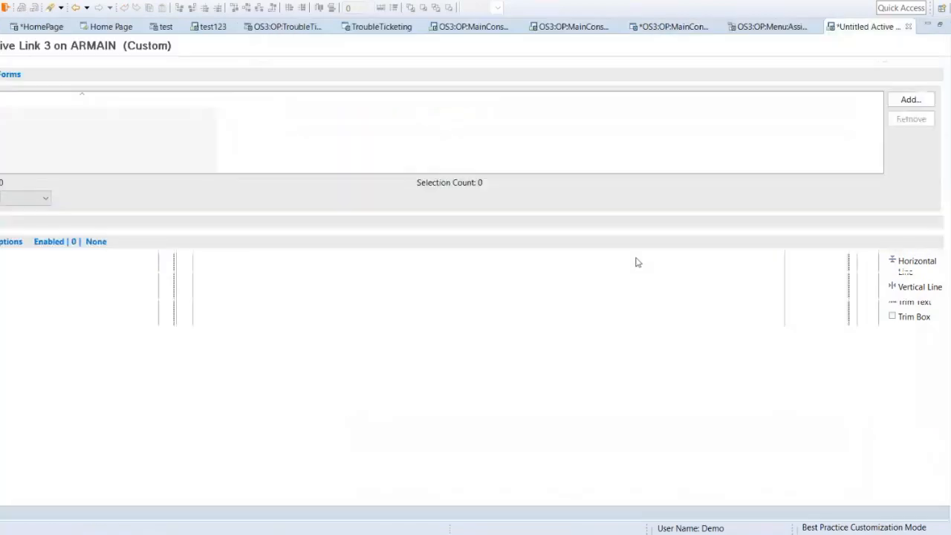
click(911, 100)
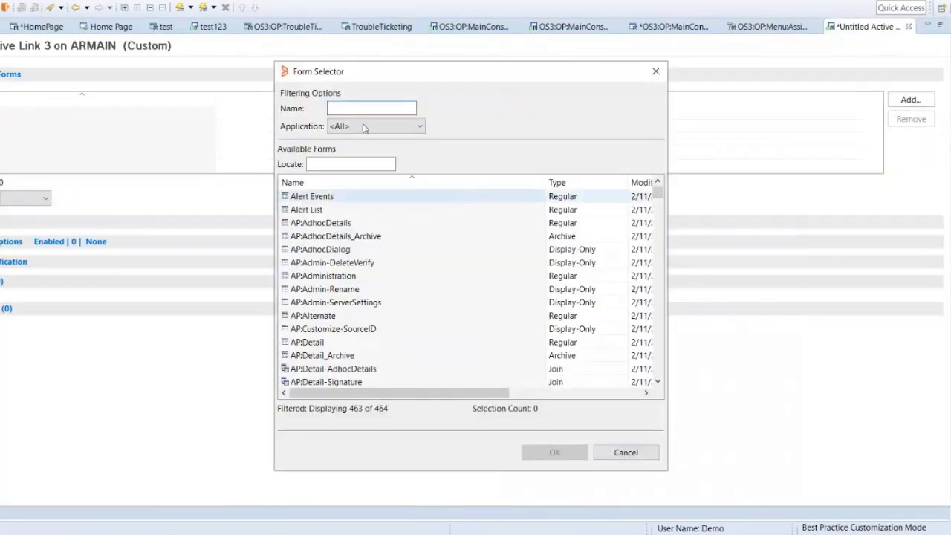
text(os)
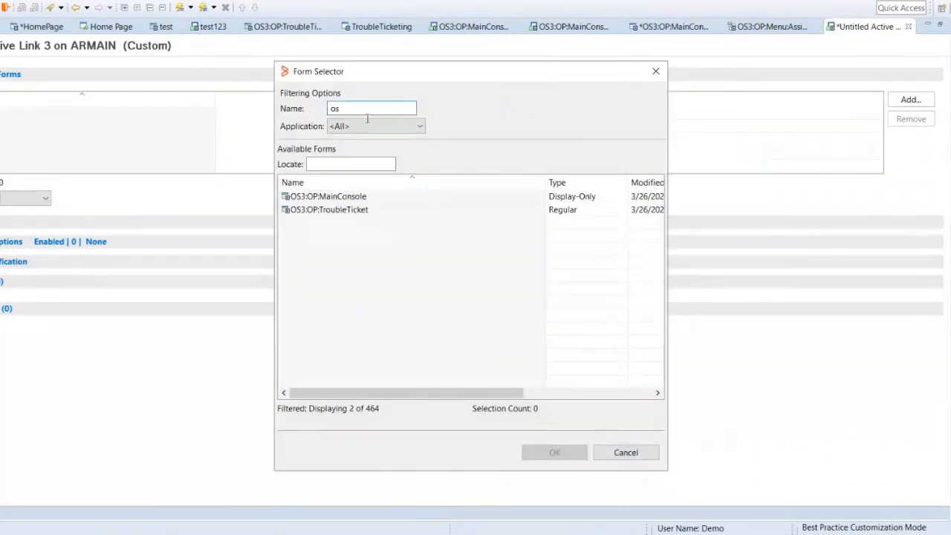
double_click(346, 201)
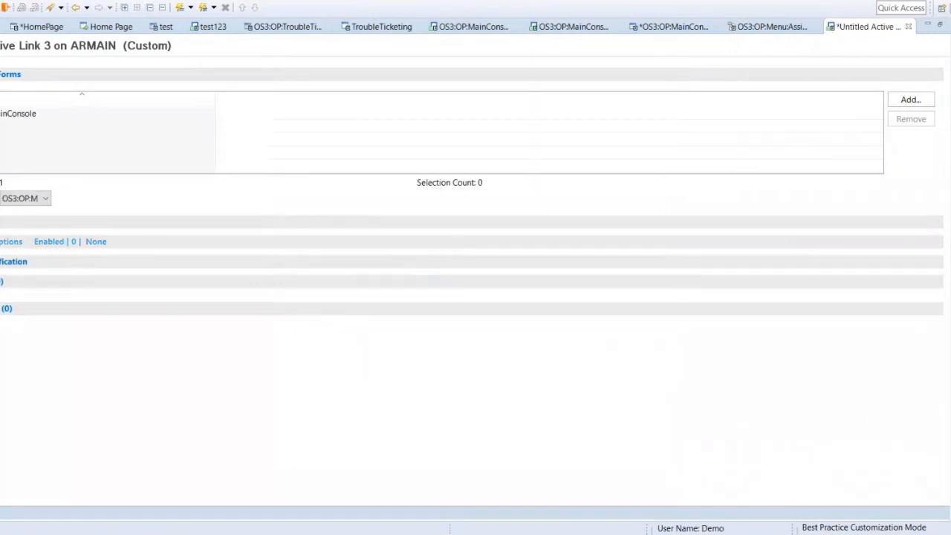
click(5, 243)
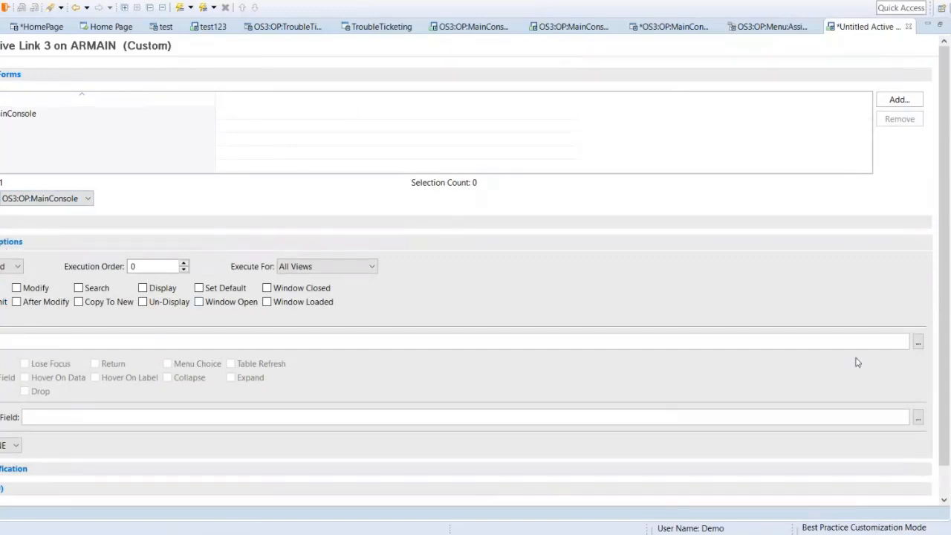
Step: Rename the Assigned Group field above the ticket table to Assigned Group_qual in its database properties and save the OS3:OP:MainConsole form
click(919, 343)
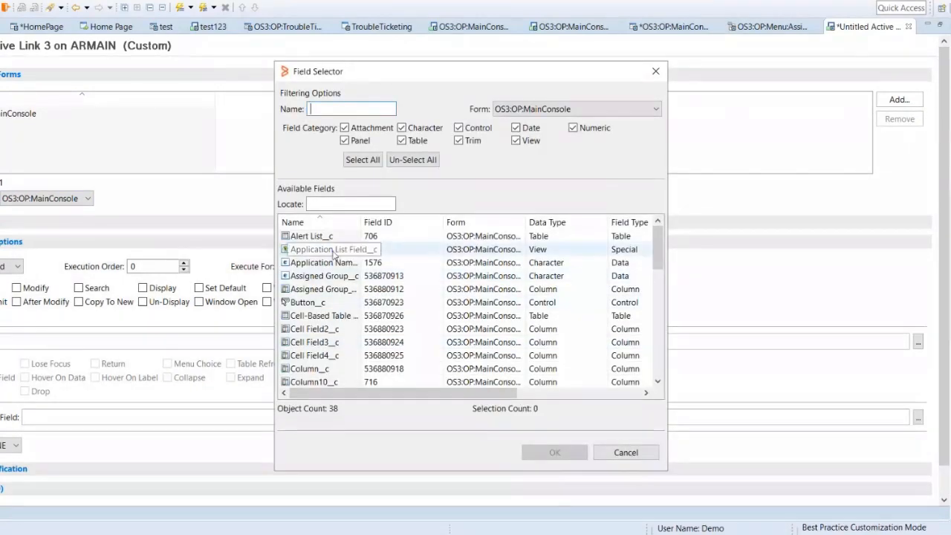
click(626, 452)
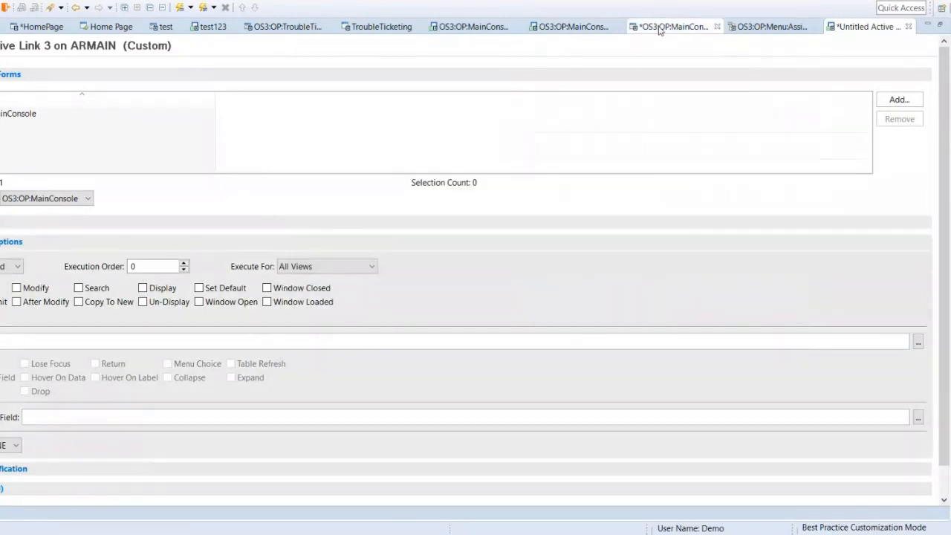
click(660, 30)
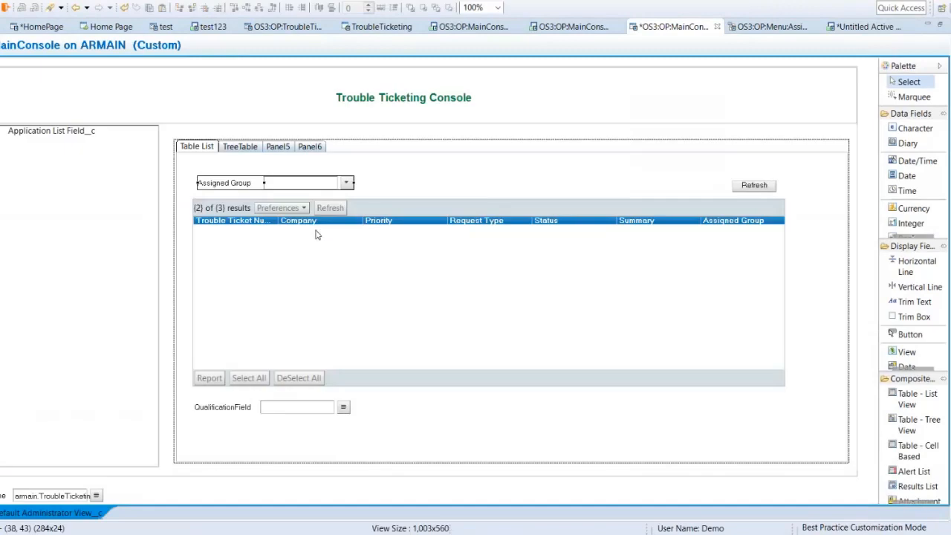
double_click(283, 187)
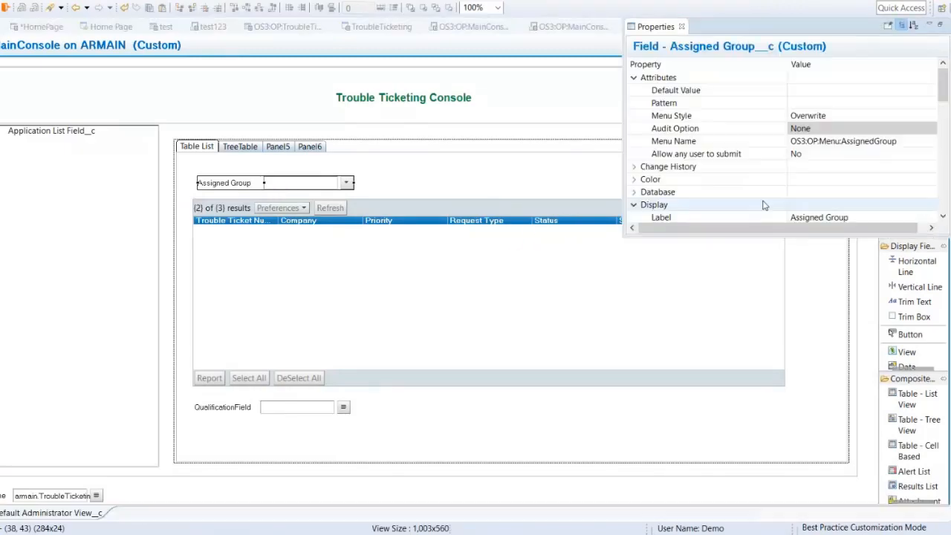
click(866, 216)
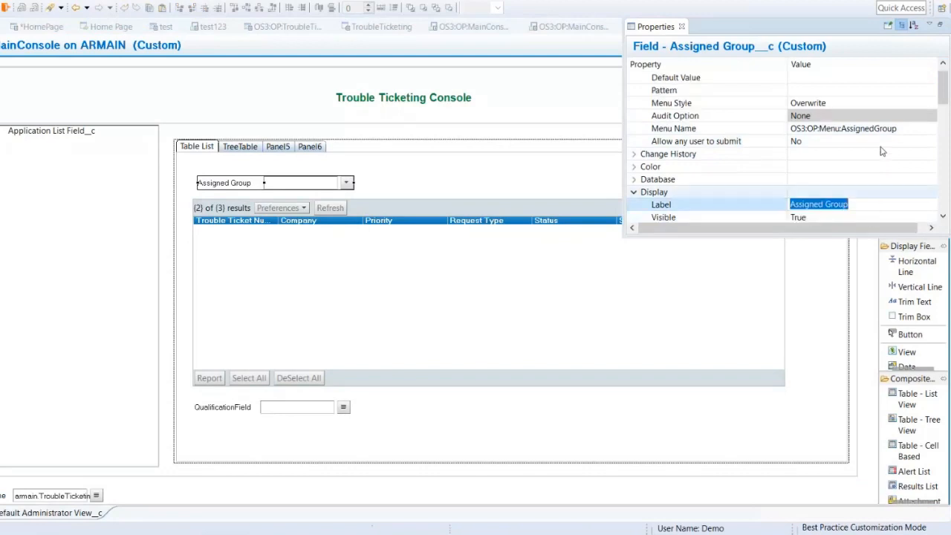
click(635, 180)
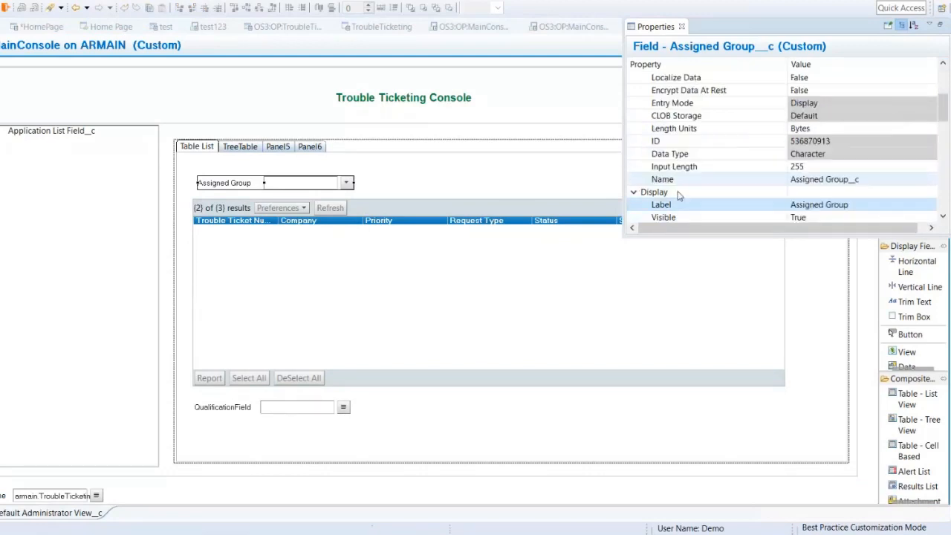
click(879, 182)
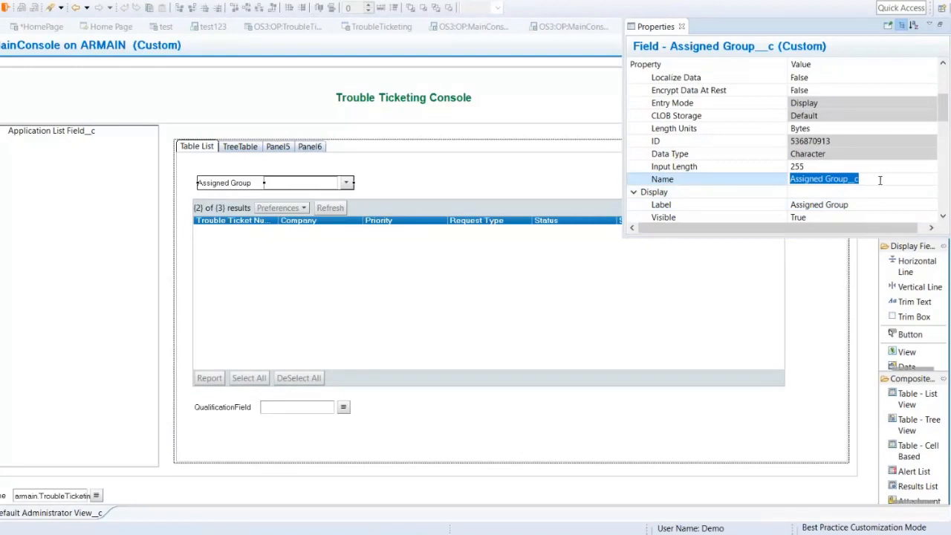
click(881, 180)
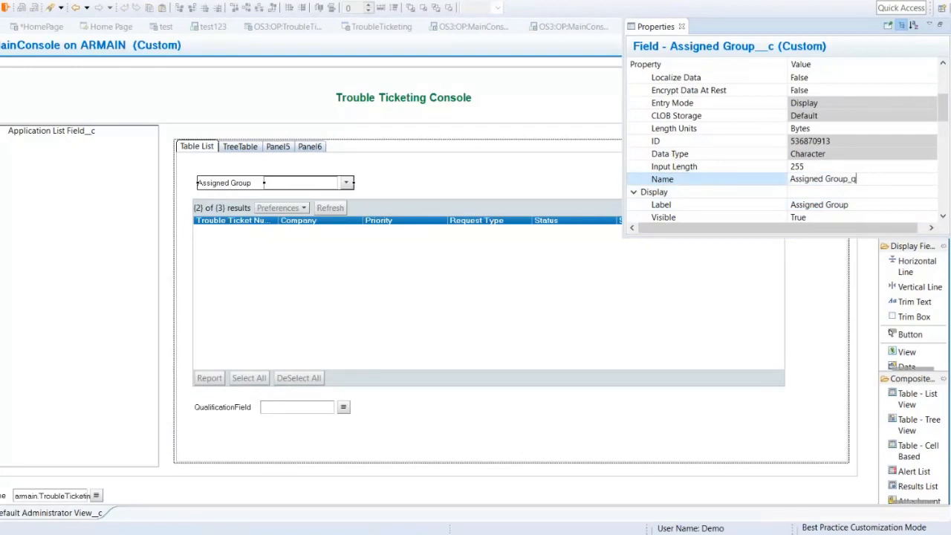
text(qual)
key(Return)
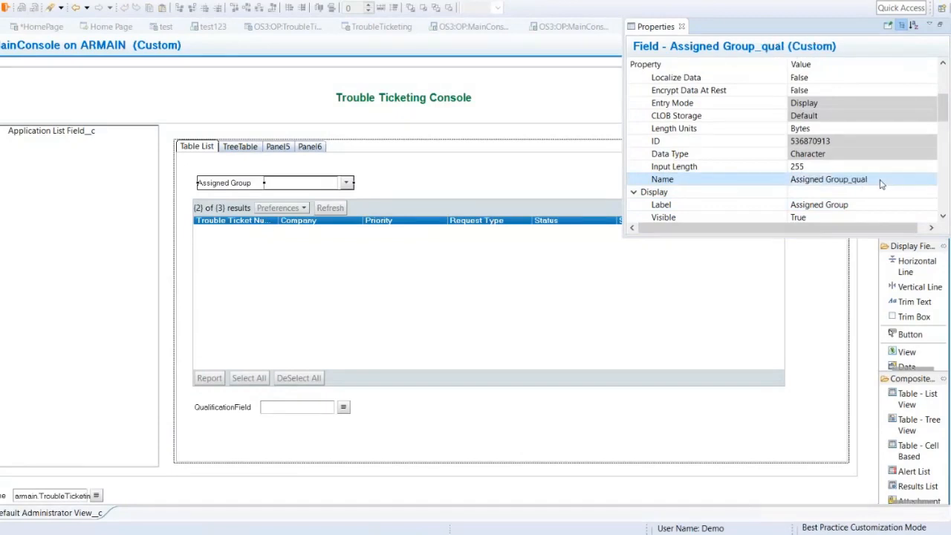
key(ctrl+s)
Step: Set the untitled active link to execute on Menu Choice of the Assigned Group_qual field
click(573, 26)
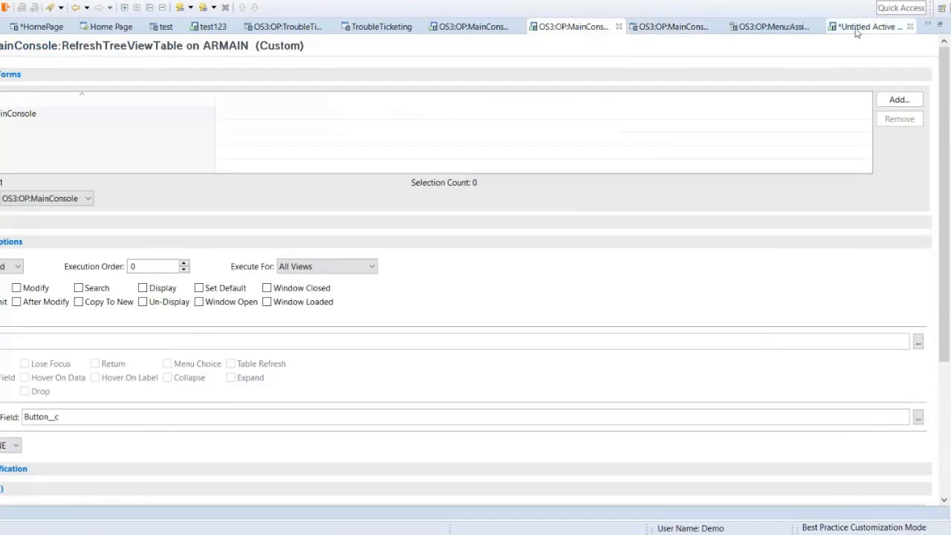
click(856, 28)
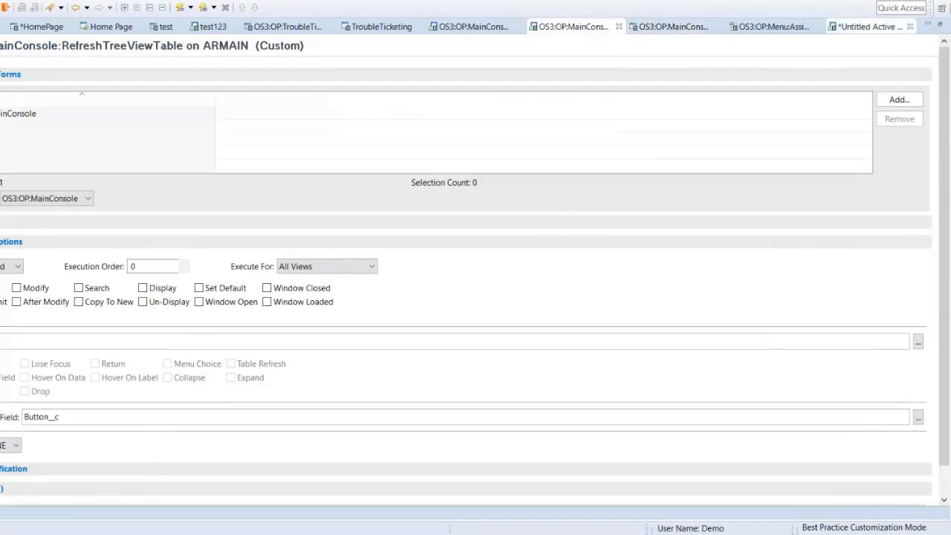
click(919, 342)
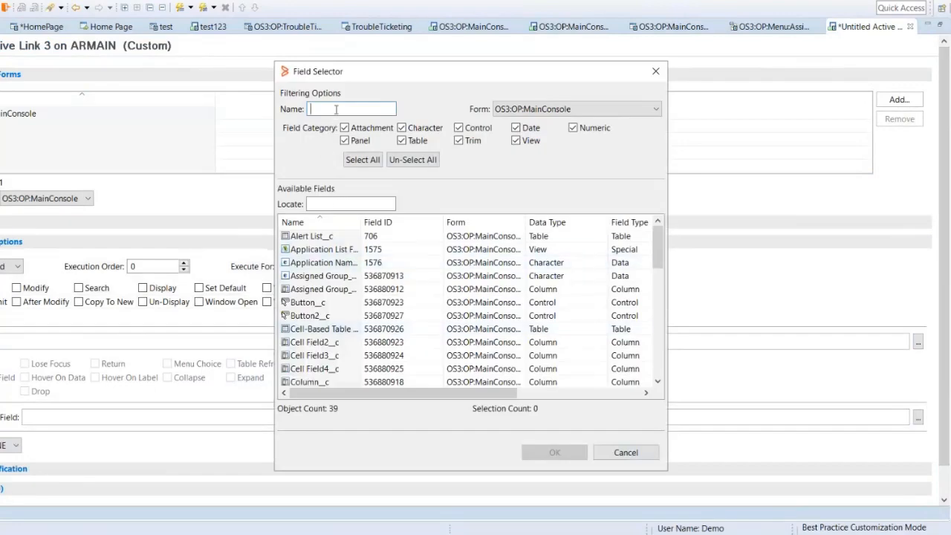
text(as)
double_click(359, 221)
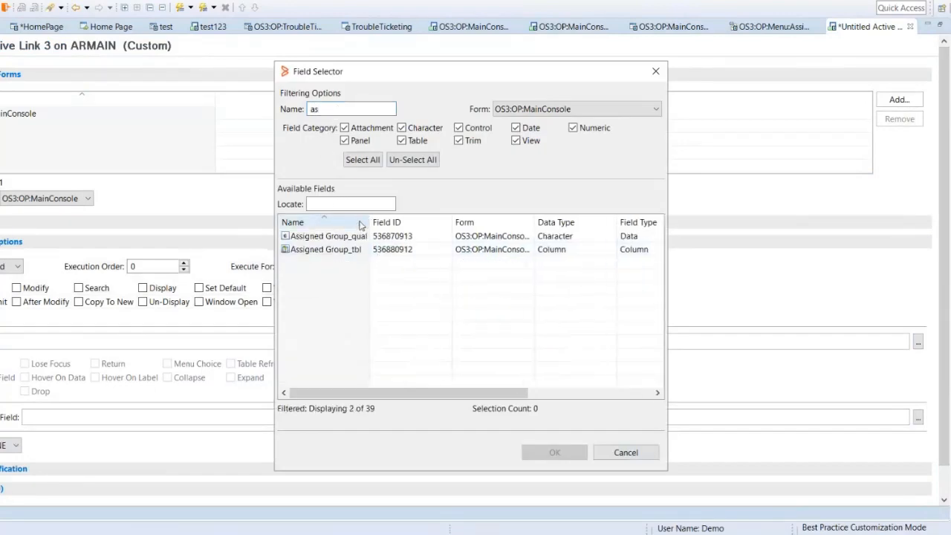
double_click(360, 236)
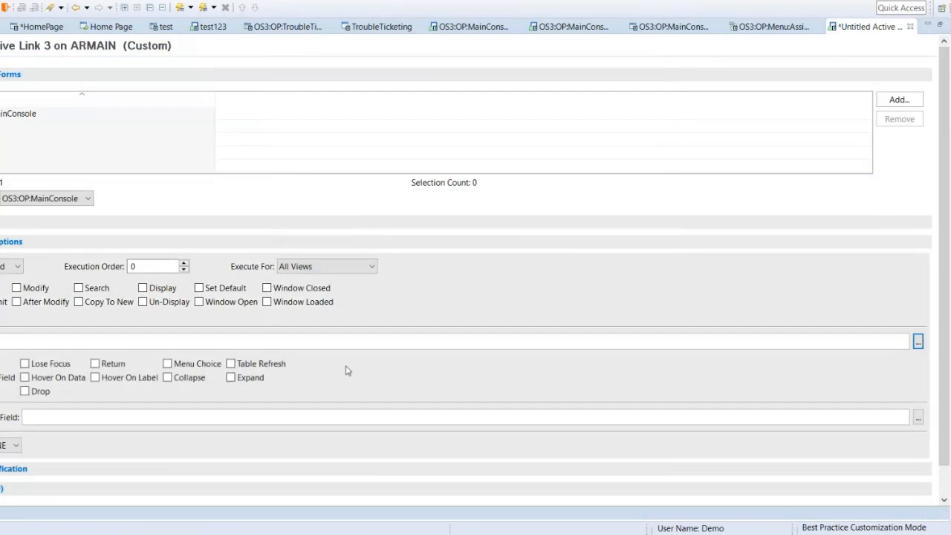
click(168, 365)
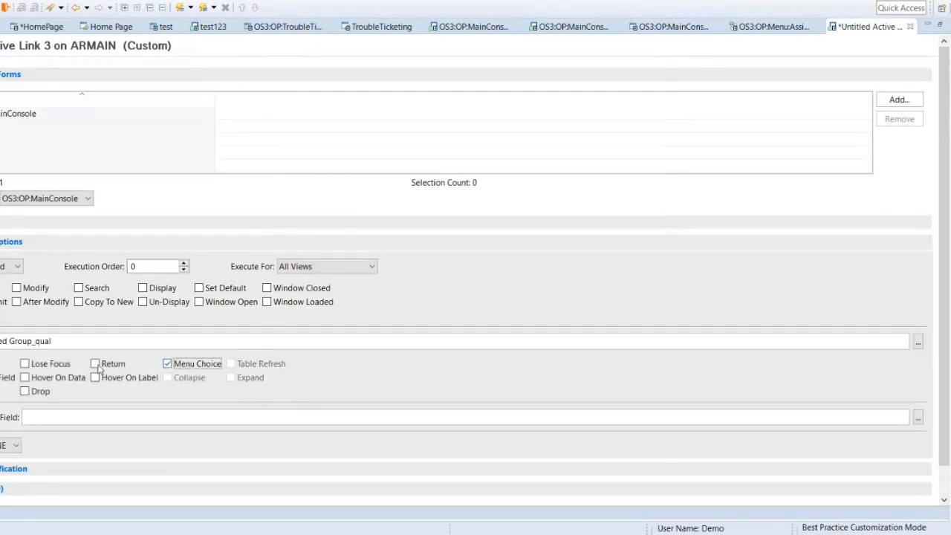
Step: Add a Set Fields action to the If Actions of the active link
drag(943, 310, 942, 398)
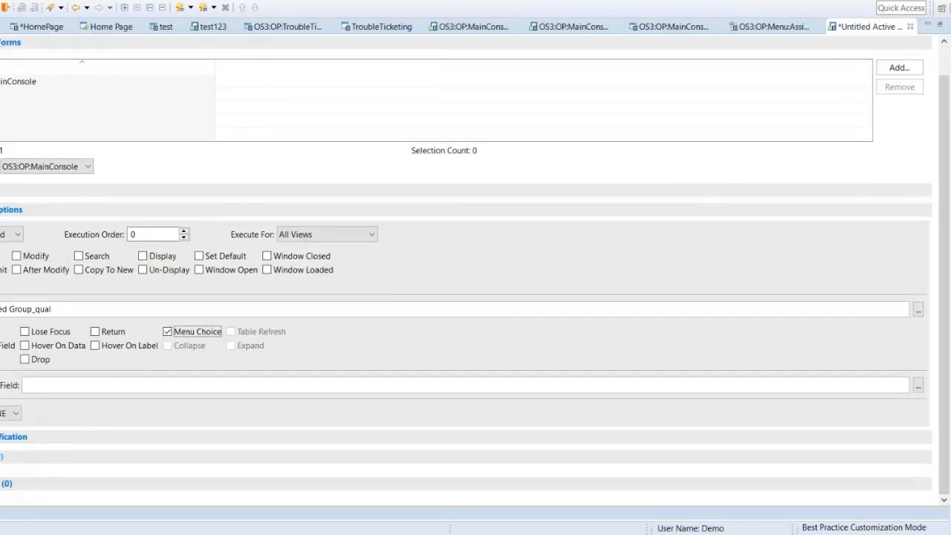
right_click(58, 462)
mouse_move(87, 452)
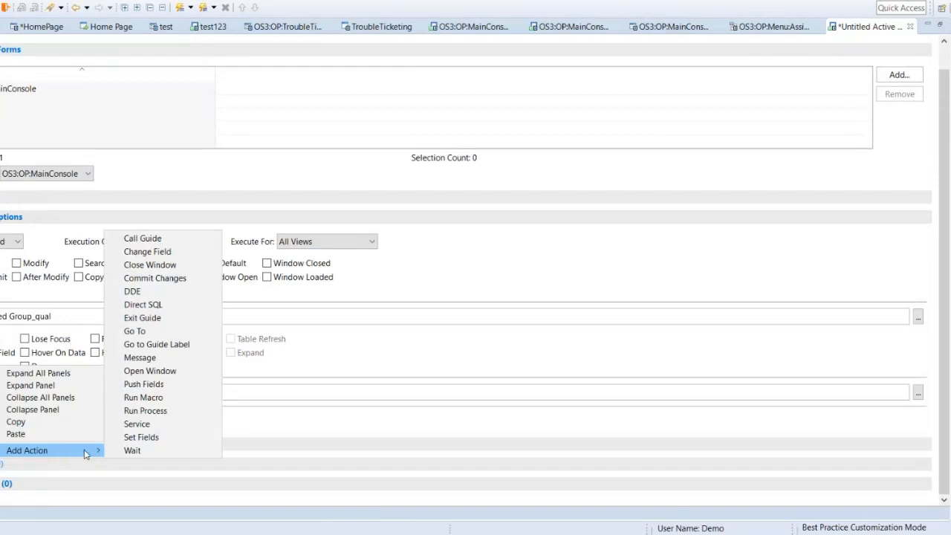
click(152, 437)
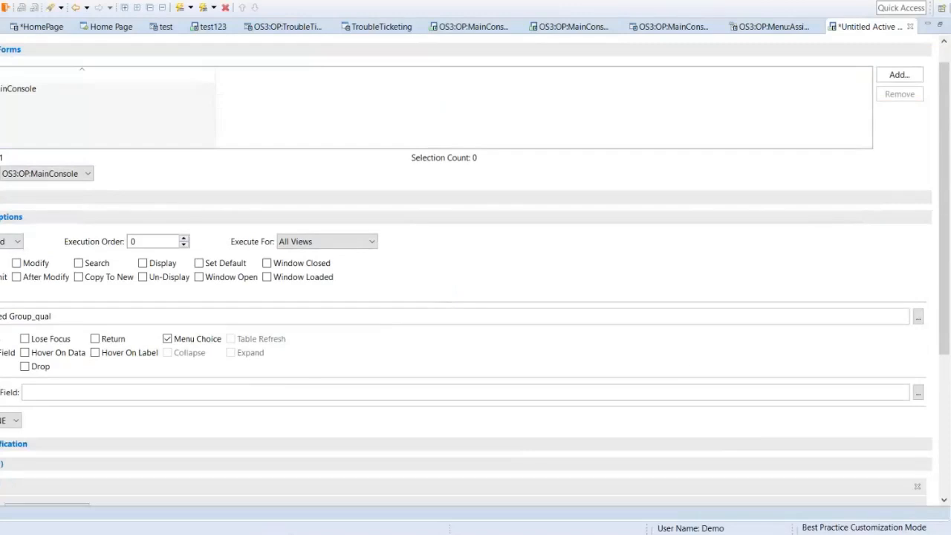
Step: Choose QualificationField__c as the target field in the first row of the Set Fields action
drag(947, 261, 947, 420)
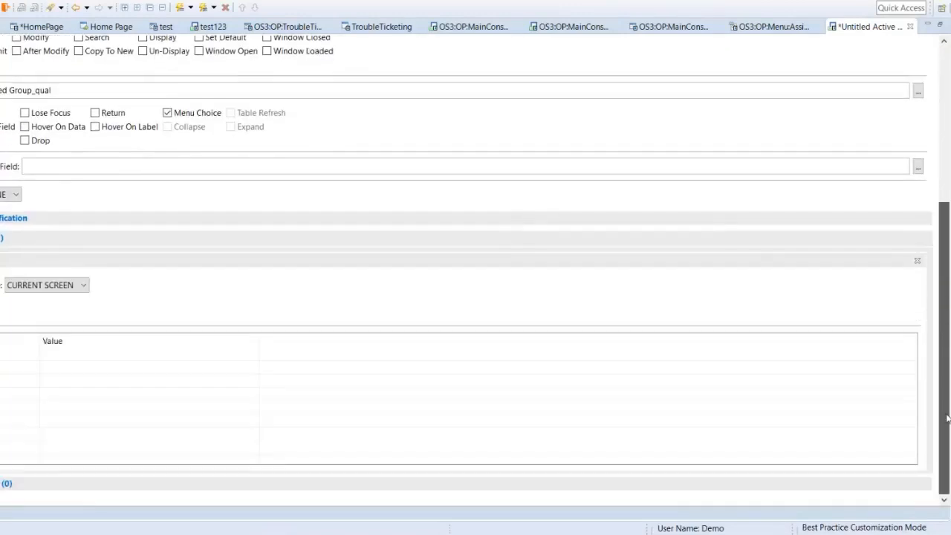
click(31, 364)
click(30, 361)
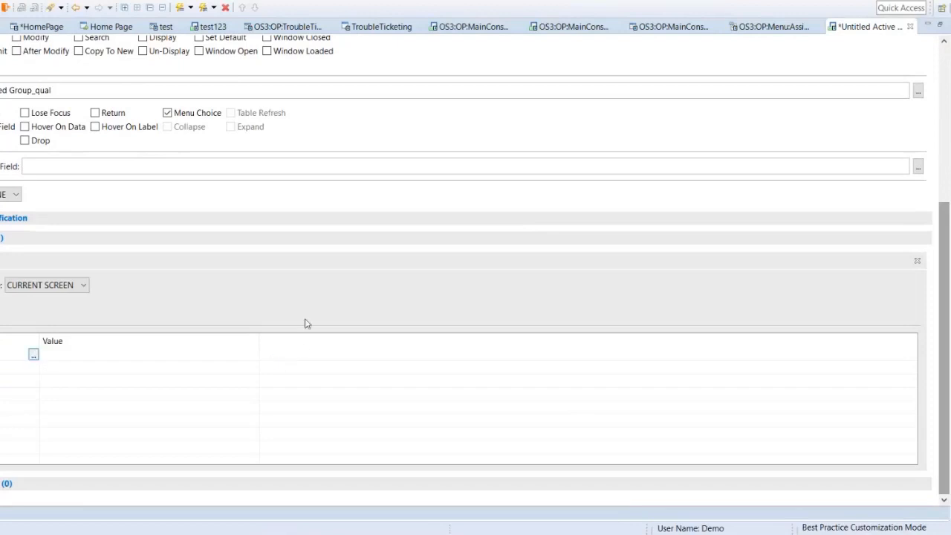
scroll(329, 331, down, 6)
scroll(330, 330, down, 2)
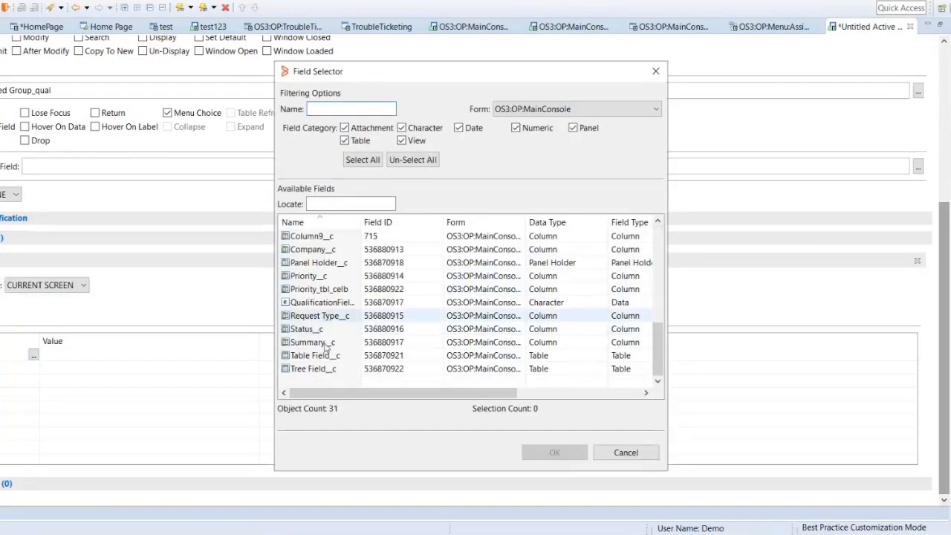
double_click(329, 303)
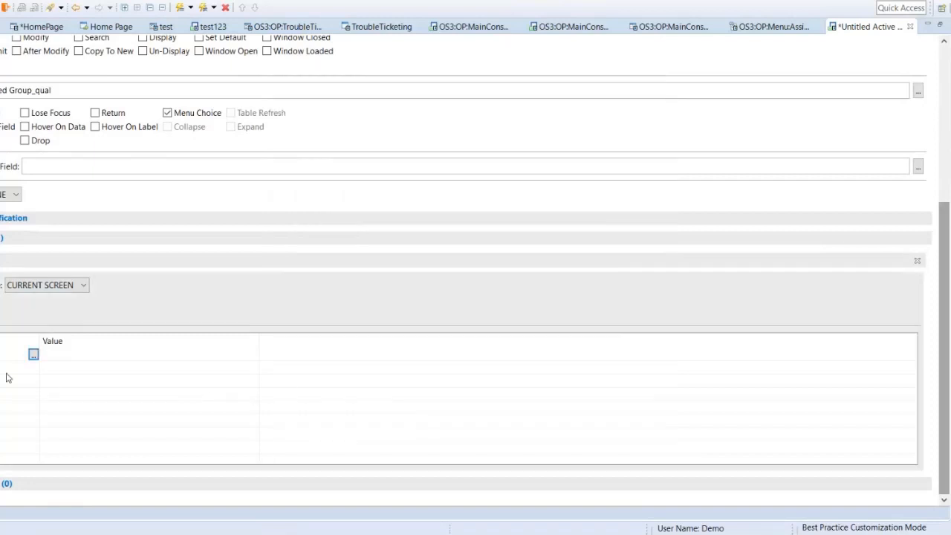
click(101, 360)
click(254, 355)
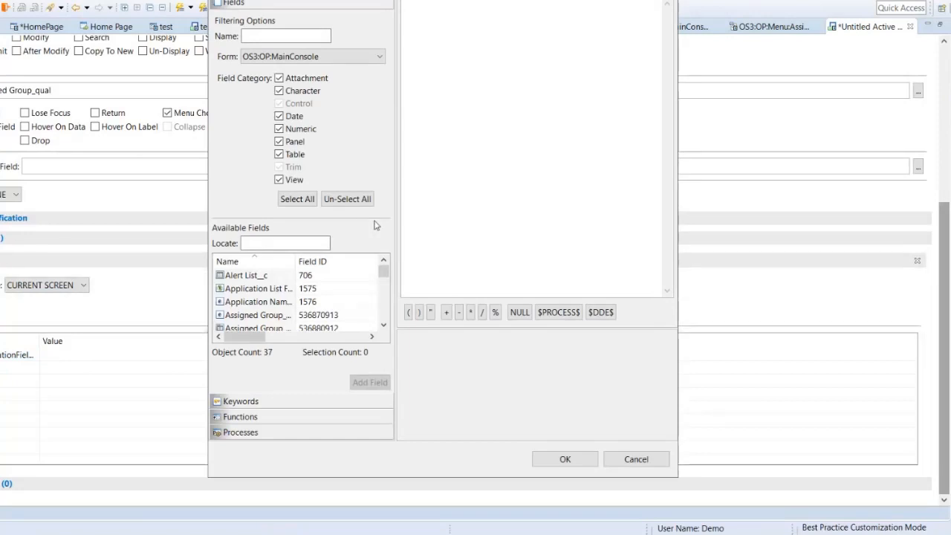
click(323, 59)
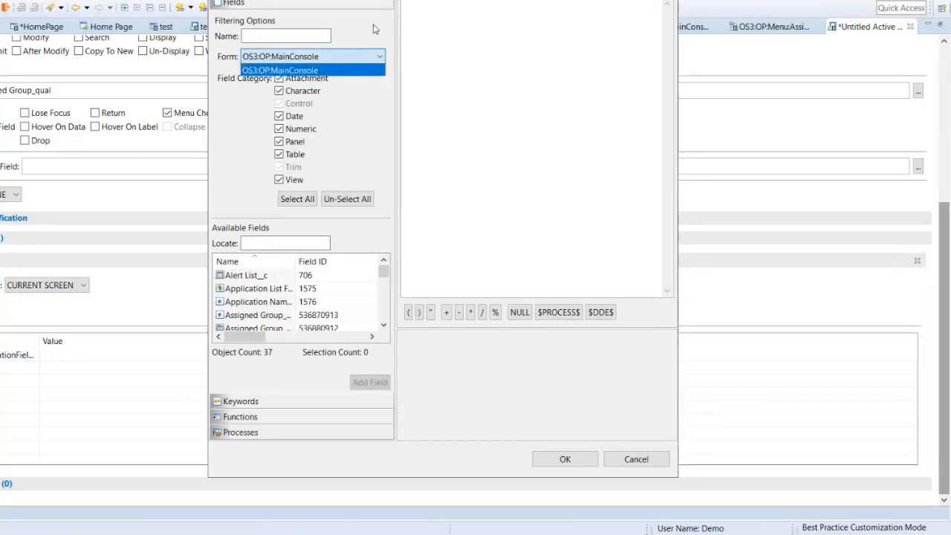
click(408, 139)
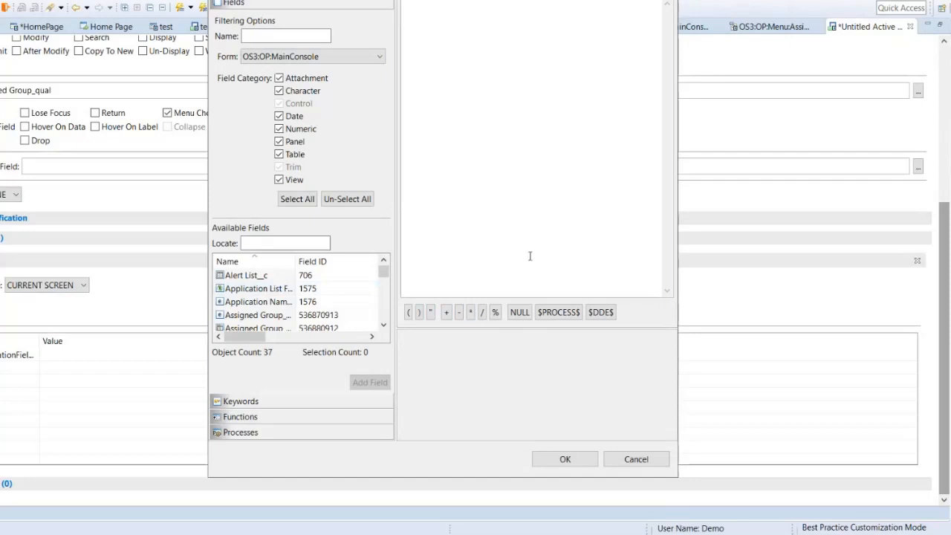
click(383, 325)
click(384, 325)
click(383, 324)
click(384, 325)
click(384, 325)
click(384, 324)
click(384, 325)
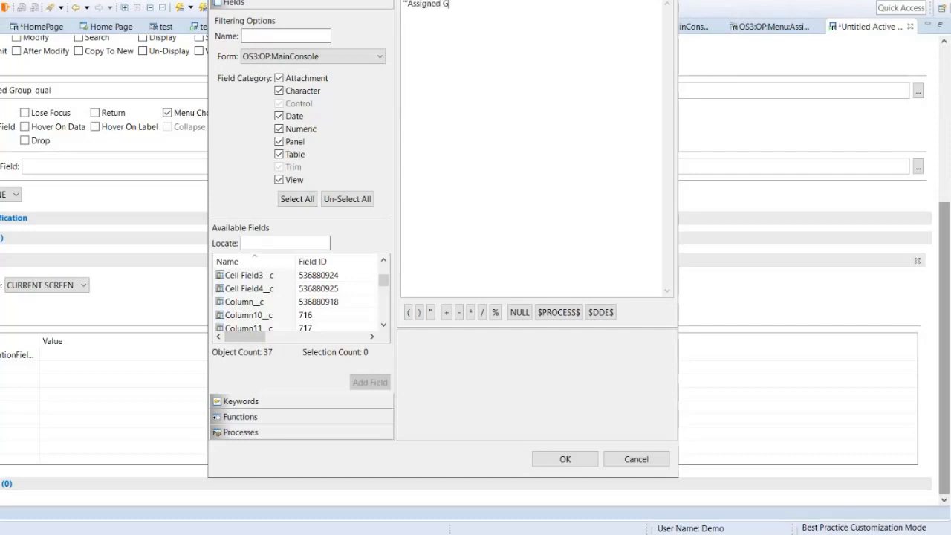
key(BackSpace)
key(BackSpace)
key(BackSpace)
key(BackSpace)
key(BackSpace)
key(BackSpace)
key(BackSpace)
key(BackSpace)
key(BackSpace)
key(BackSpace)
key(BackSpace)
click(583, 458)
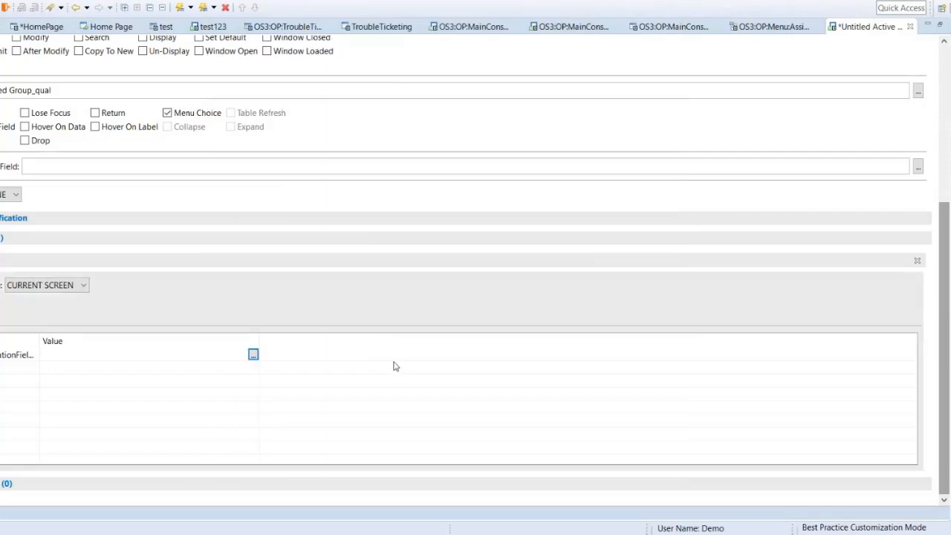
click(197, 357)
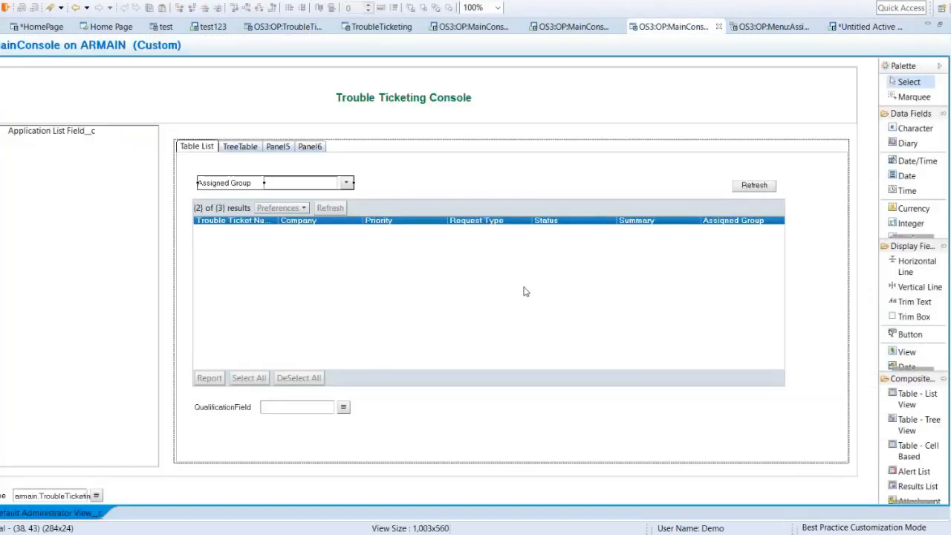
Step: Open the qualification editor in the Tree/Table Property of Table Field__c on the OS3:OP:MainConsole form
double_click(483, 301)
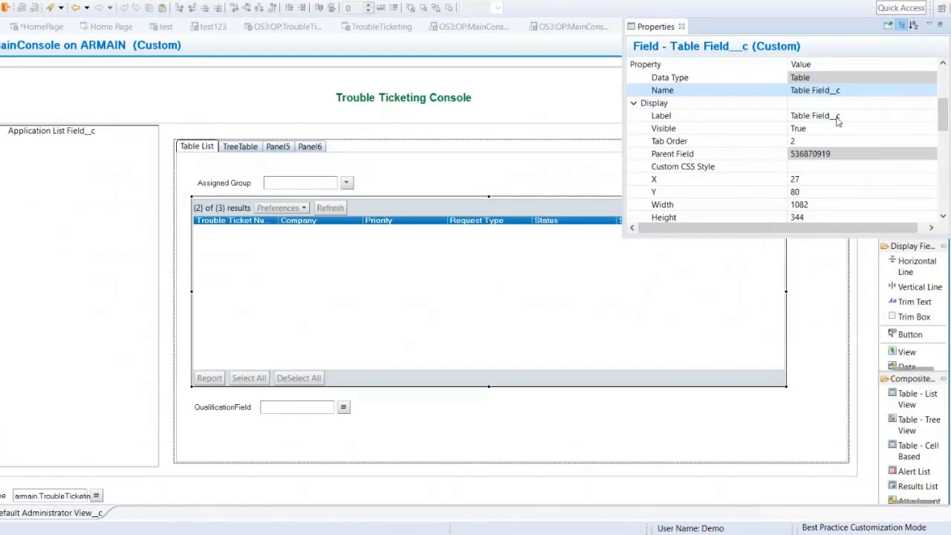
scroll(840, 122, up, 3)
click(920, 81)
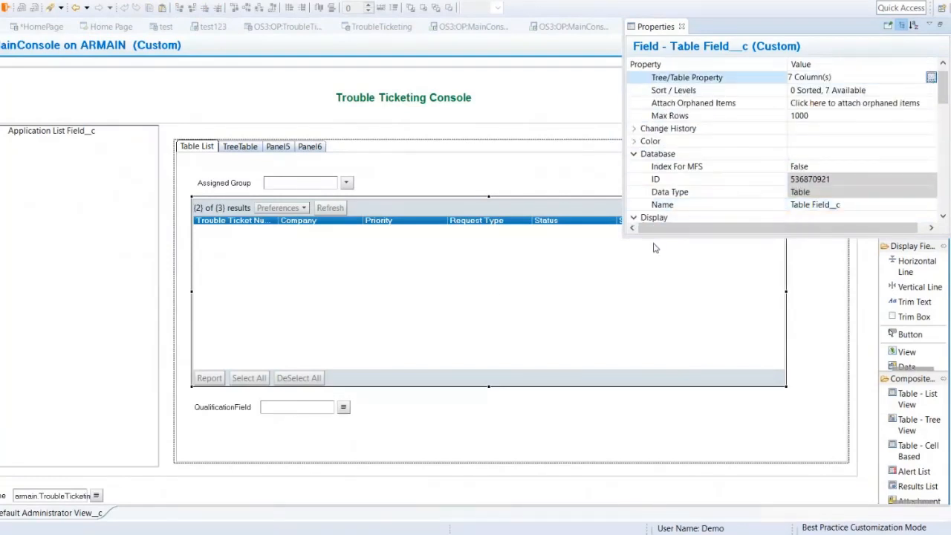
click(620, 175)
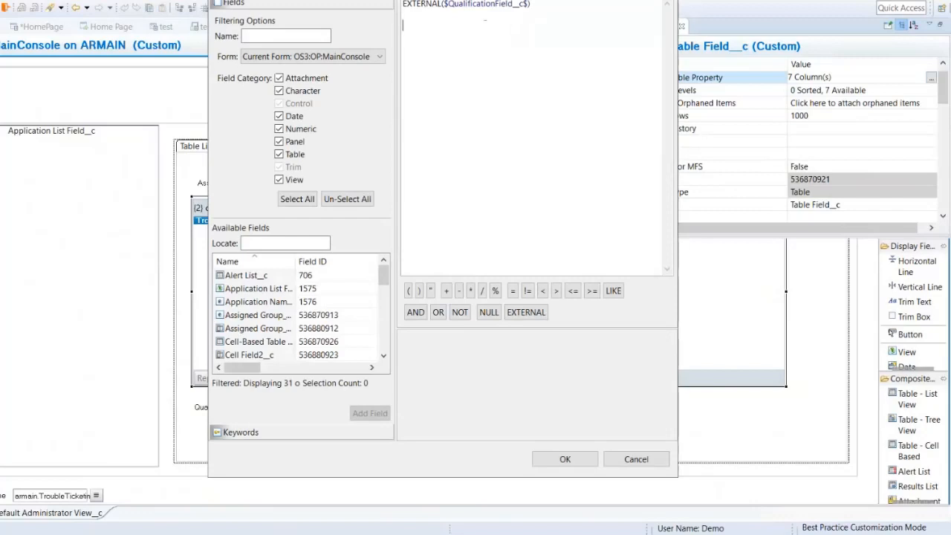
Step: Compose a condition comparing 'Assigned Group__c' from OS3:OP:TroubleTicket using =, cut it for reuse, and cancel the table property editing
click(321, 58)
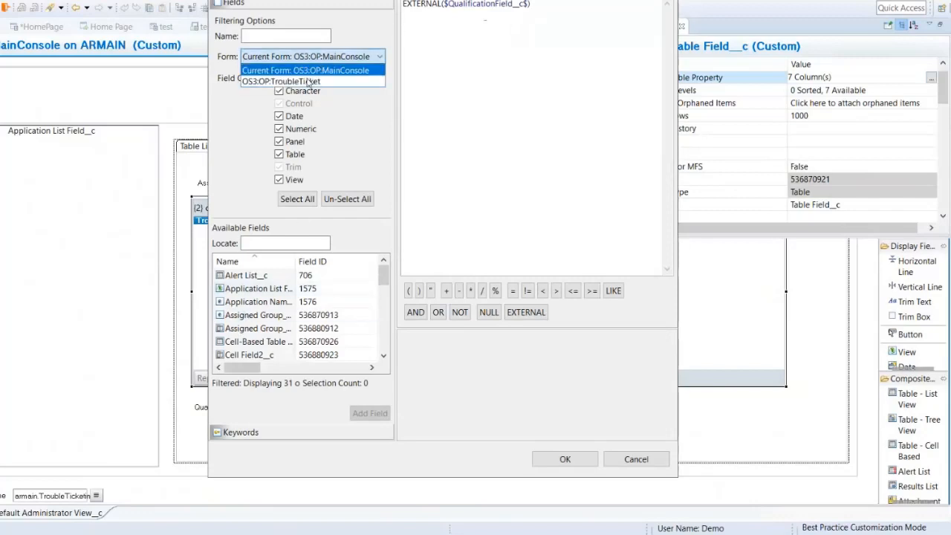
click(307, 81)
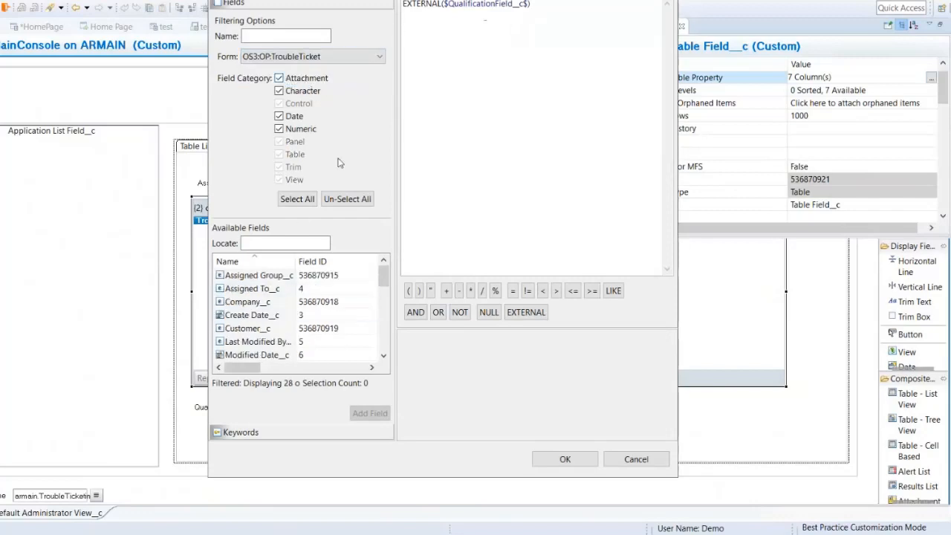
double_click(297, 261)
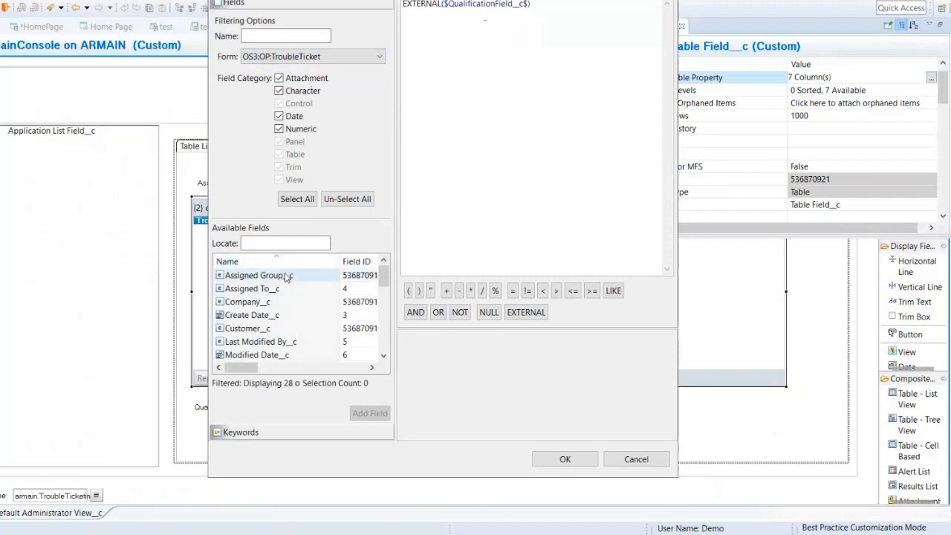
double_click(287, 276)
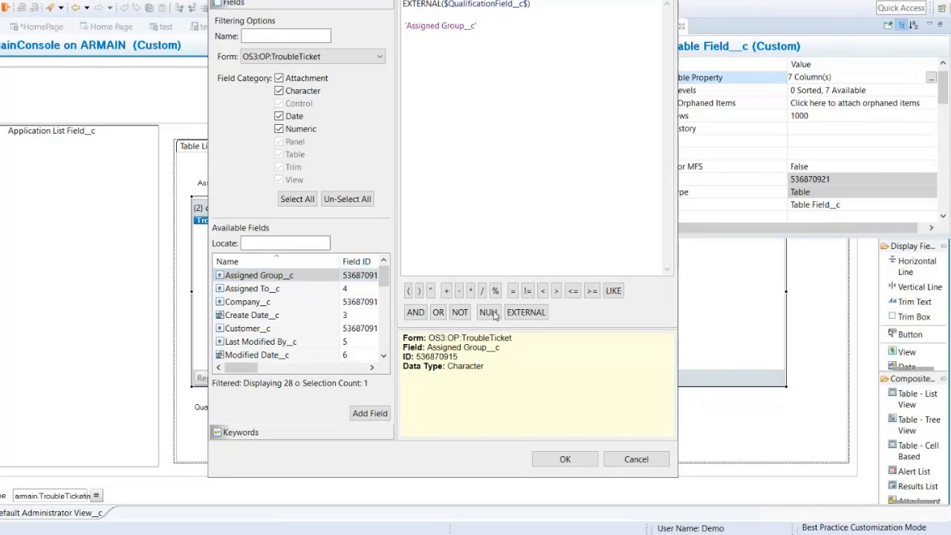
click(512, 294)
text("")
drag(491, 26, 393, 28)
key(ctrl+c)
key(BackSpace)
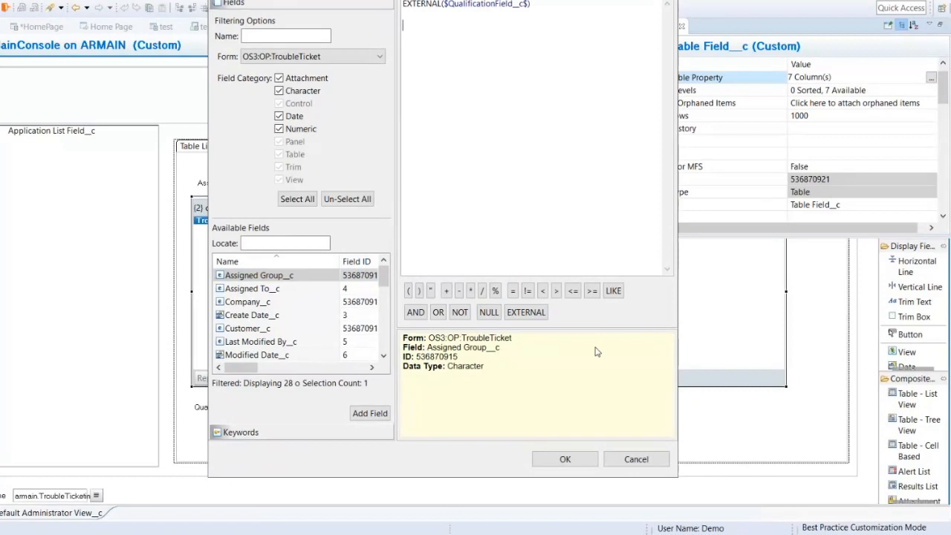
click(636, 459)
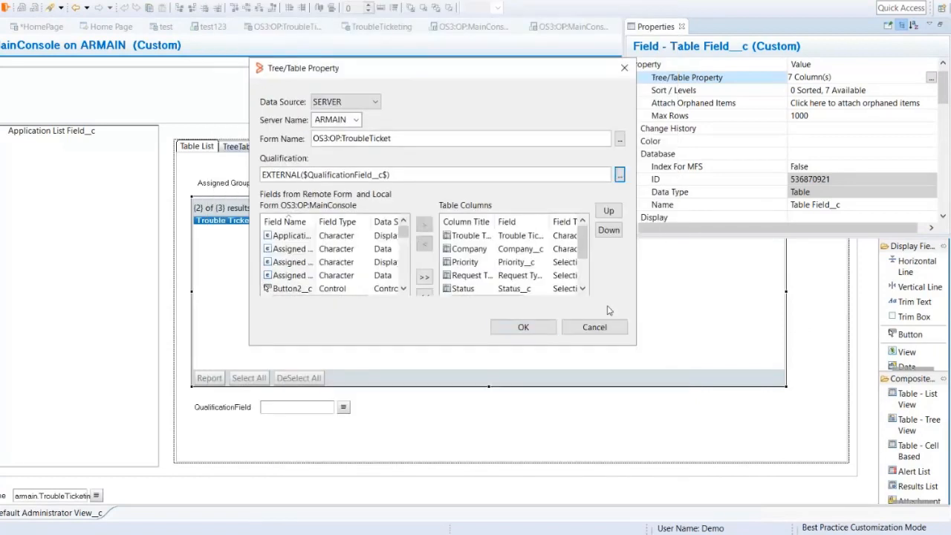
click(546, 258)
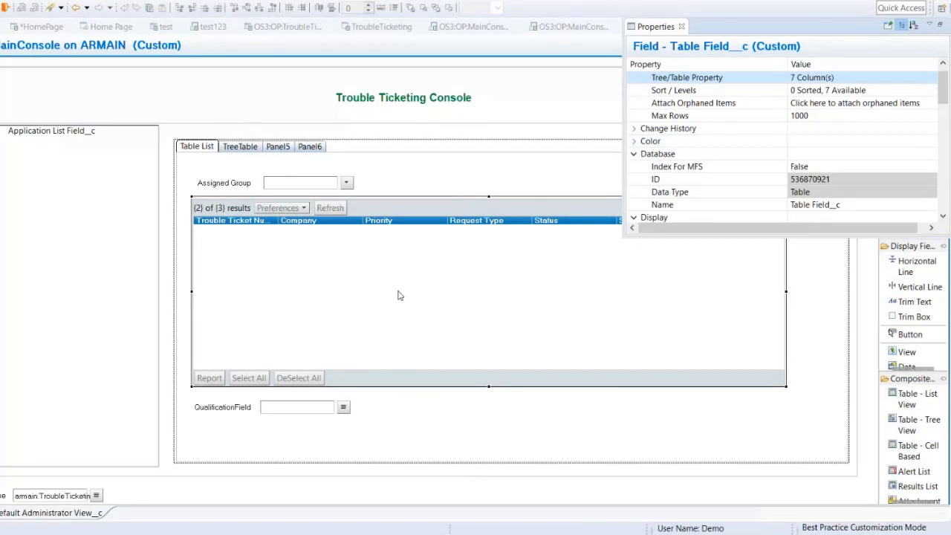
click(816, 311)
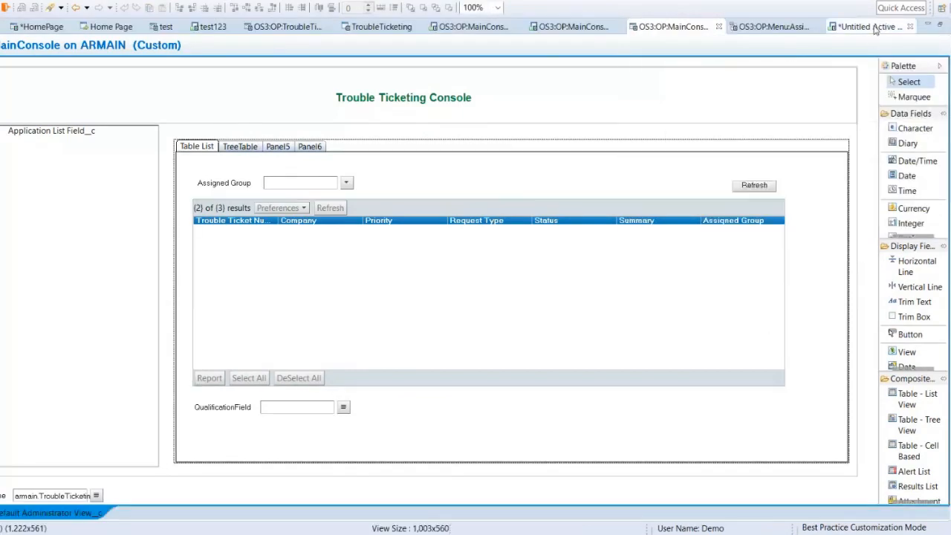
Step: Return to the untitled active link and enter " 'Assigned Group__c' =""" as the start of the QualificationField__c value expression
click(876, 28)
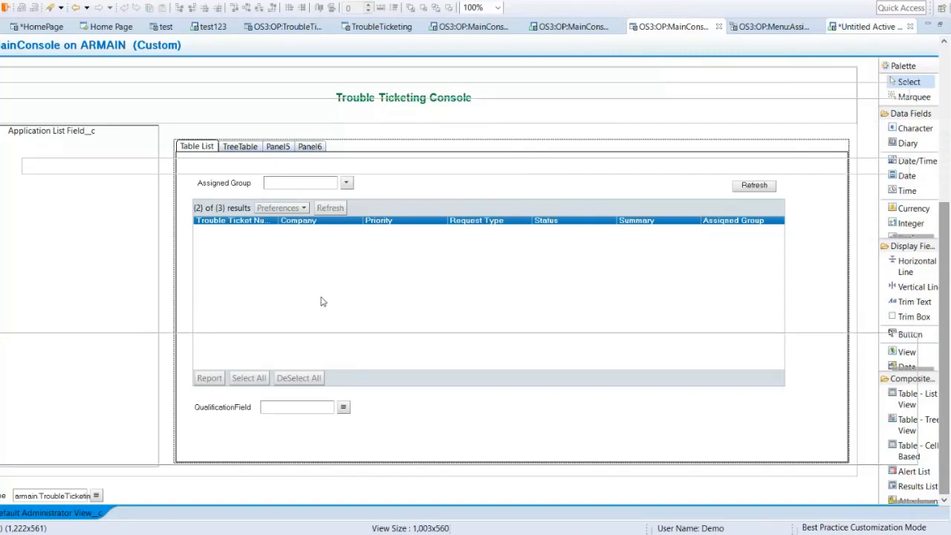
click(159, 354)
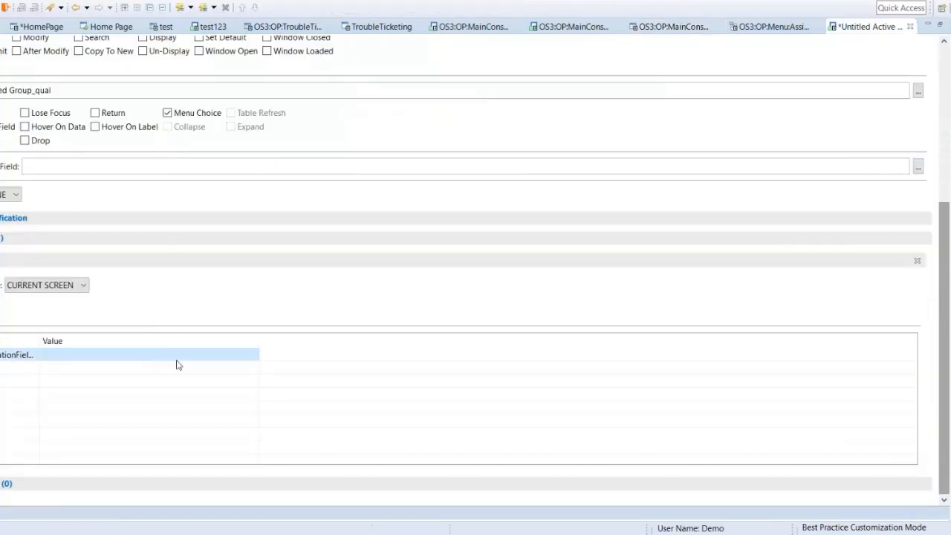
click(237, 357)
click(253, 356)
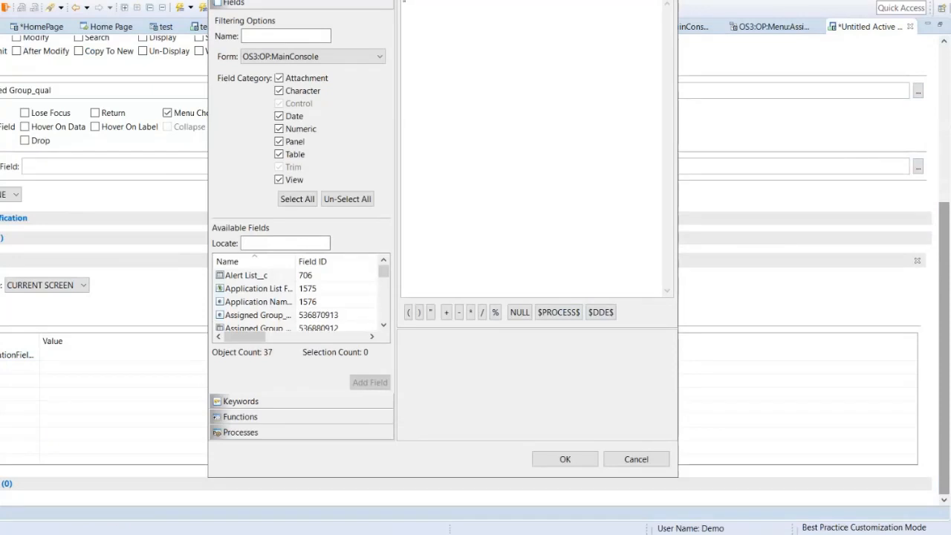
key(ctrl+v)
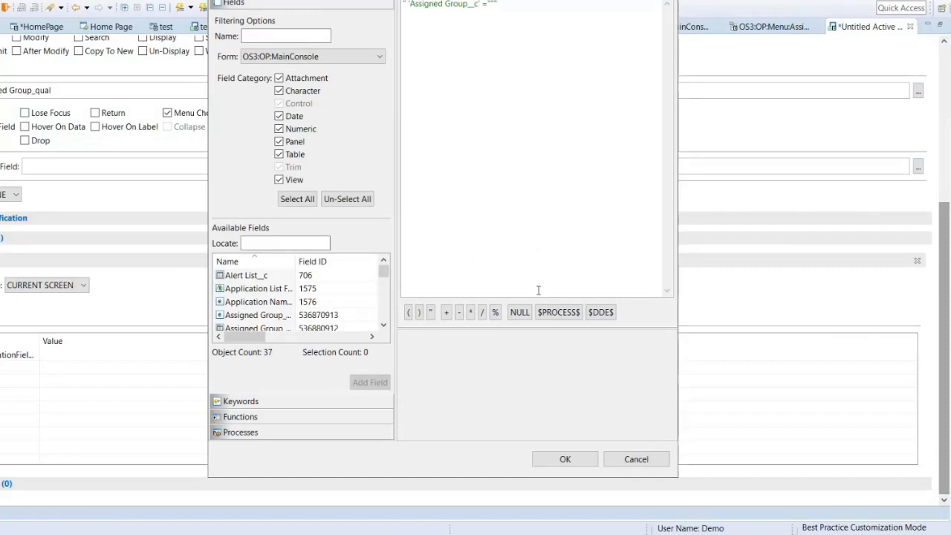
Step: Append + $Assigned Group_qual$ from the OS3:OP:MainConsole fields to the value expression and accept it
click(446, 313)
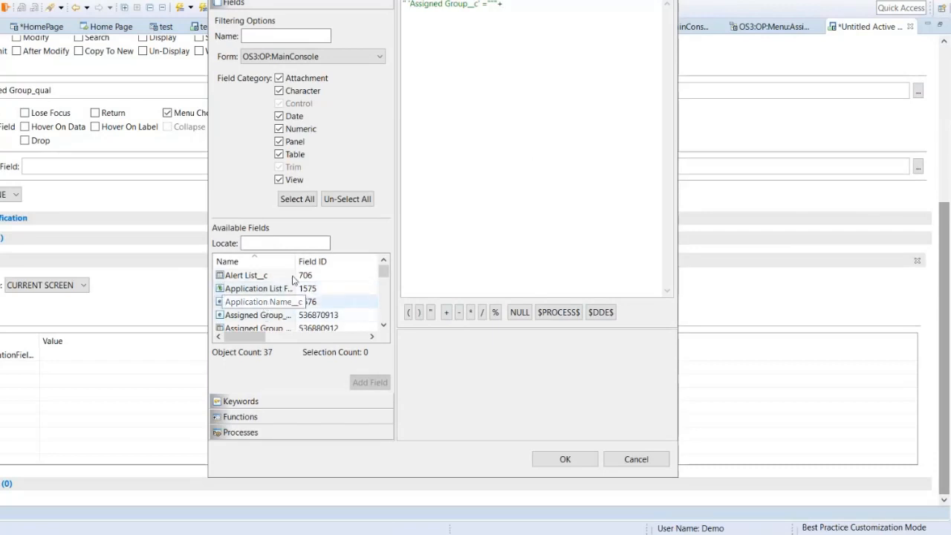
drag(296, 261, 319, 260)
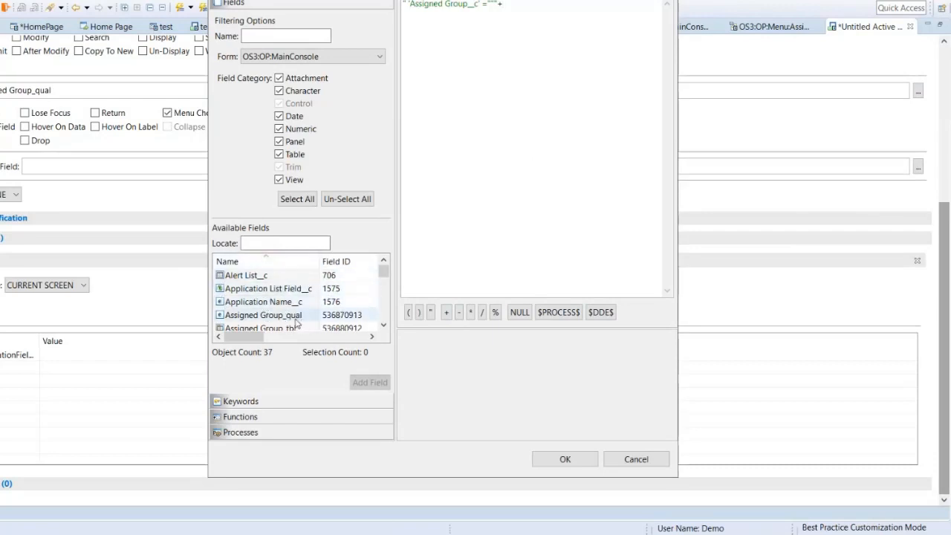
click(384, 329)
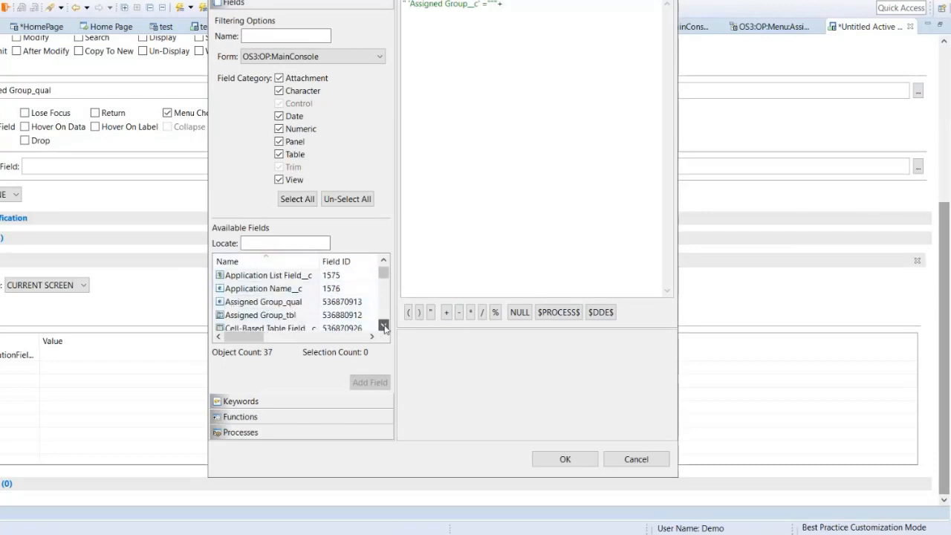
click(292, 303)
double_click(291, 304)
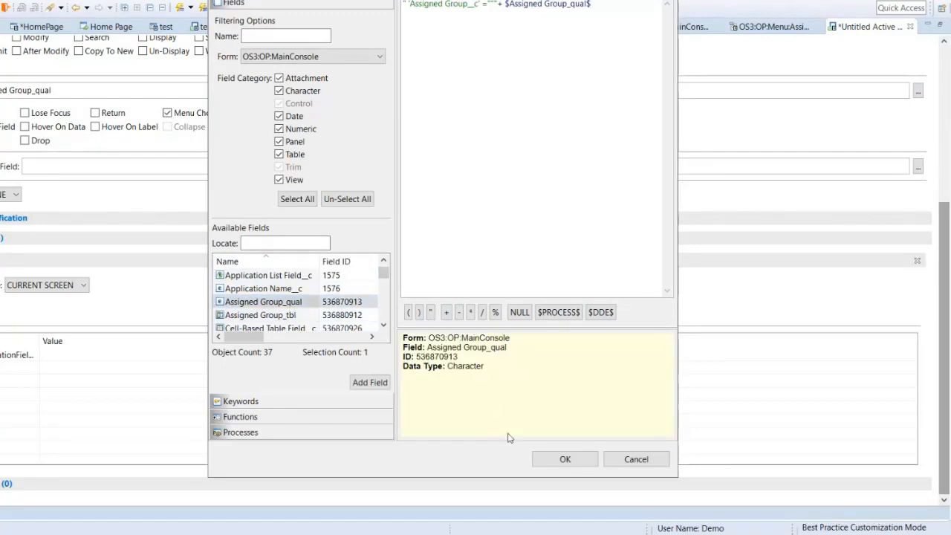
click(562, 459)
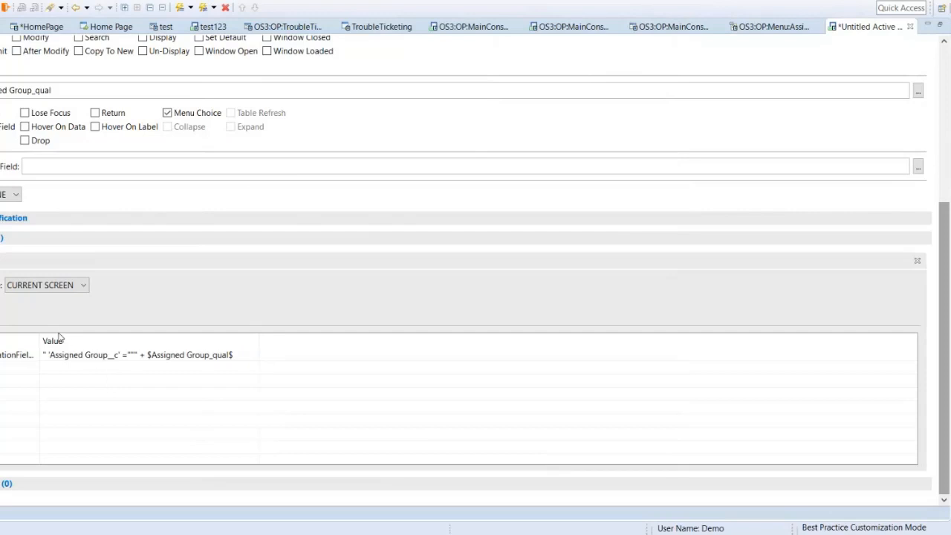
Step: Save the active link under the name OS3:OP:Search_CustomeTab
click(9, 355)
key(ctrl+s)
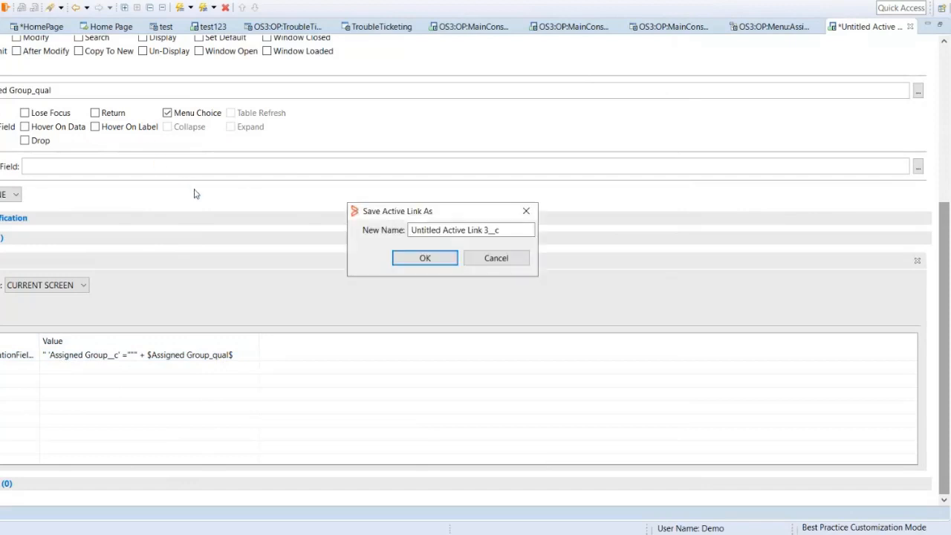
key(ctrl+a)
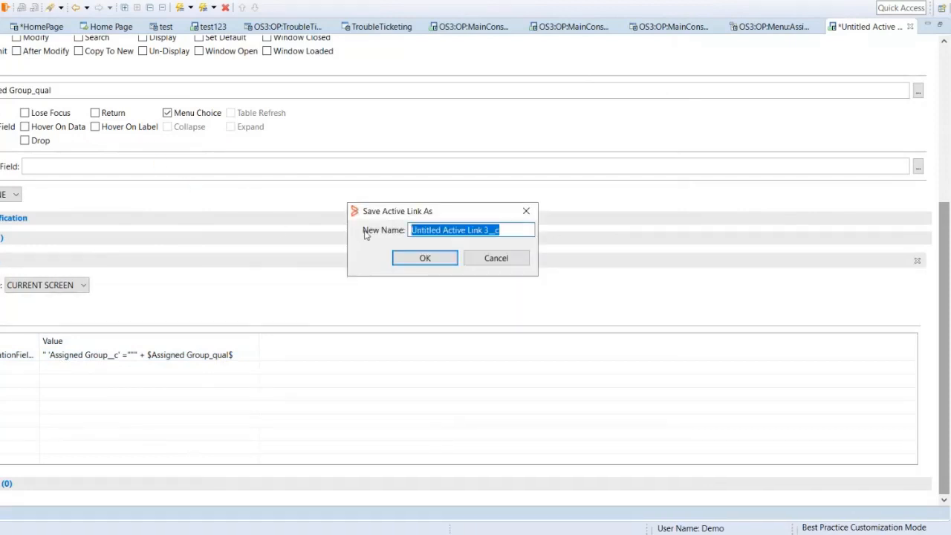
text(OS)
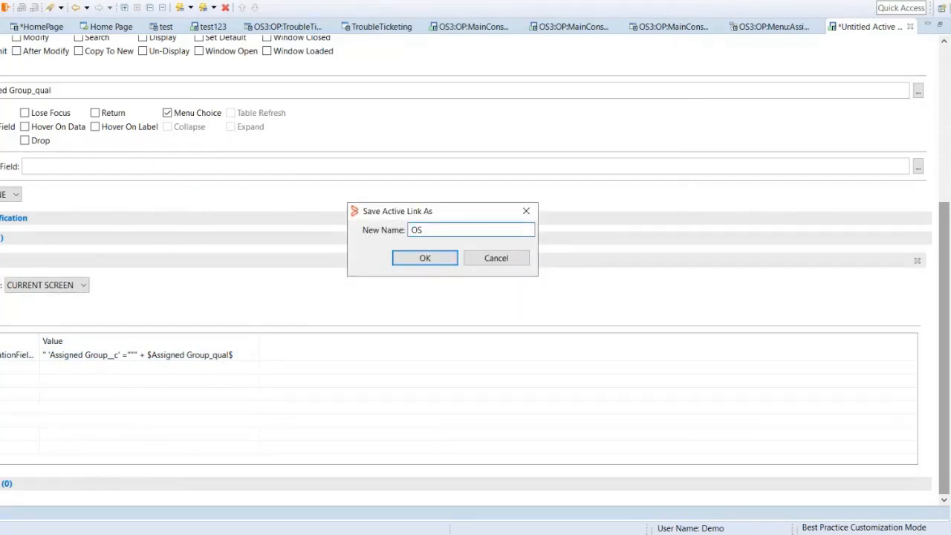
text(3:OP:S)
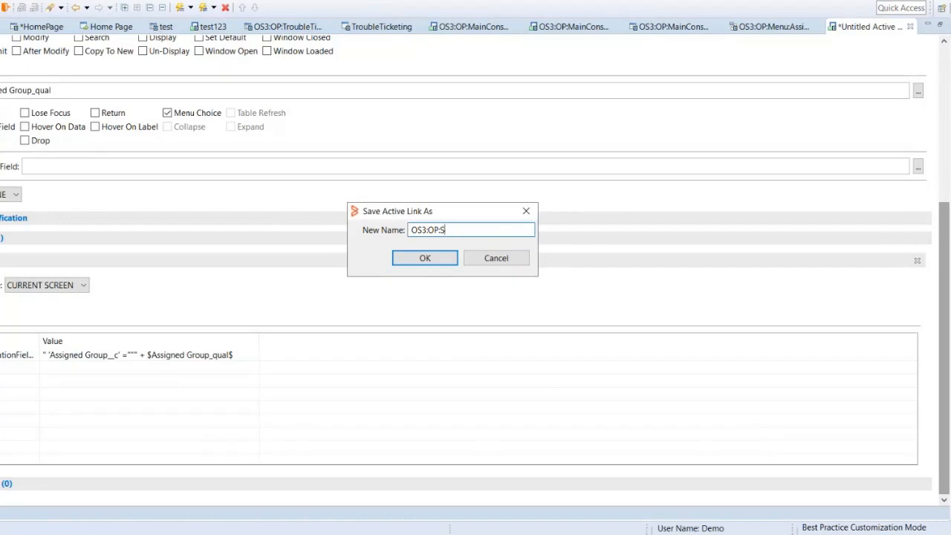
text(ae)
text(arc)
text(h_Custome)
text(Table)
key(Return)
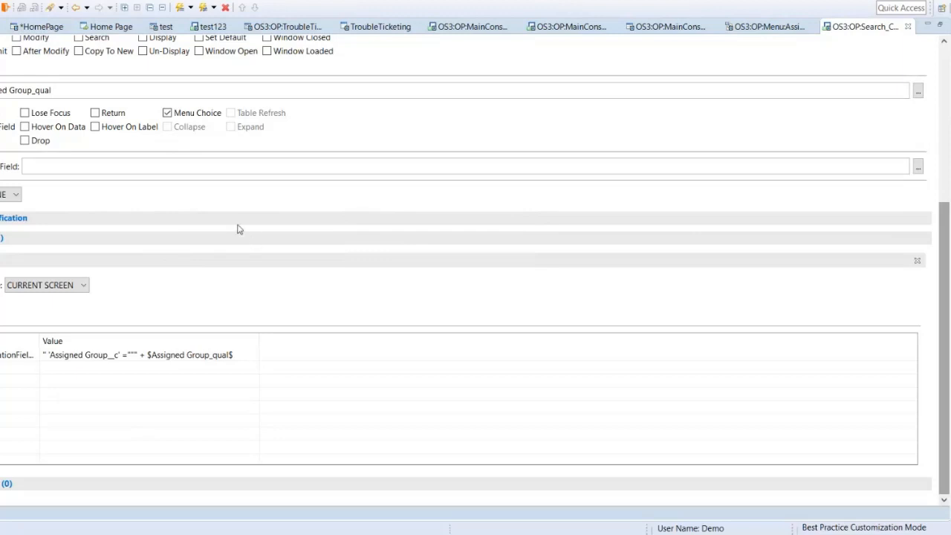
Step: Switch to the browser, flush the mid-tier cache in the Configuration Tool's Cache Settings, and return to the OS3:OP:TroubleTicket form
key(alt+Tab)
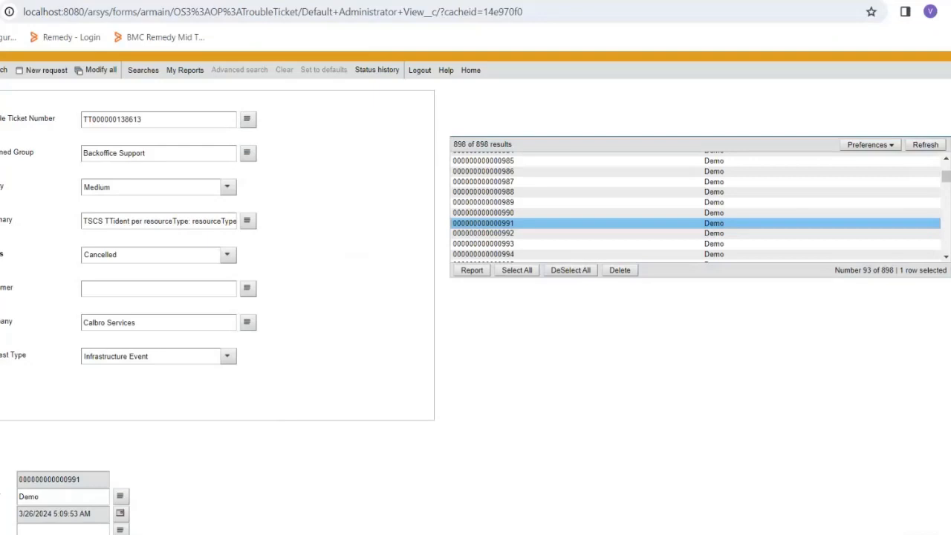
click(297, 1)
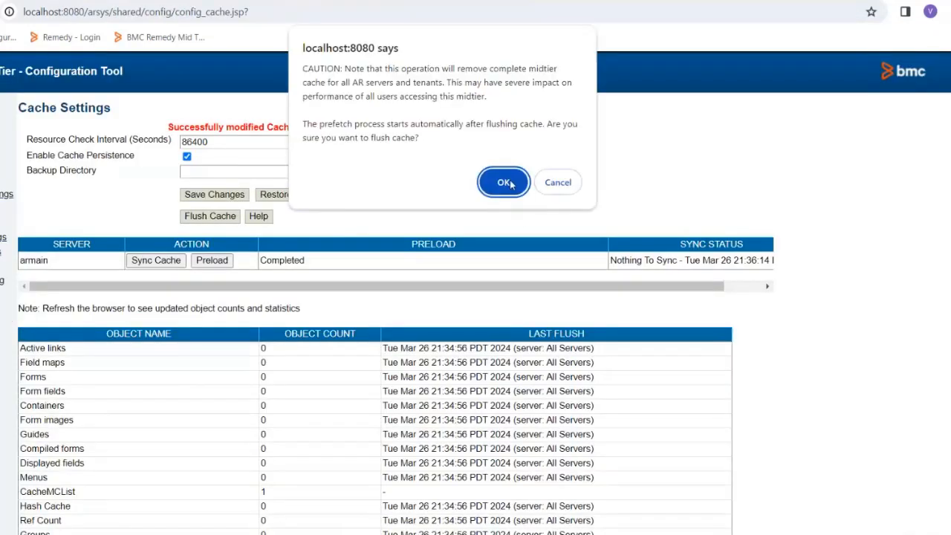
click(511, 187)
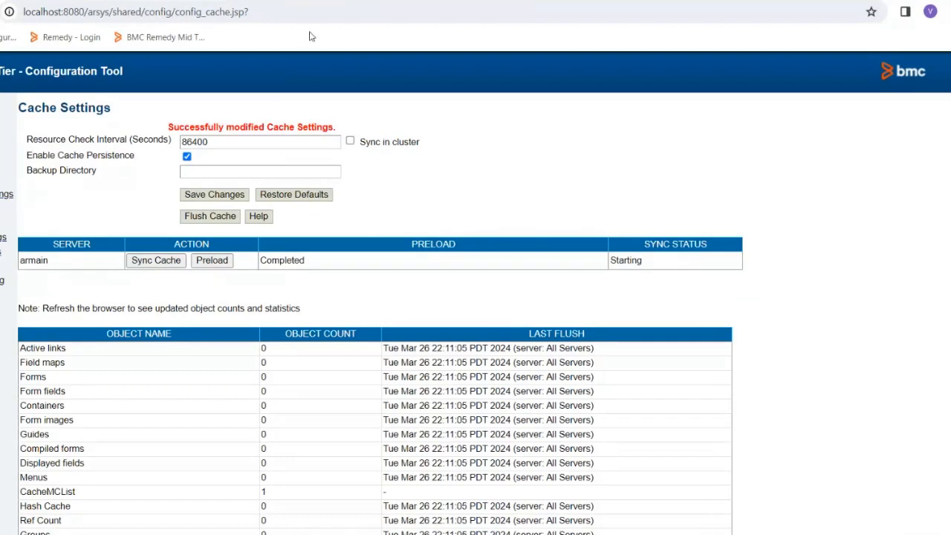
click(134, 1)
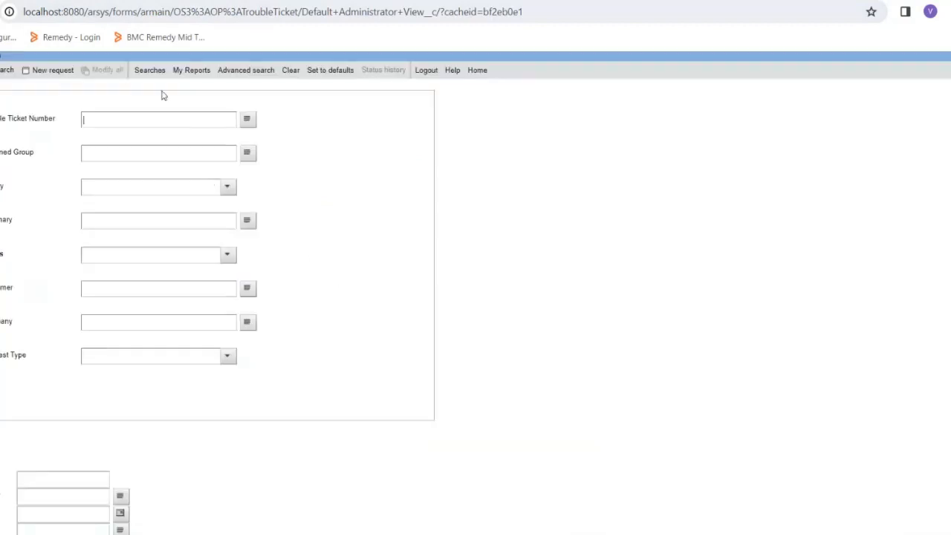
Step: Open the Trouble Ticketing Console form and choose Network Support as the Assigned Group
click(32, 4)
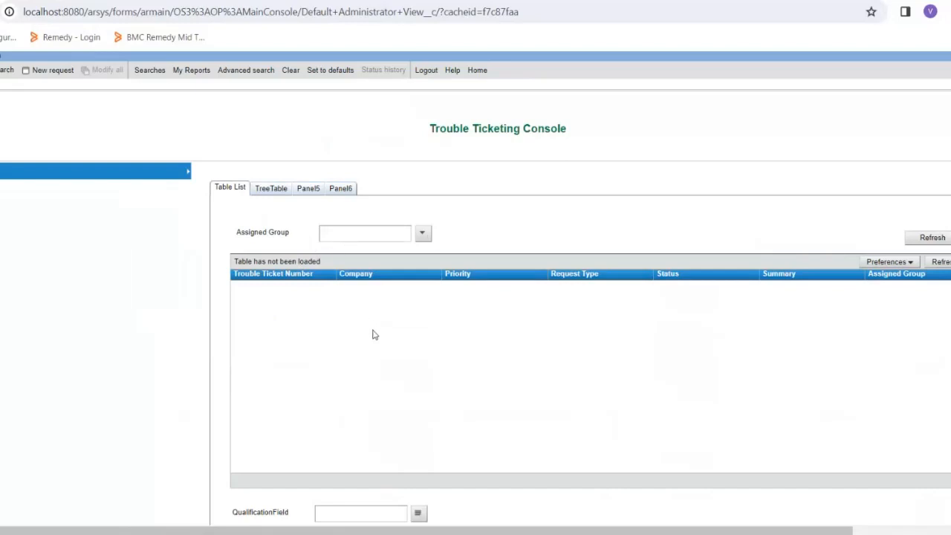
click(422, 235)
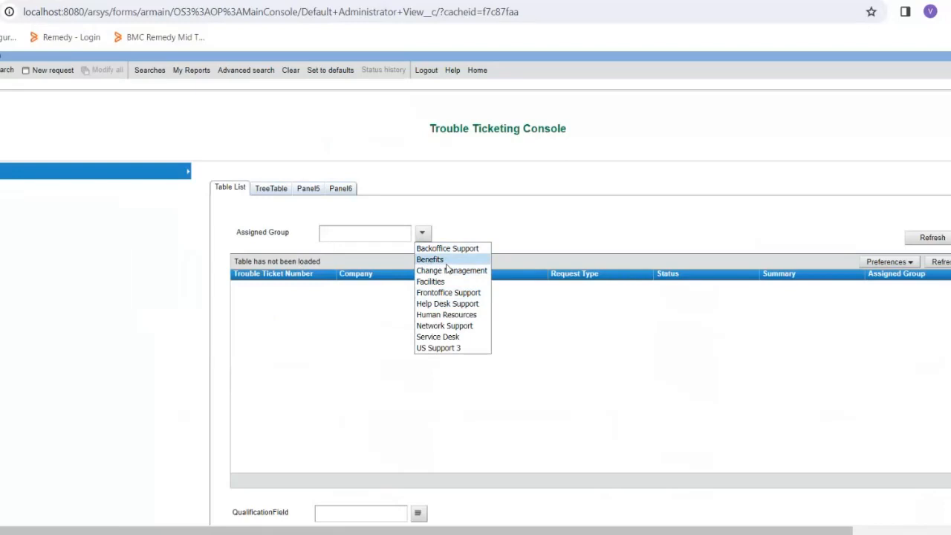
click(444, 327)
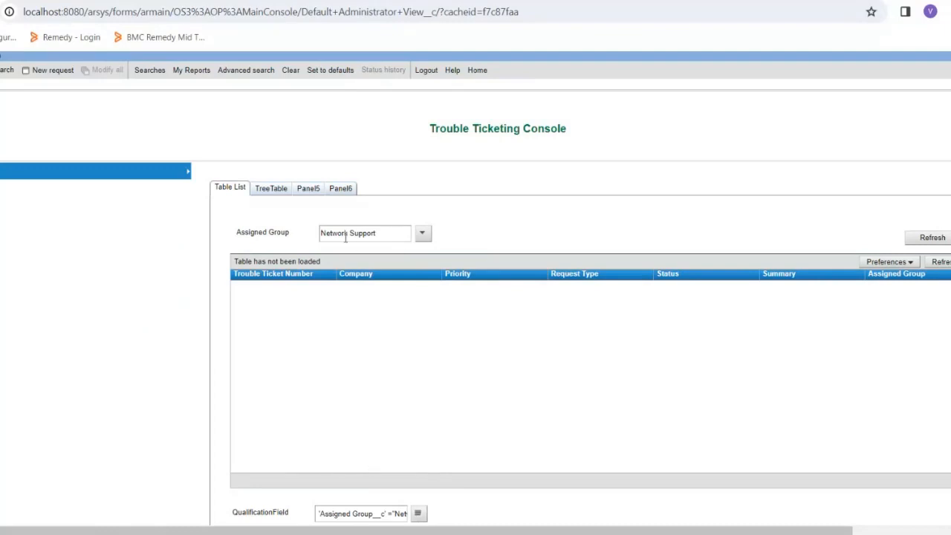
Step: Try to complete the Network Support qualification in QualificationField with a closing quote and refresh the ticket table
click(418, 514)
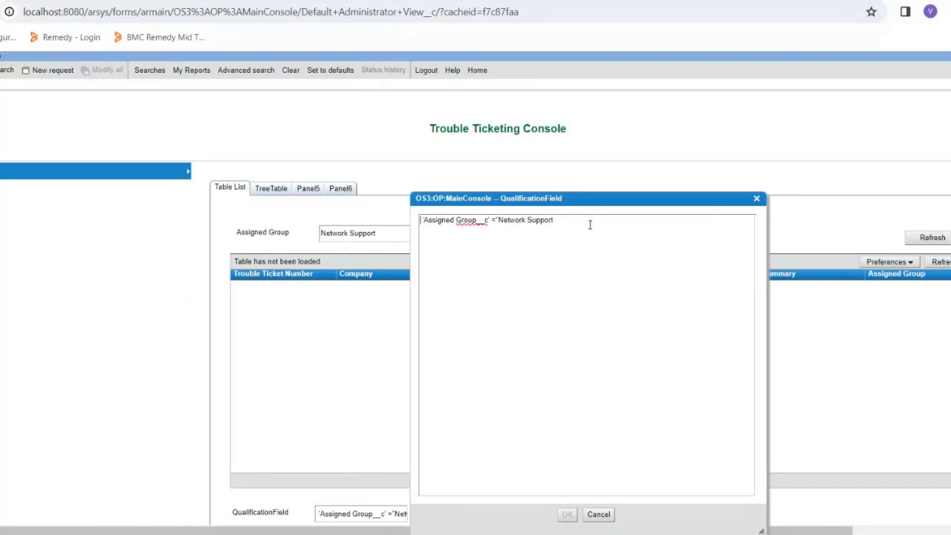
drag(592, 201, 569, 157)
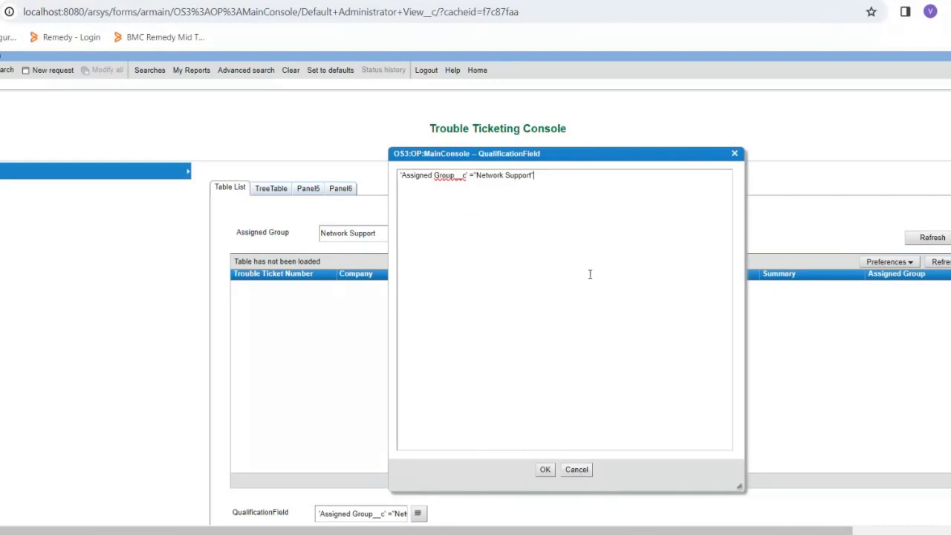
click(545, 469)
click(947, 264)
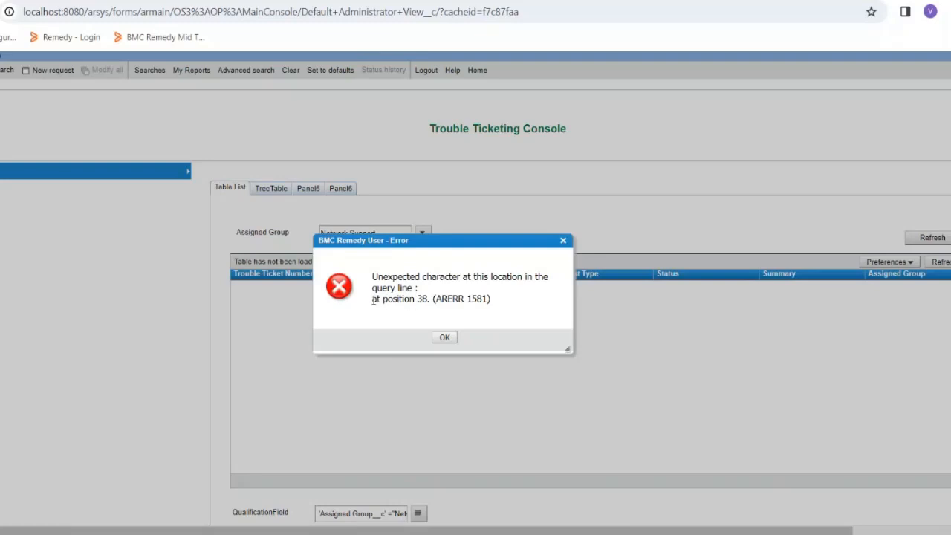
drag(372, 298, 435, 298)
click(444, 338)
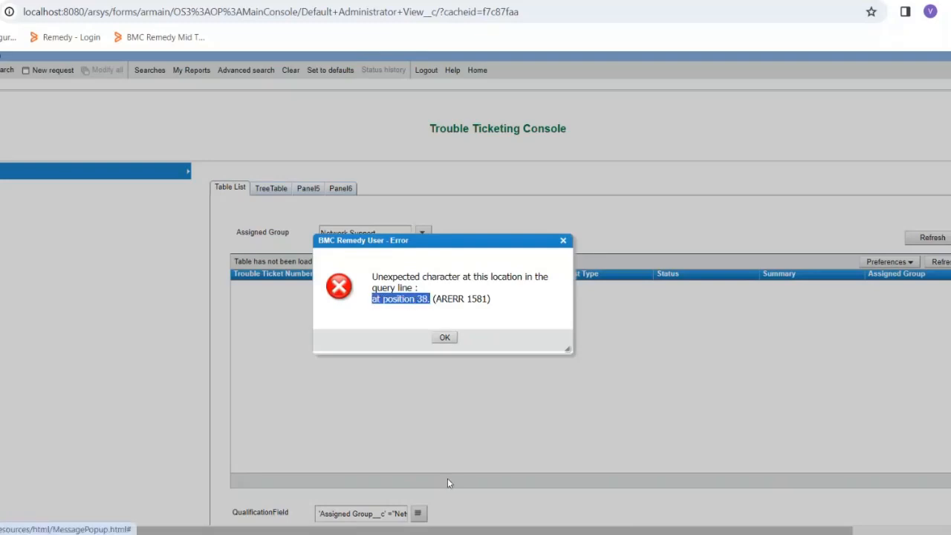
Step: Add the missing closing double quote after Network Support in QualificationField and refresh the ticket table
click(419, 514)
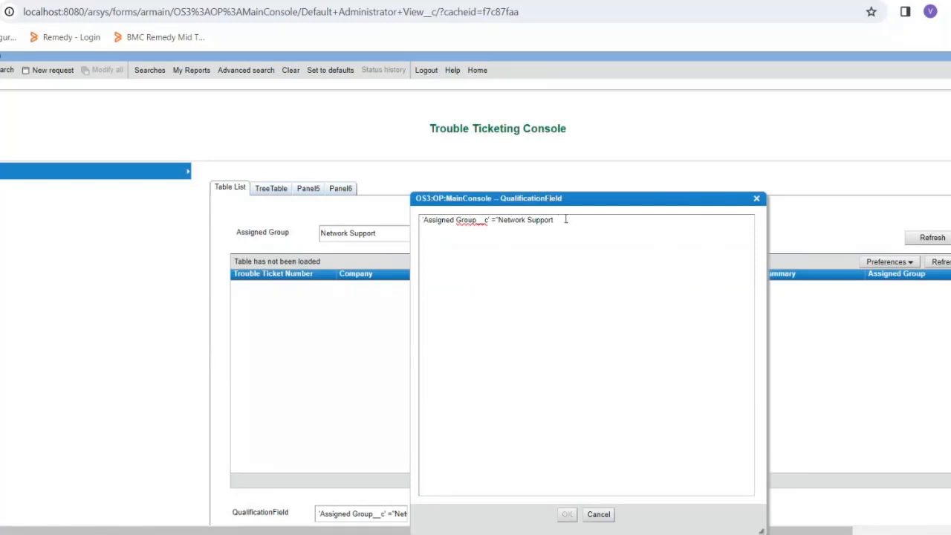
text(')
click(567, 515)
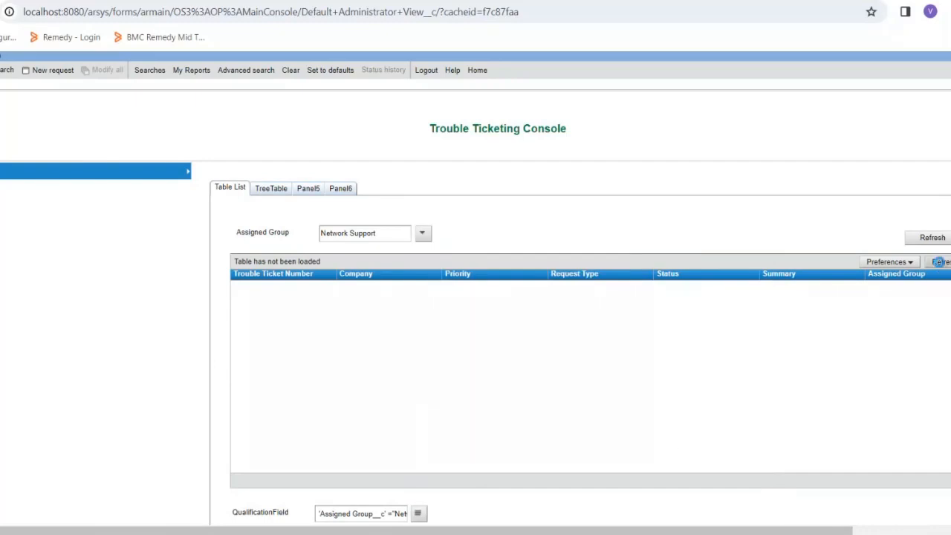
click(939, 262)
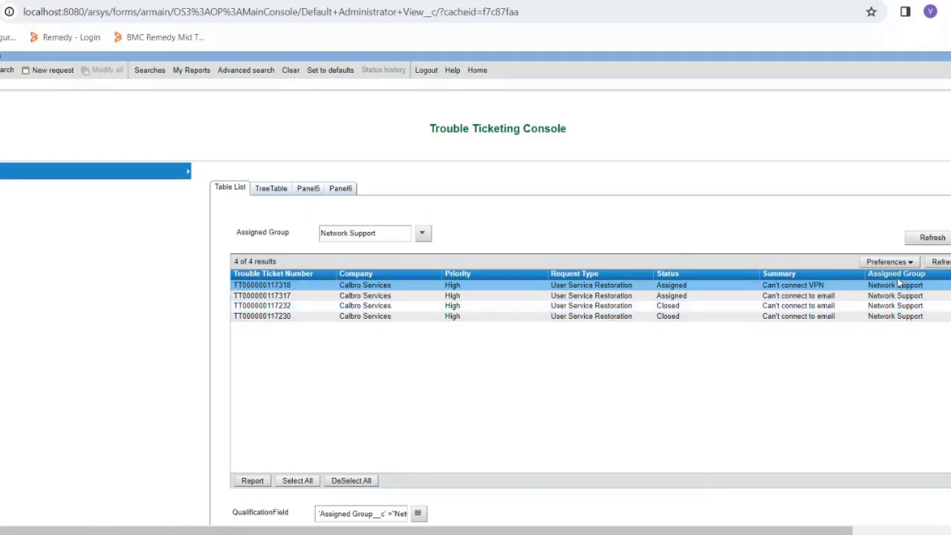
Step: Switch to Developer Studio and append +""" after $Assigned Group_qual$ in the active link's QualificationField value expression
click(301, 534)
click(221, 355)
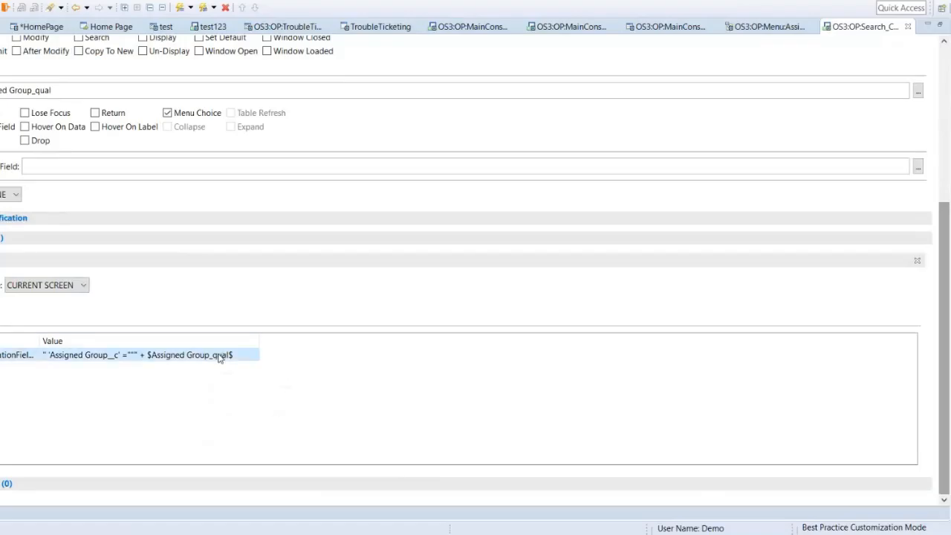
click(251, 357)
click(253, 357)
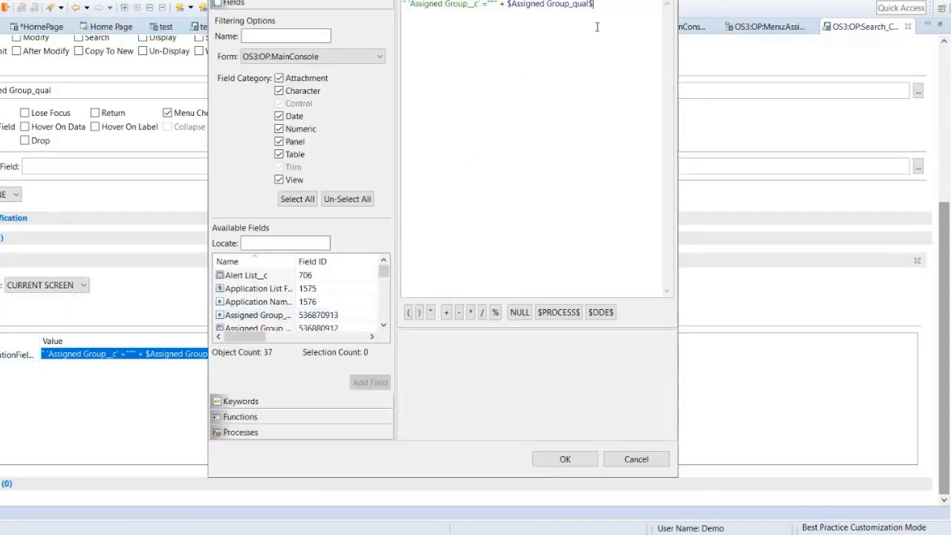
text(+)
click(563, 459)
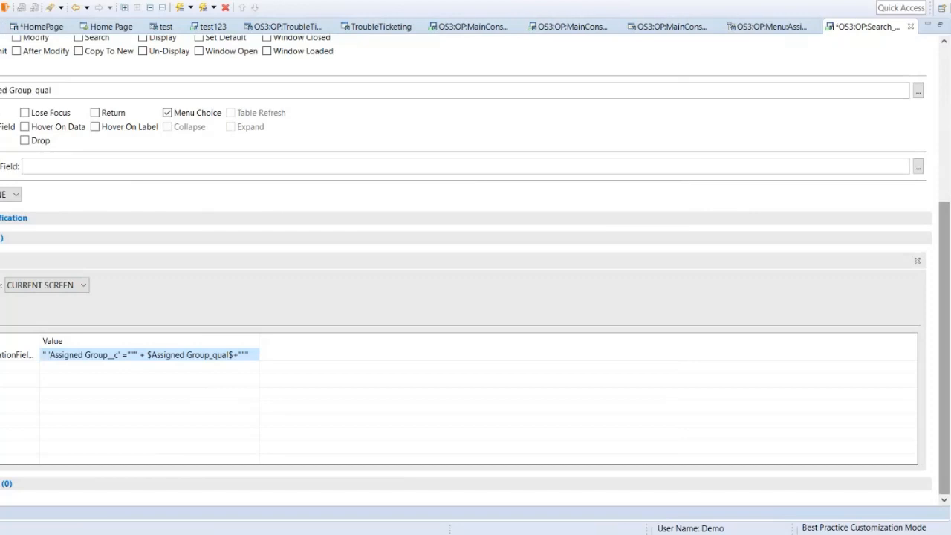
Step: Correct the end of the value expression to + """" with four double quotes and save the active link
click(541, 277)
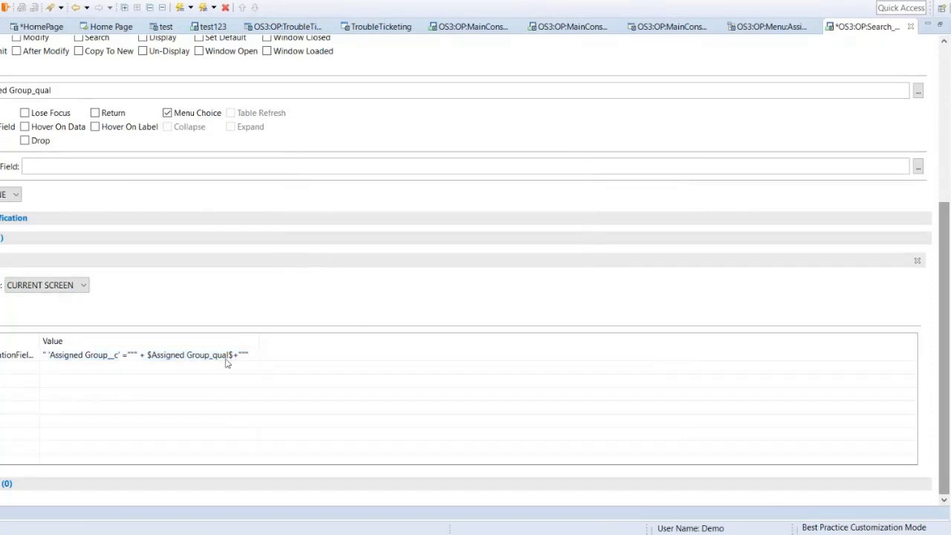
click(250, 357)
click(254, 359)
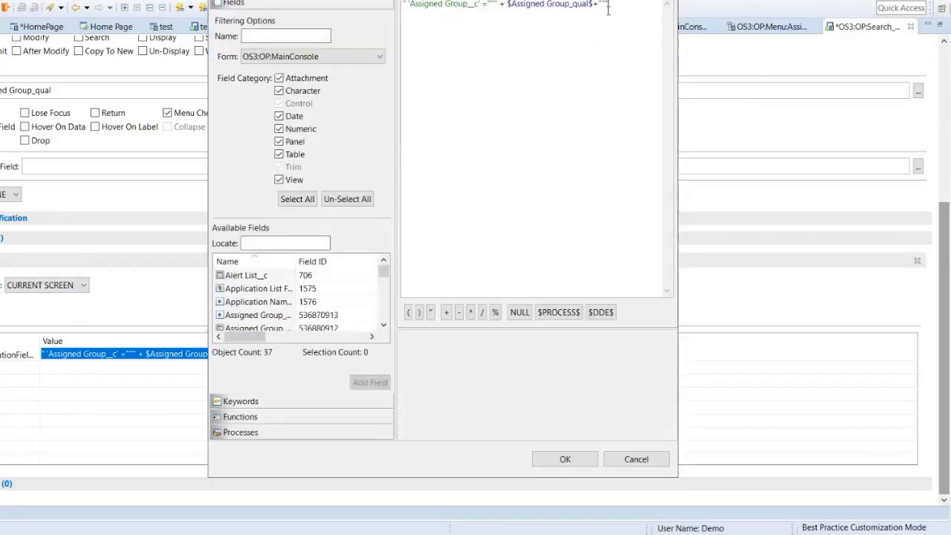
click(562, 459)
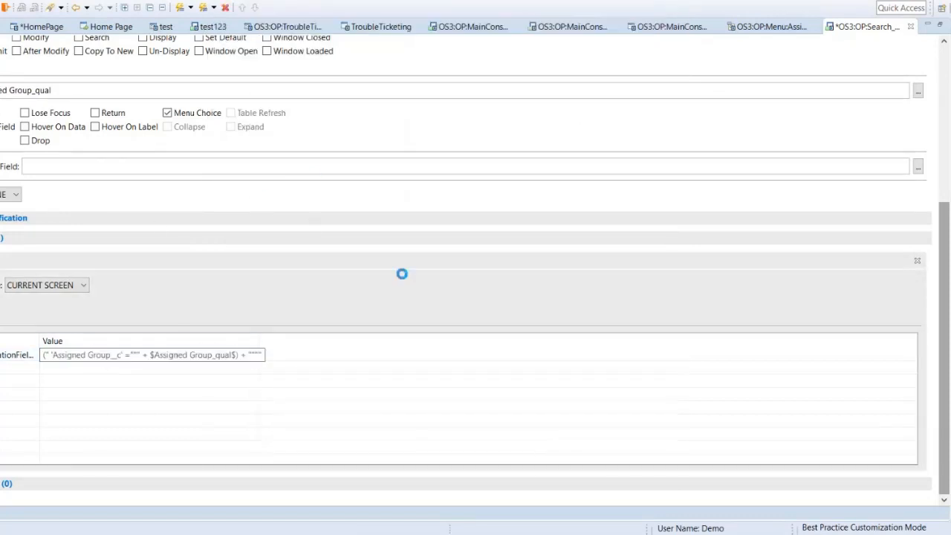
key(ctrl+s)
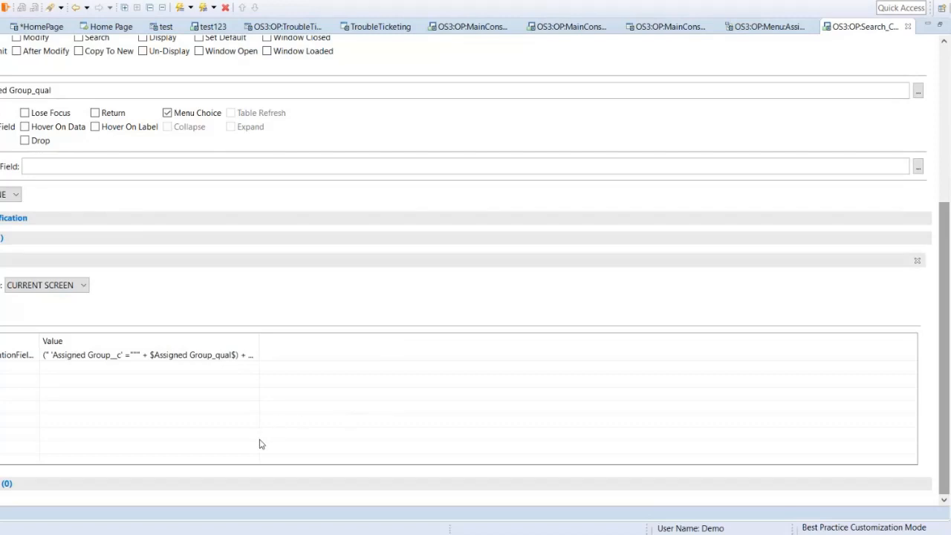
Step: Review the saved QualificationField value expression, checking the quotes after $Assigned Group_qual$
click(243, 356)
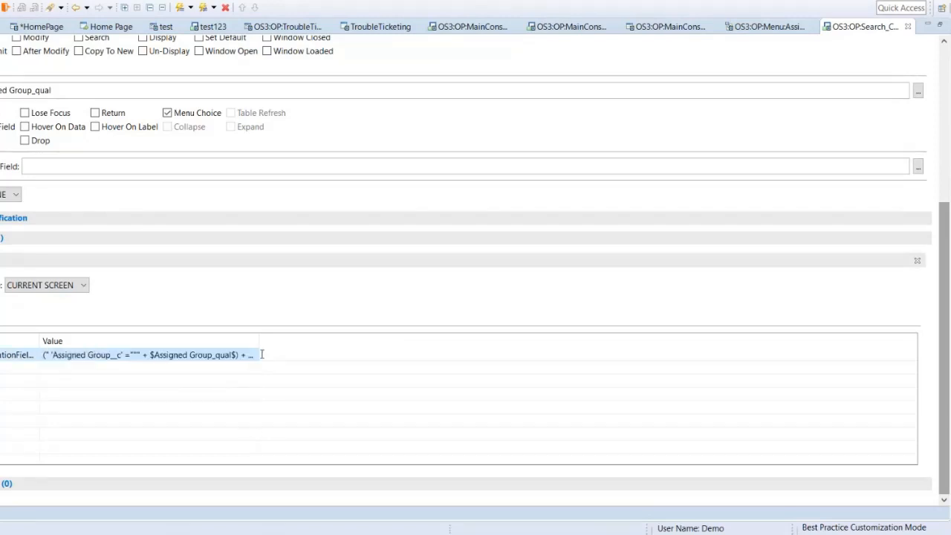
click(253, 354)
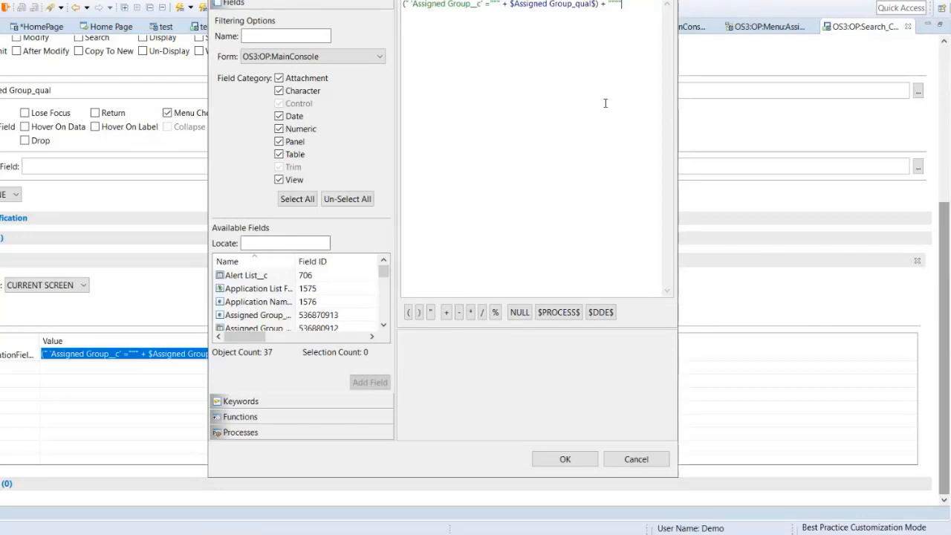
click(565, 460)
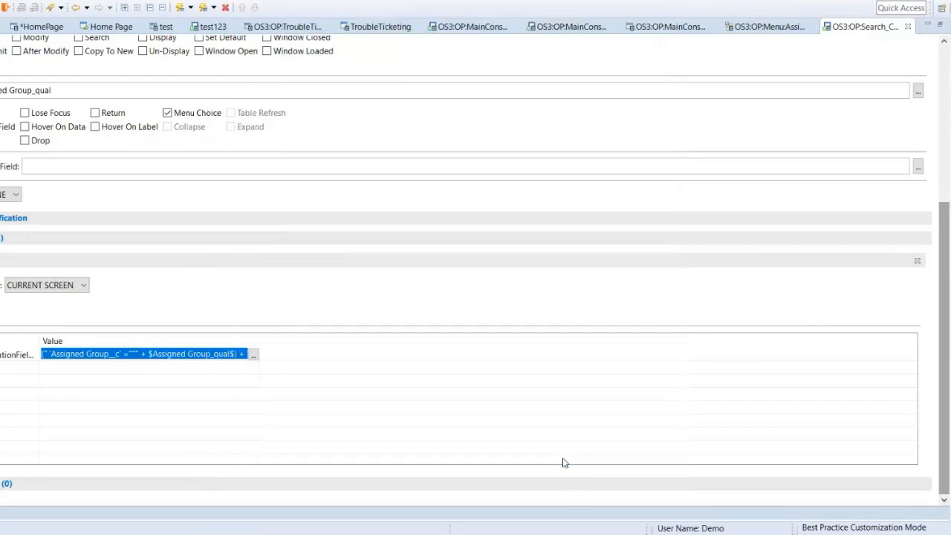
click(292, 348)
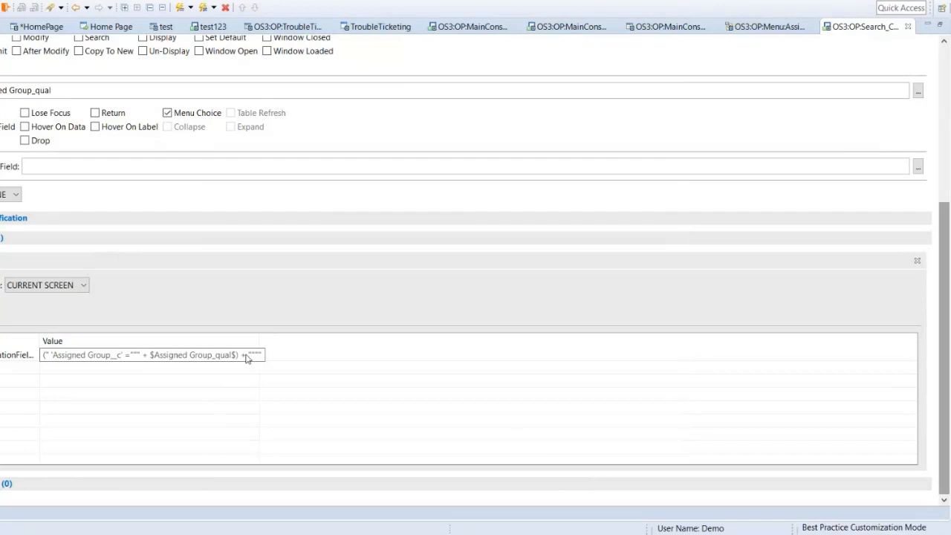
click(246, 356)
click(254, 357)
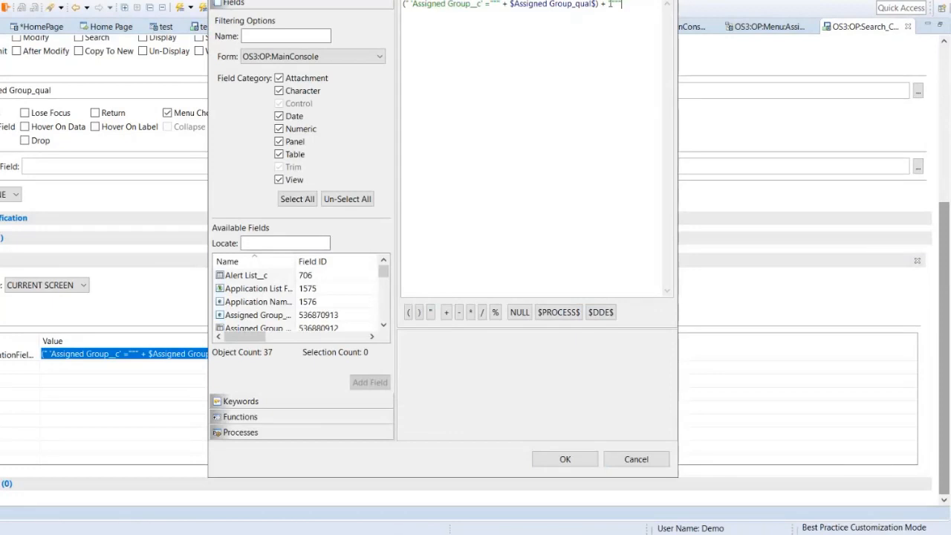
click(565, 459)
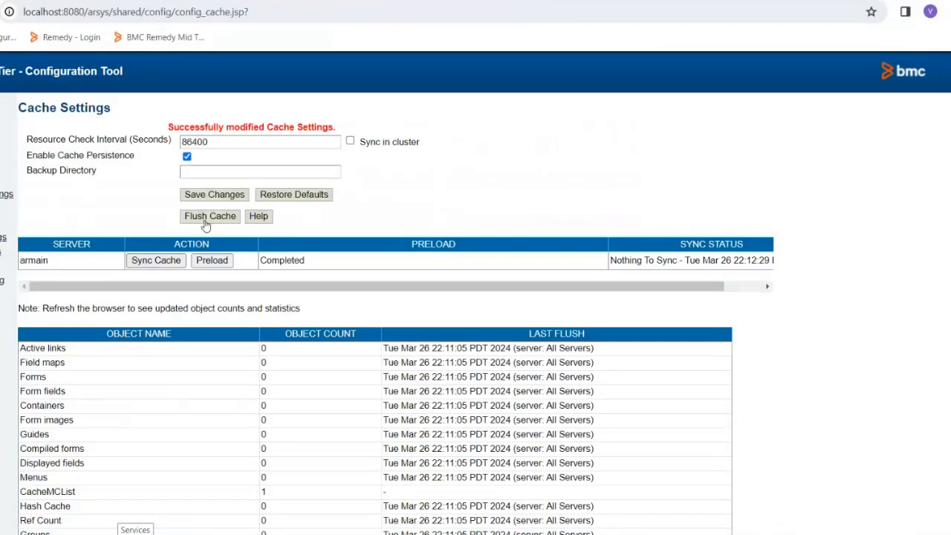
Step: Flush the mid-tier cache in the browser and choose Change Management as the Assigned Group in the reloaded Trouble Ticketing Console
click(208, 221)
click(504, 184)
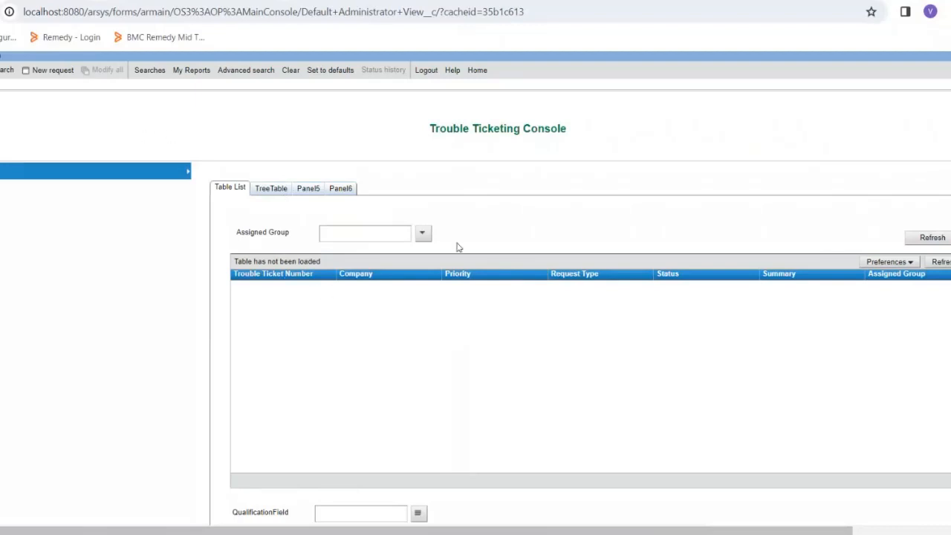
click(422, 233)
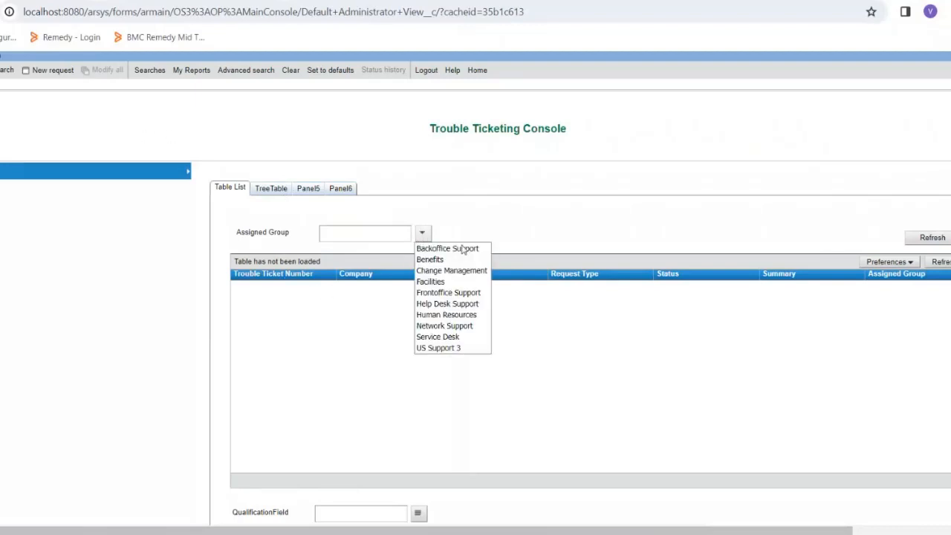
click(460, 270)
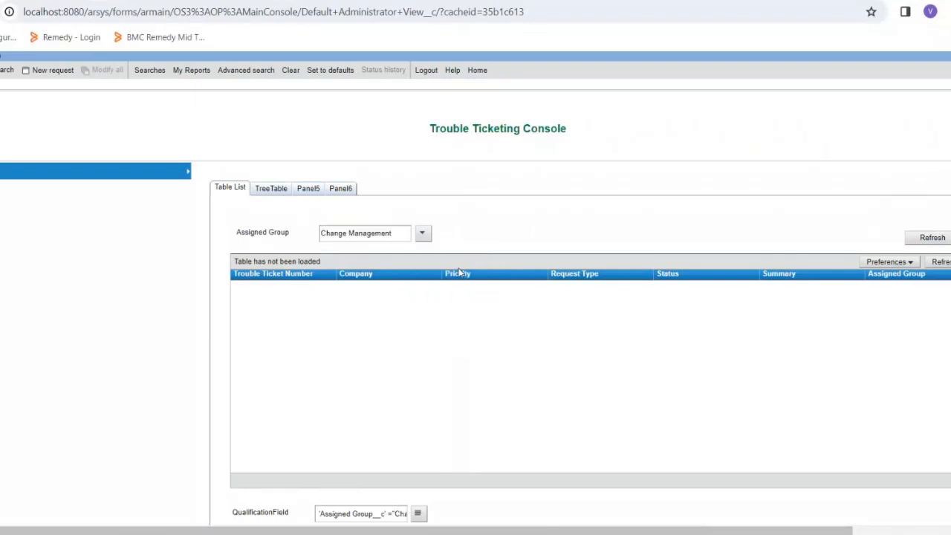
Step: Check the full Change Management qualification in QualificationField and refresh the ticket table
click(417, 515)
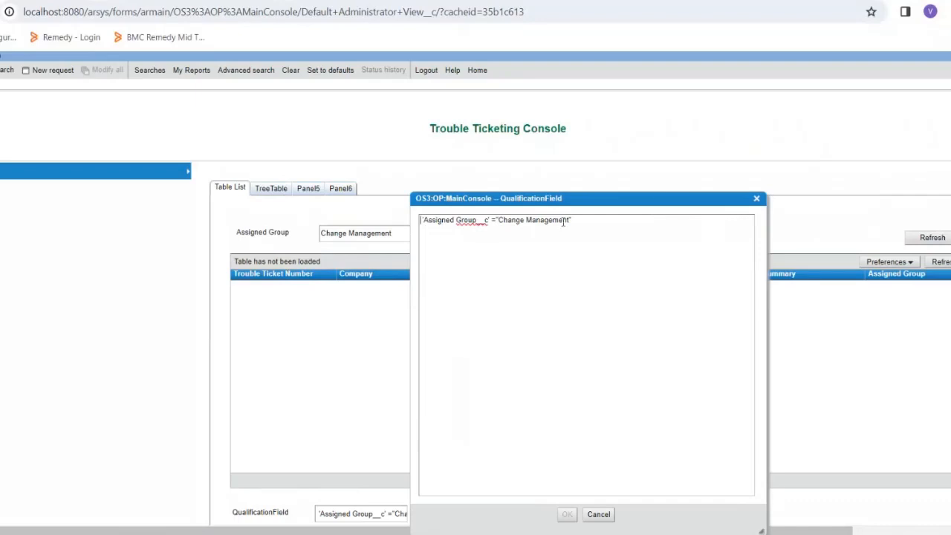
click(599, 516)
click(941, 262)
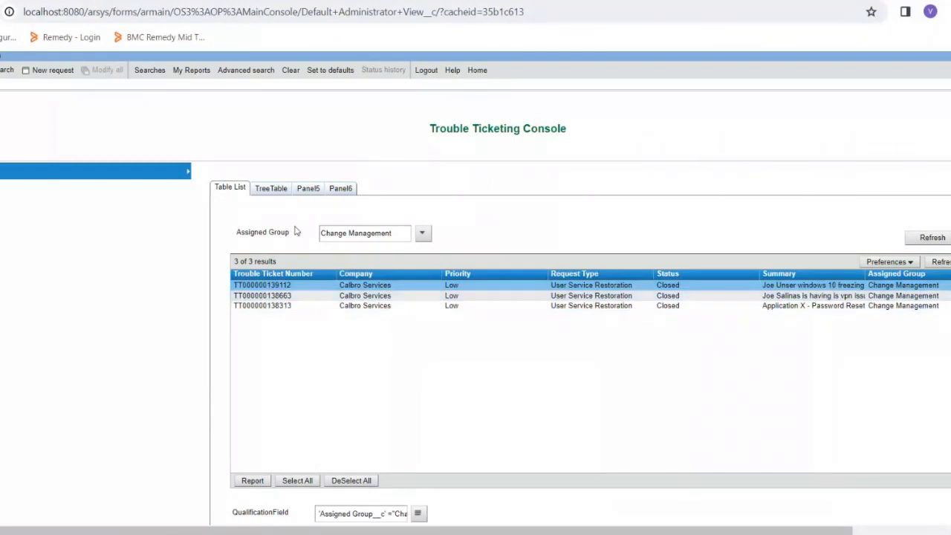
Step: Switch to the OS3:OP:Search_CustomeTab active link in Developer Studio and examine which action types can be added to it
click(423, 235)
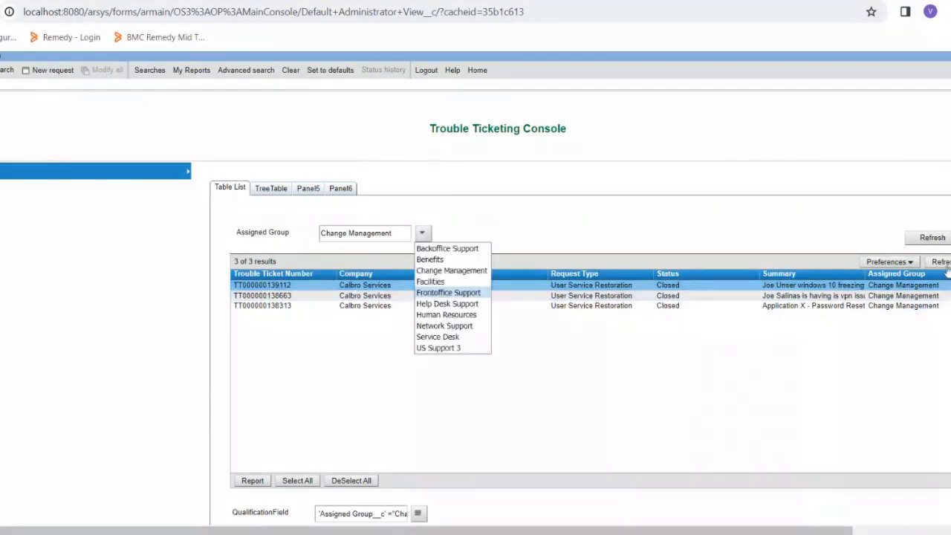
click(486, 217)
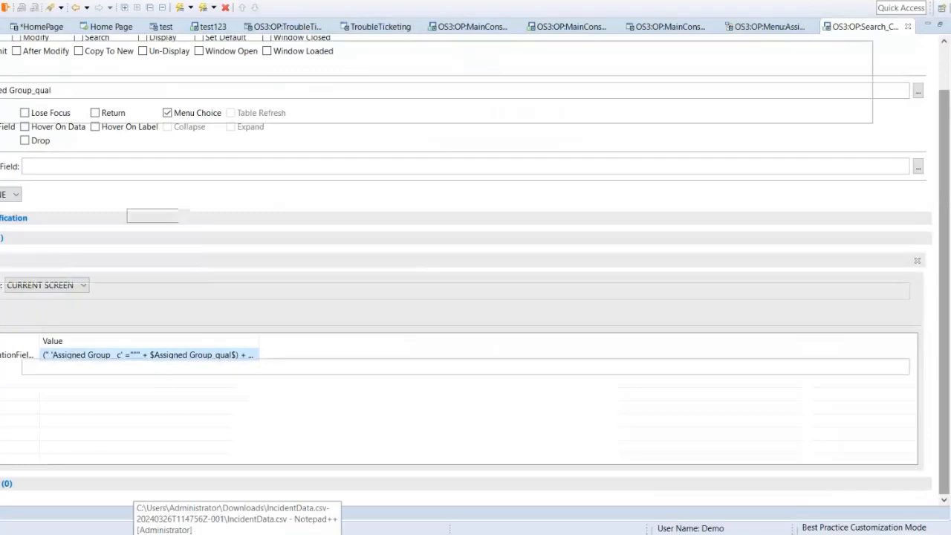
scroll(52, 397, up, 5)
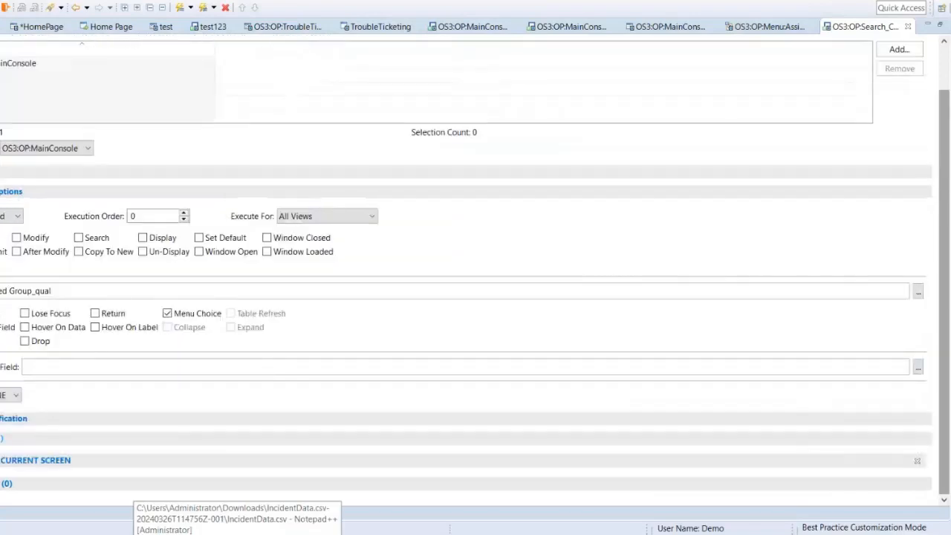
right_click(2, 462)
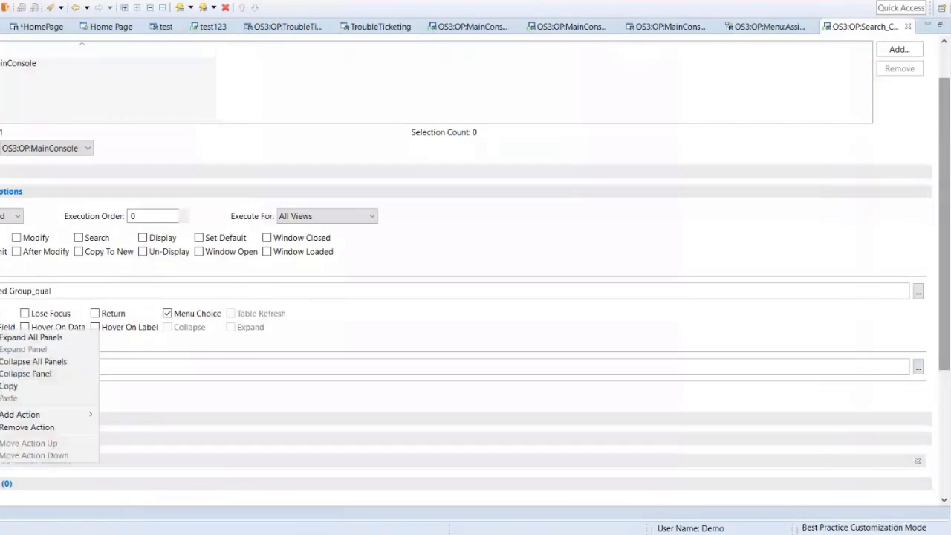
mouse_move(59, 414)
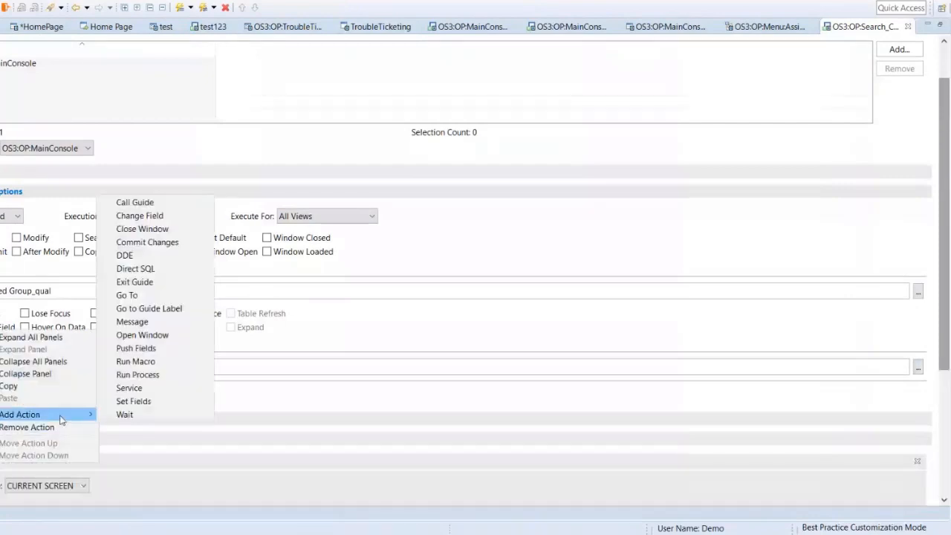
click(141, 401)
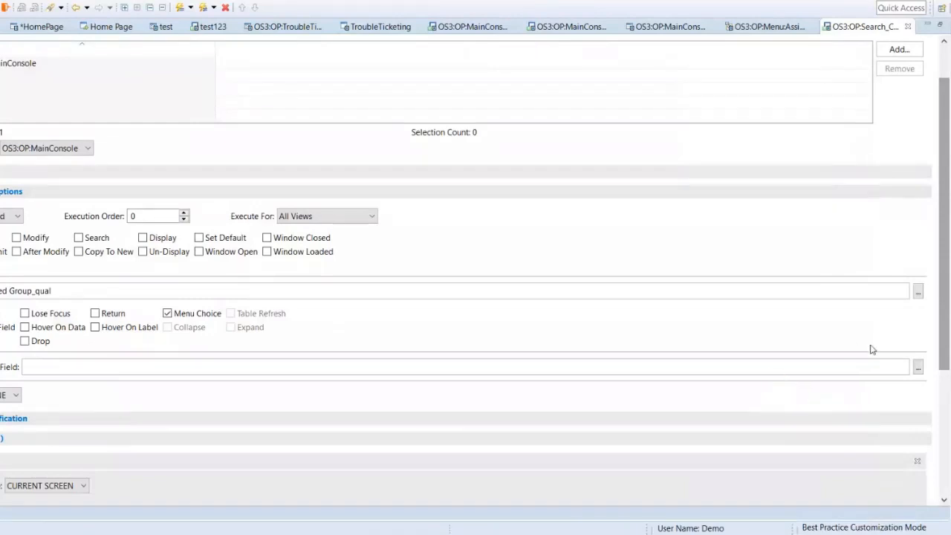
key(alt+Tab)
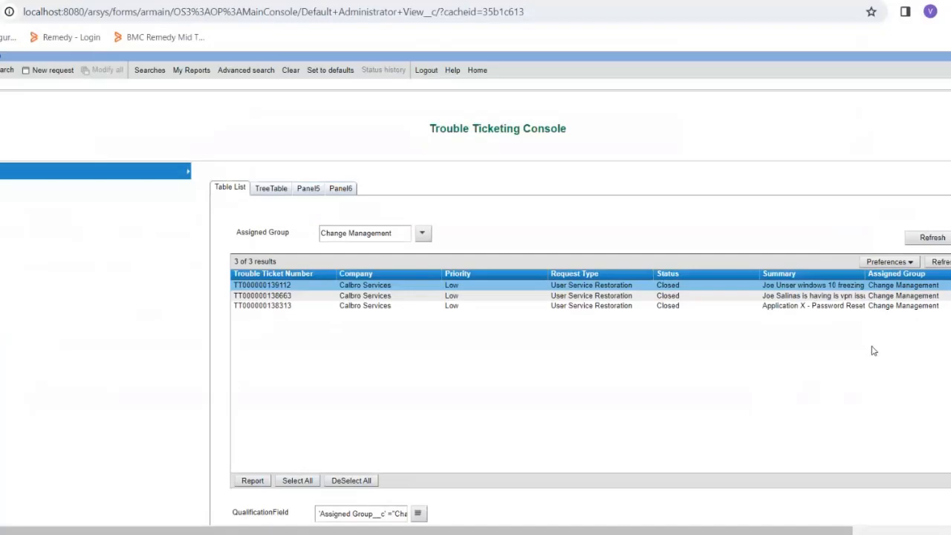
Step: Switch to the OS3:OP:Search_CustomeTab active link in Developer Studio and remove the extra CURRENT SCREEN action
key(alt+Tab)
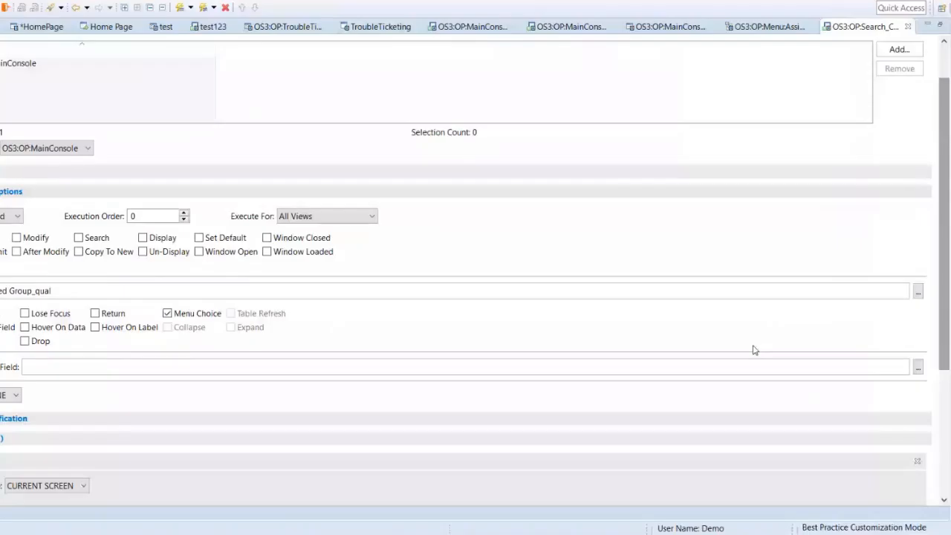
scroll(151, 300, down, 5)
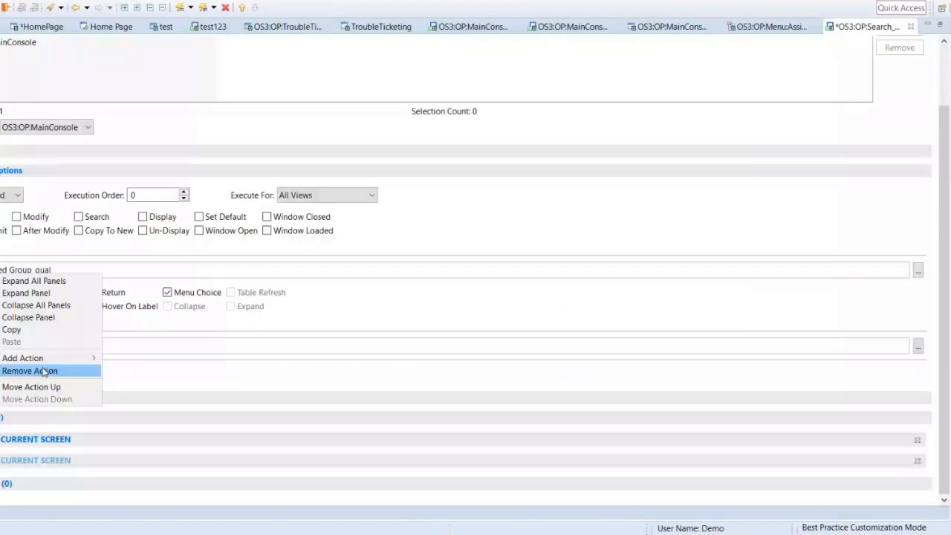
click(45, 372)
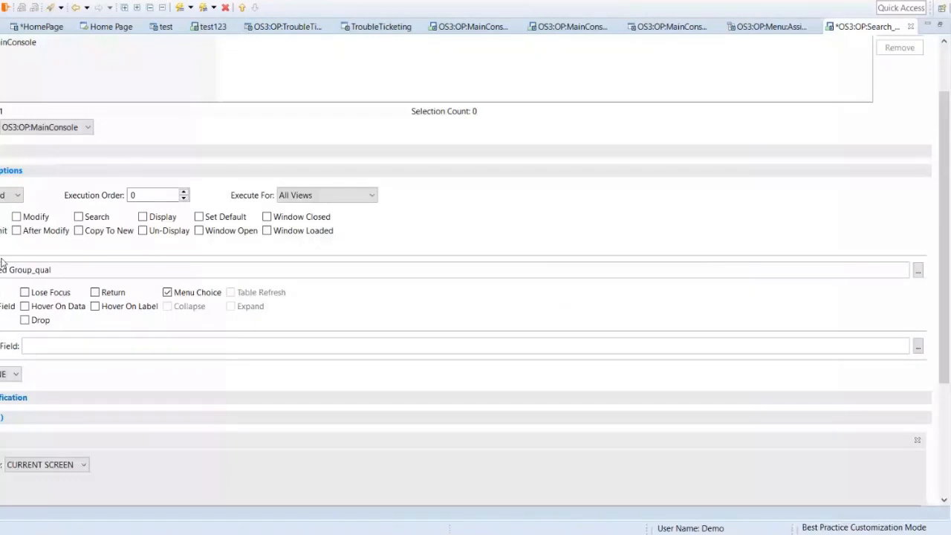
scroll(74, 338, down, 3)
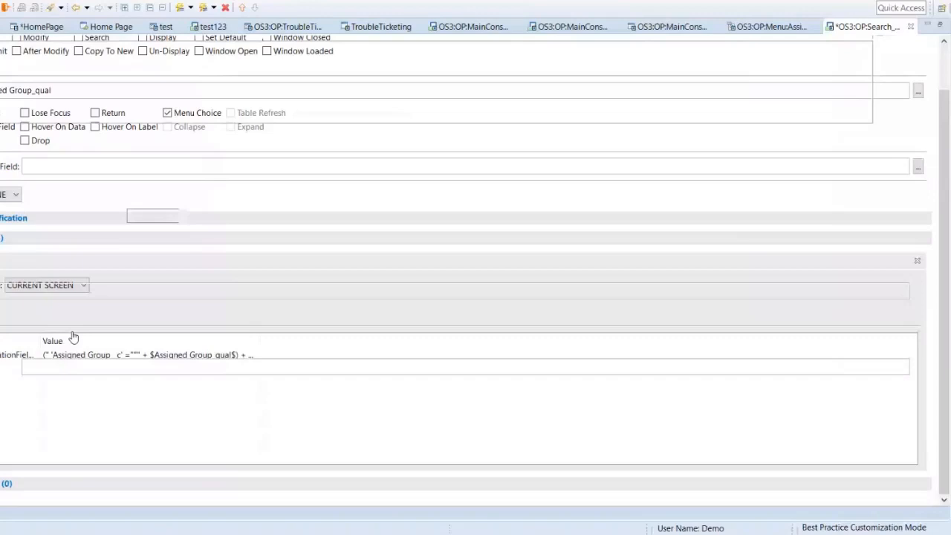
click(4, 261)
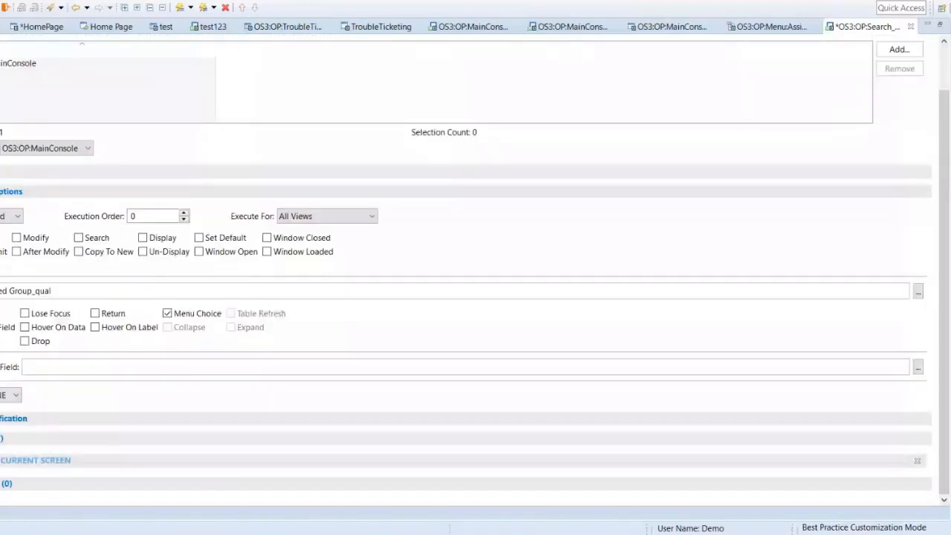
Step: Add a Change Field action to the OS3:OP:Search_CustomeTab active link after the action that sets QualificationField
right_click(57, 434)
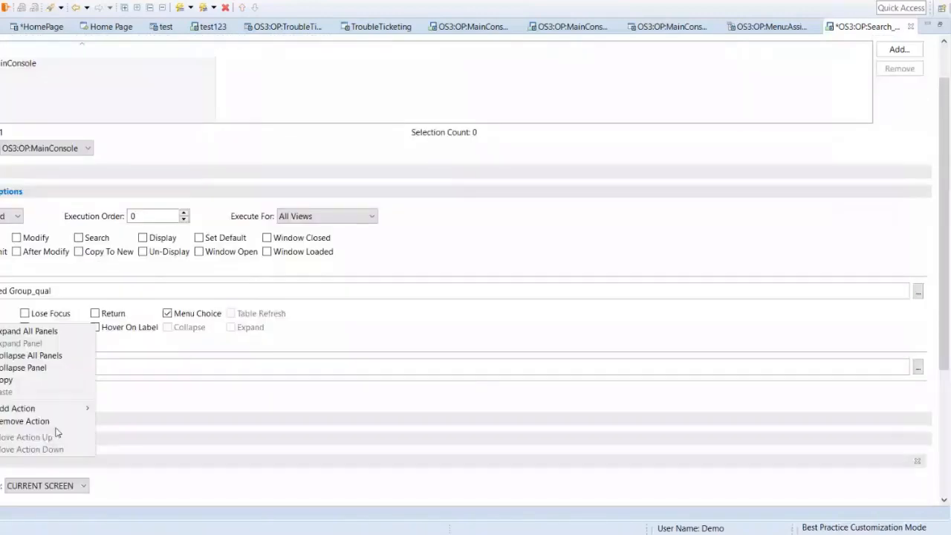
mouse_move(100, 402)
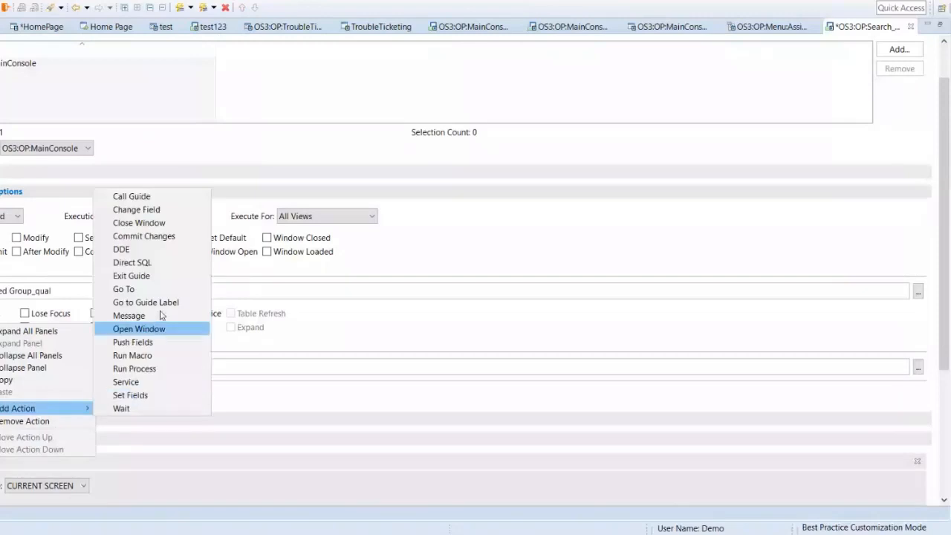
click(152, 221)
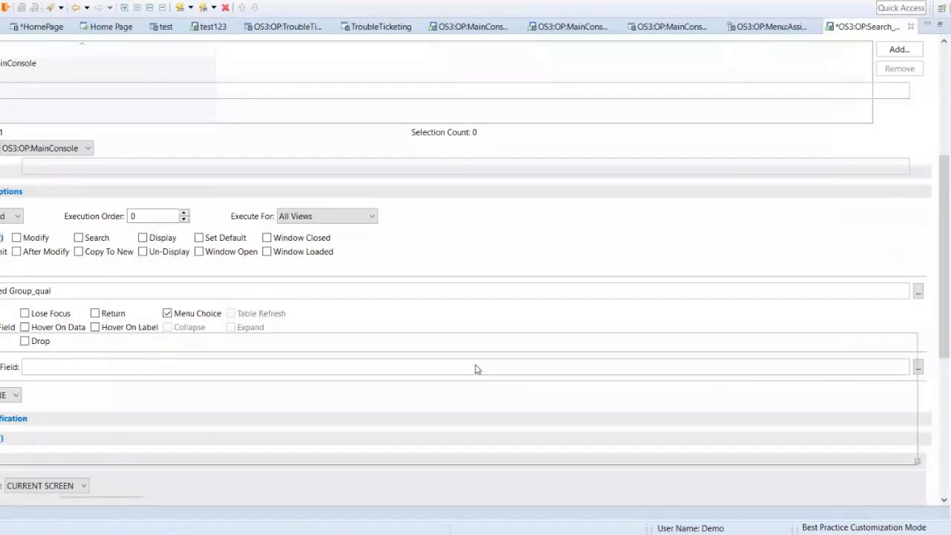
scroll(478, 370, down, 4)
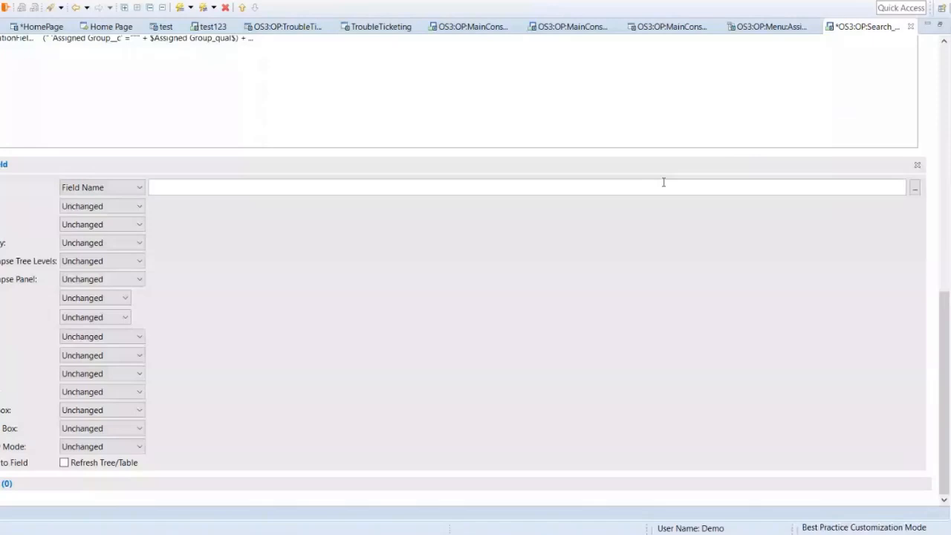
Step: Choose Table List__c as the Change Field action's target and check the ticket table on the OS3:OP:MainConsole form
click(915, 188)
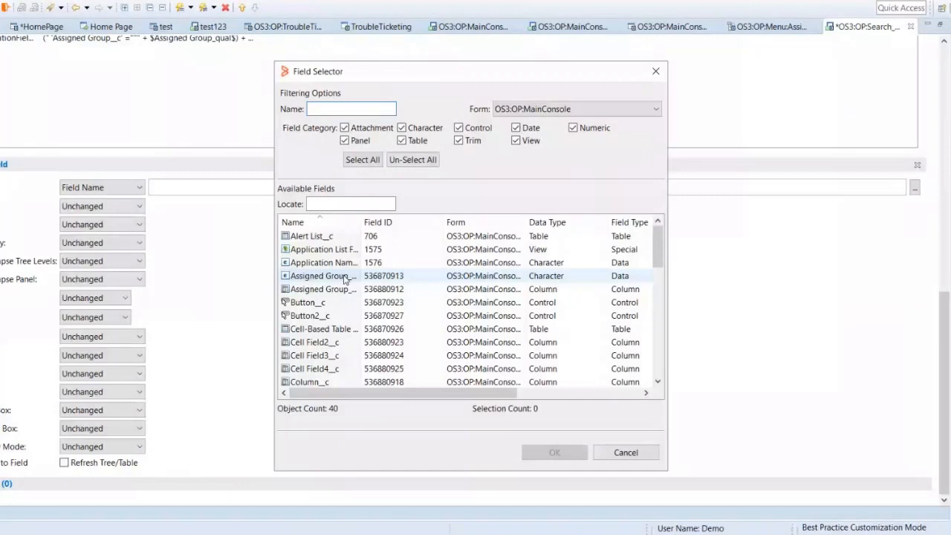
scroll(327, 312, down, 9)
key(Escape)
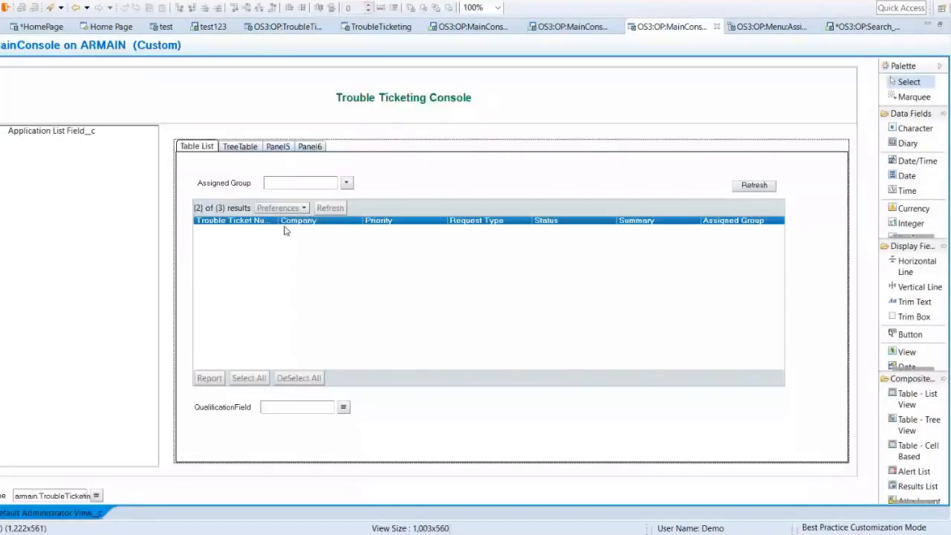
click(376, 214)
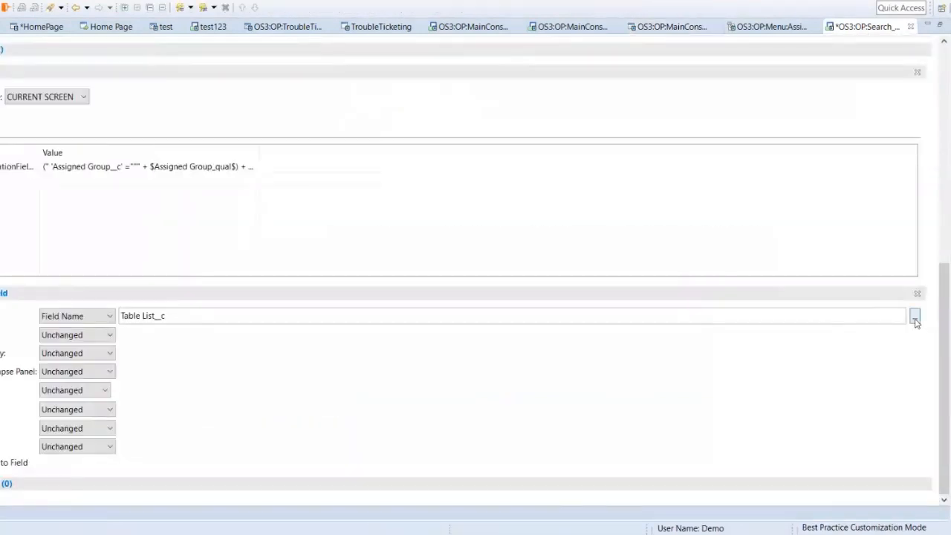
Step: Set the Change Field action's field to Table Field__c, enable Refresh Tree/Table, and save the active link
click(914, 316)
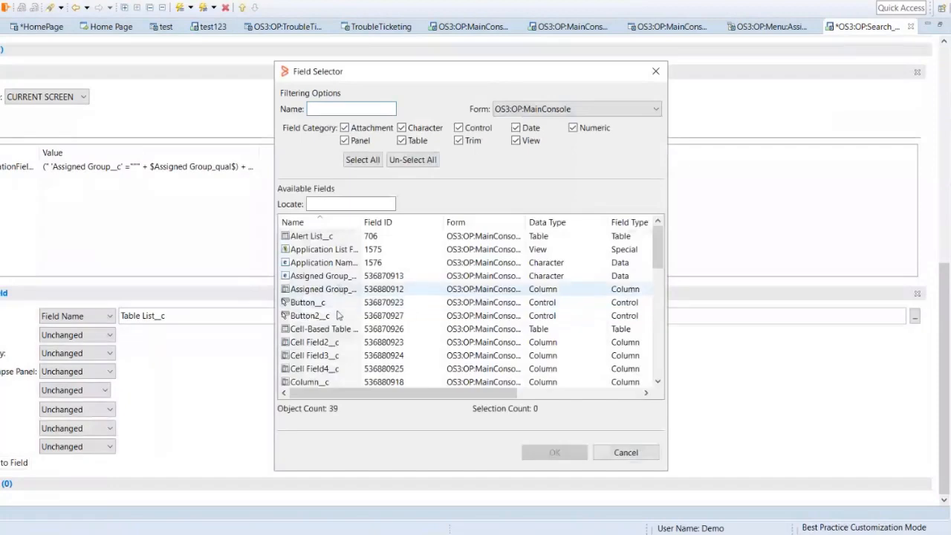
scroll(338, 315, down, 5)
scroll(338, 316, down, 2)
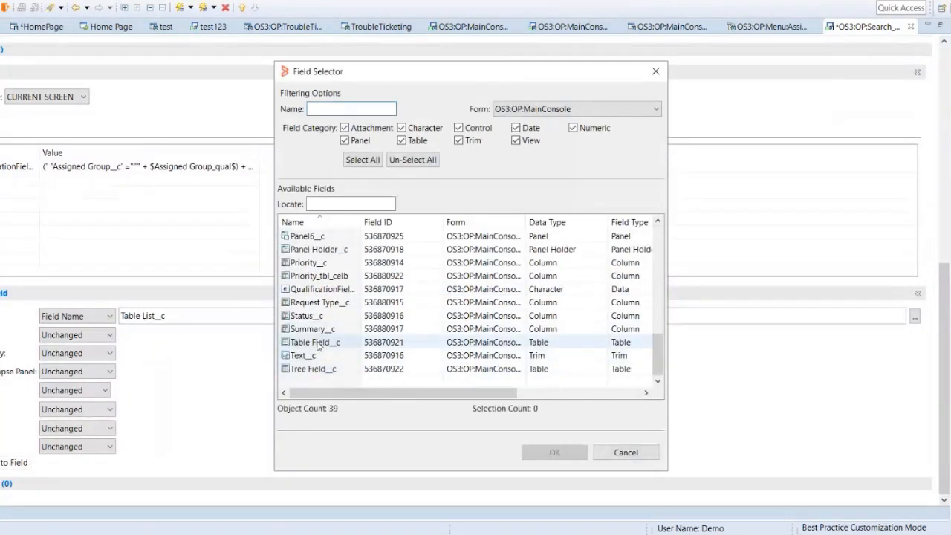
double_click(315, 346)
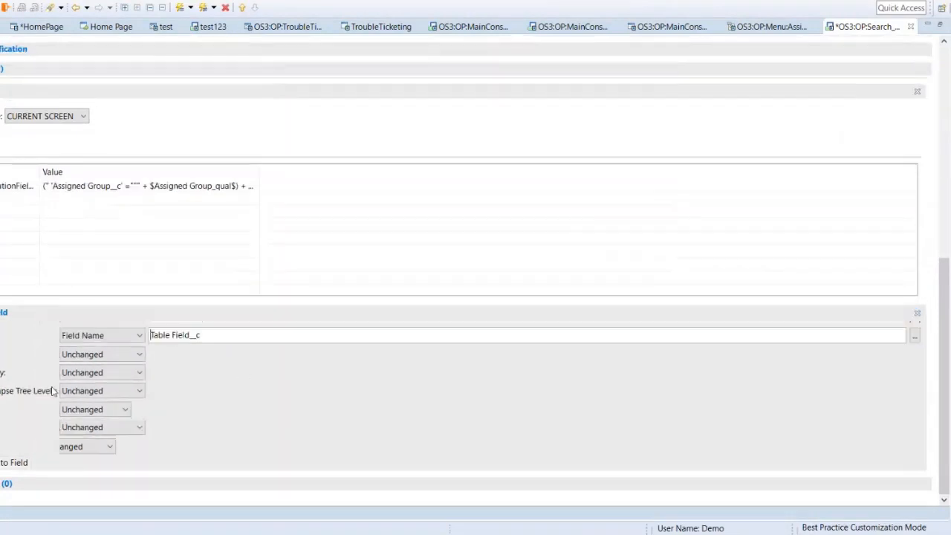
click(65, 463)
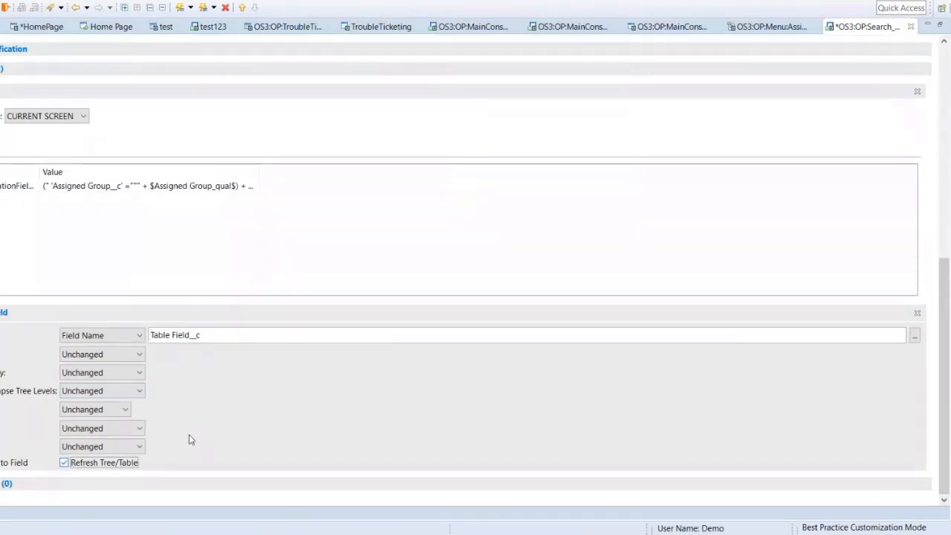
key(ctrl+s)
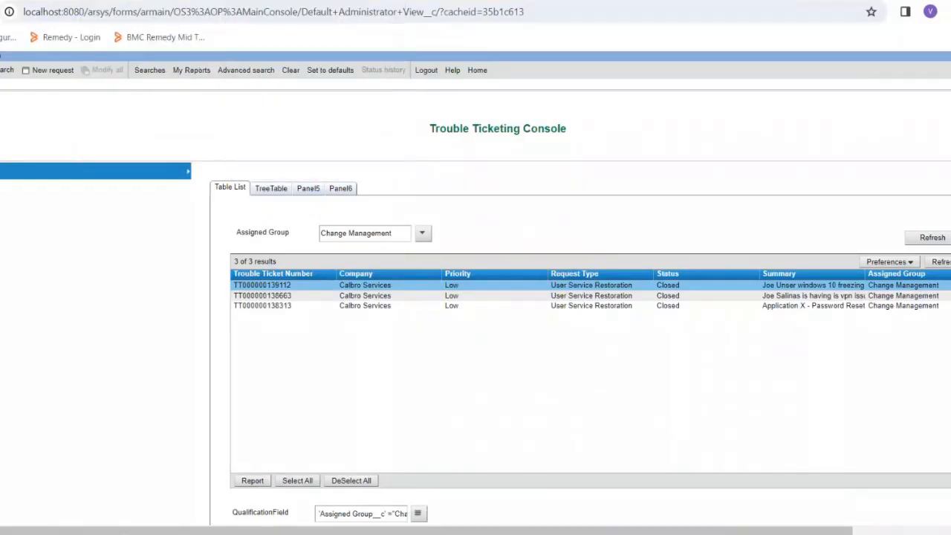
Step: Flush the mid-tier cache in the browser and reload the Trouble Ticketing Console
click(111, 0)
click(195, 217)
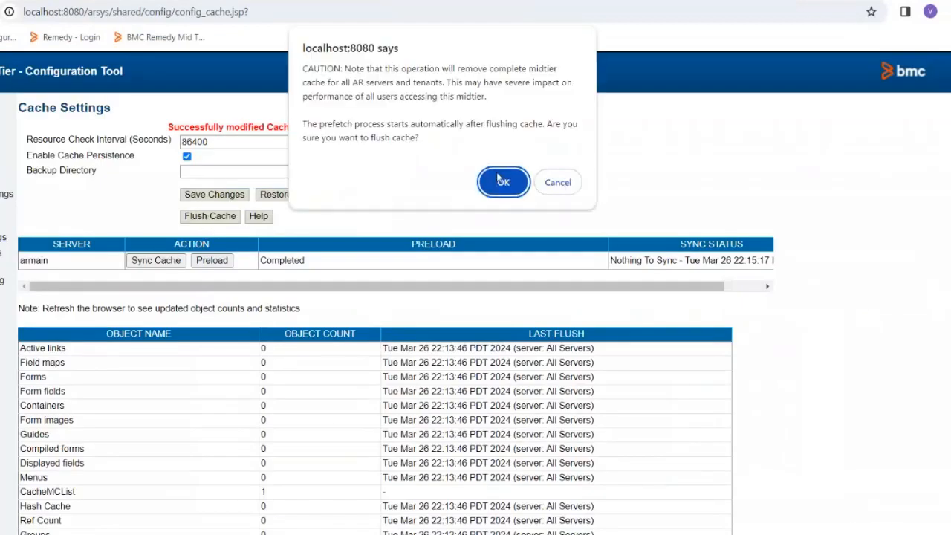
click(503, 183)
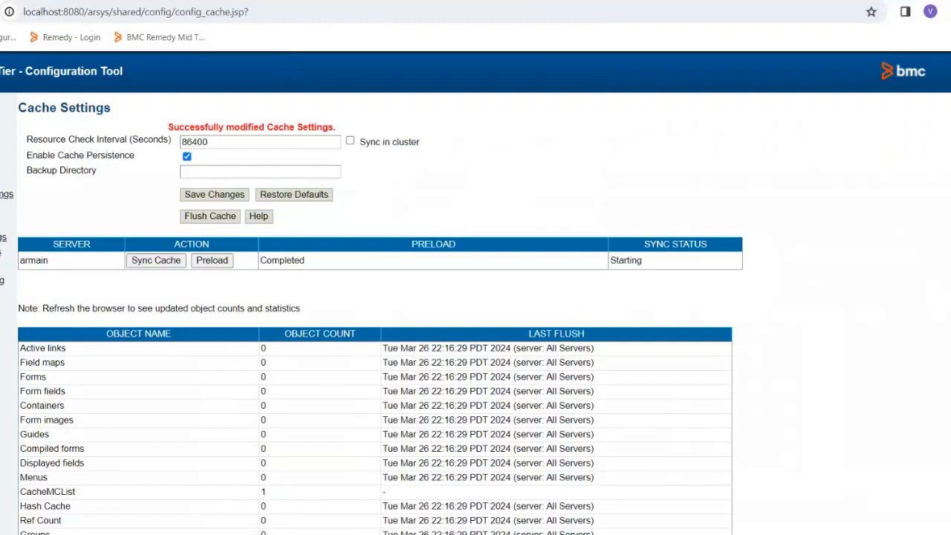
click(1, 1)
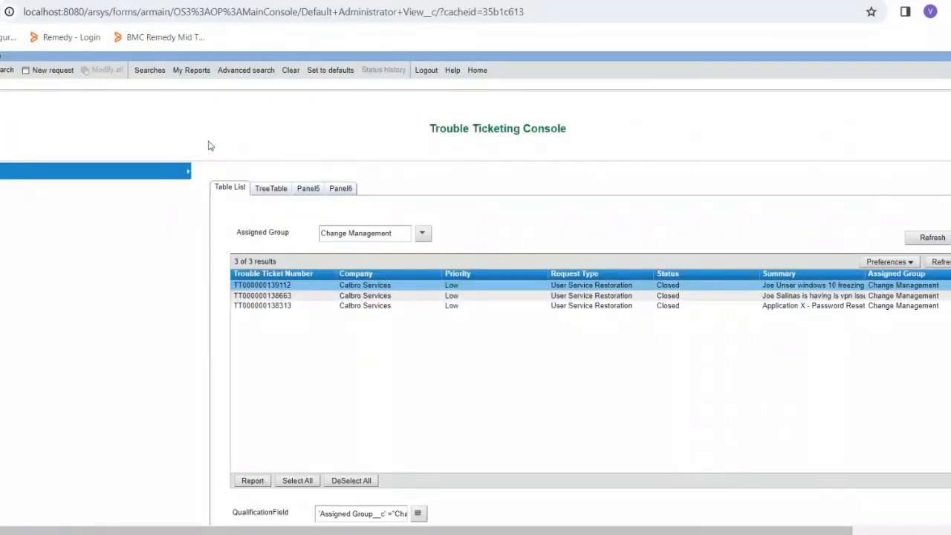
key(F5)
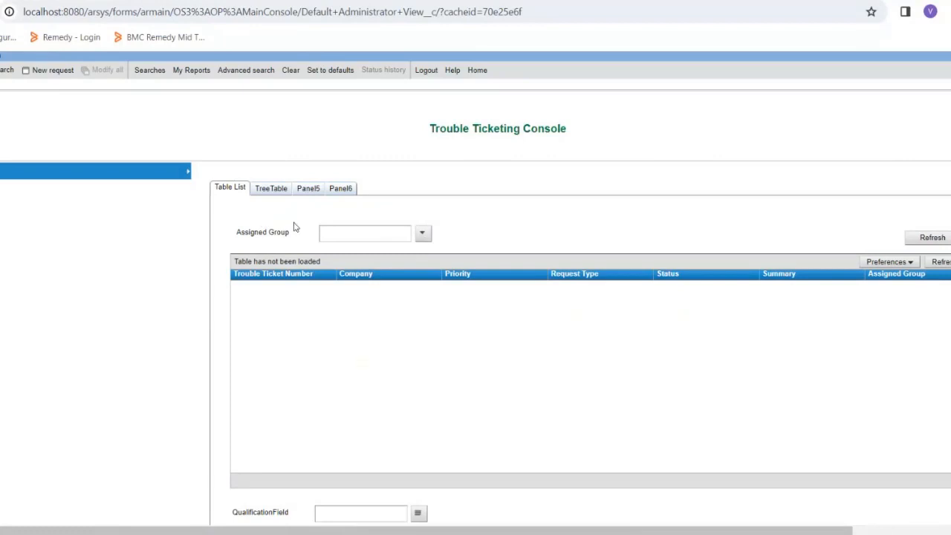
Step: Test the automatic table refresh by choosing Change Management and Frontoffice Support in turn as the Assigned Group
click(422, 234)
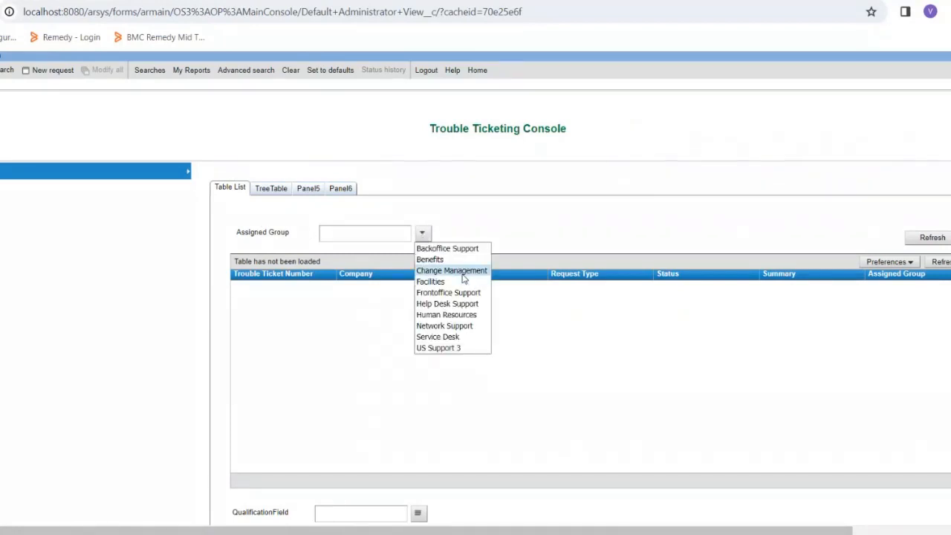
click(463, 273)
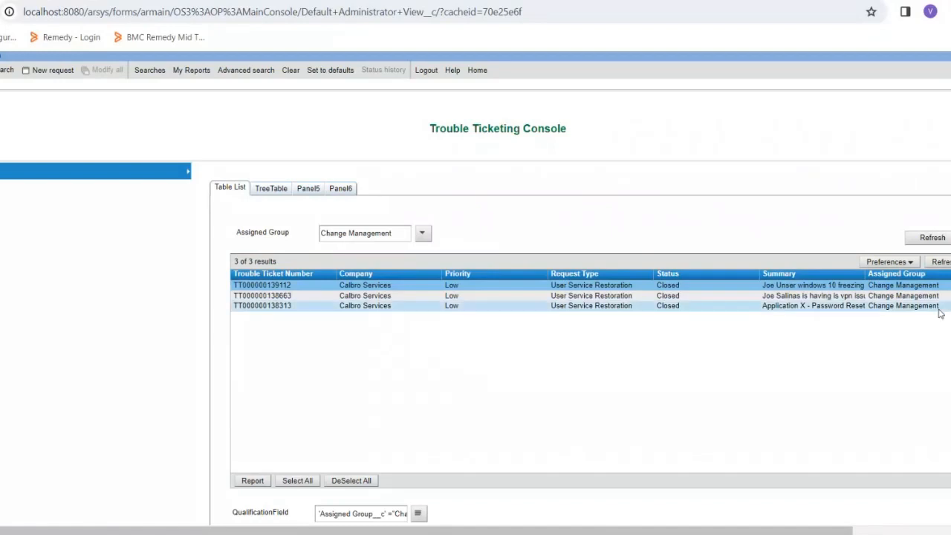
click(422, 234)
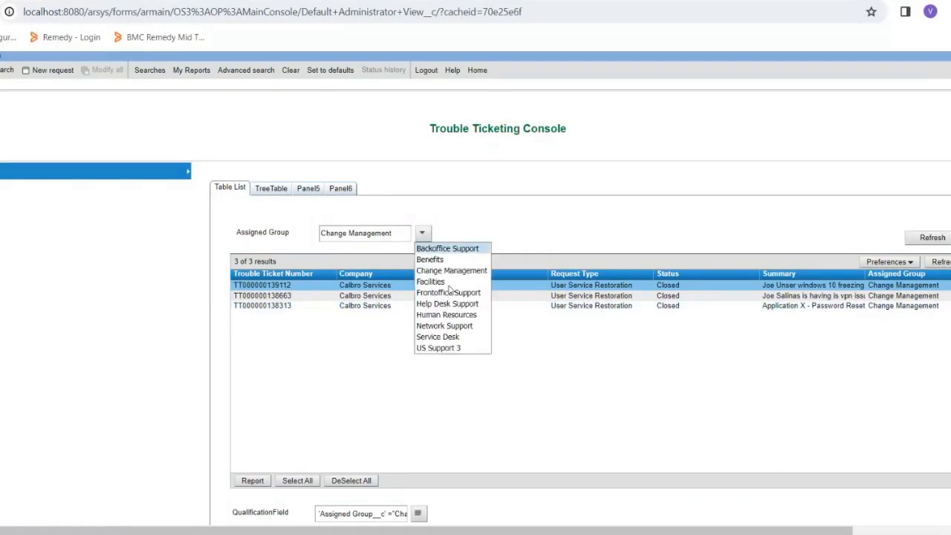
click(447, 294)
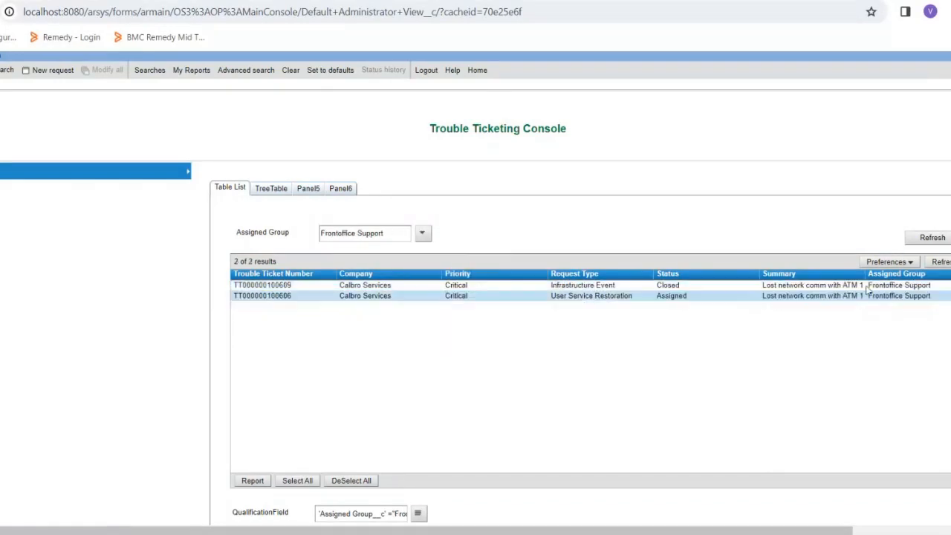
Step: Choose Network Support as the Assigned Group and check the full qualification in QualificationField
click(422, 233)
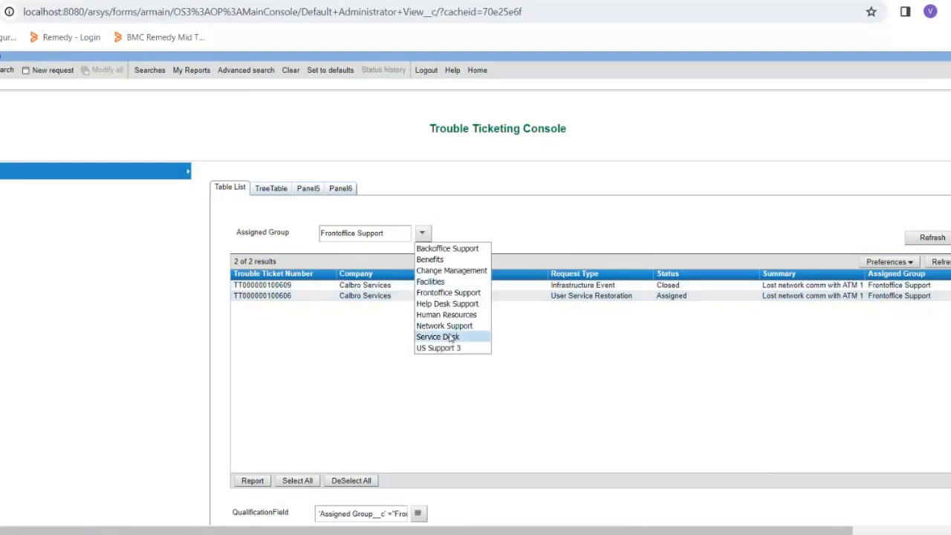
click(449, 326)
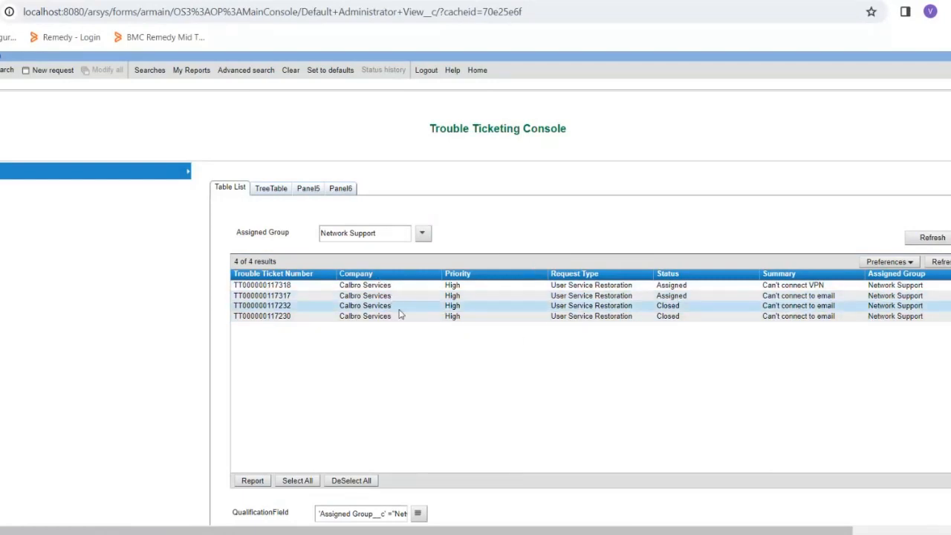
click(418, 513)
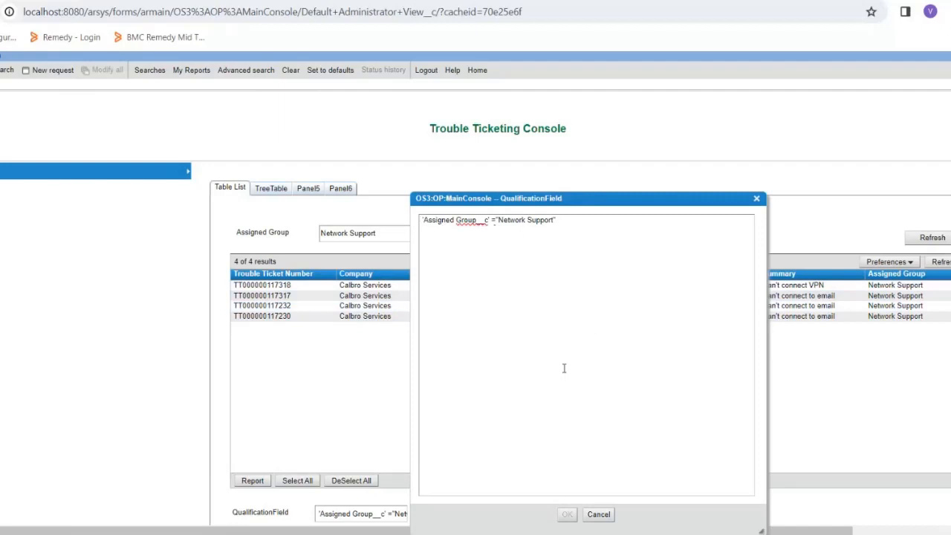
click(598, 518)
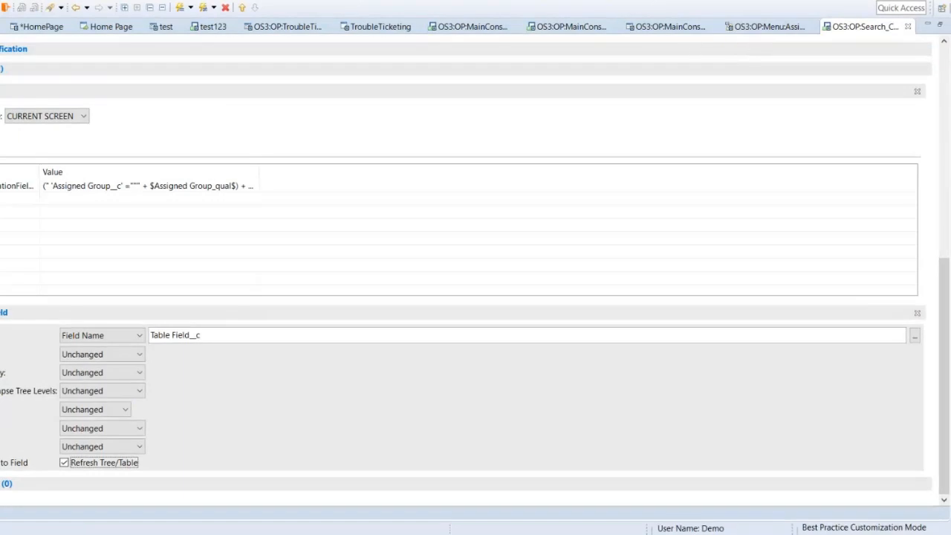
Step: Return to the active link in Developer Studio and review the QualificationField value expression without changing it
click(207, 188)
click(256, 189)
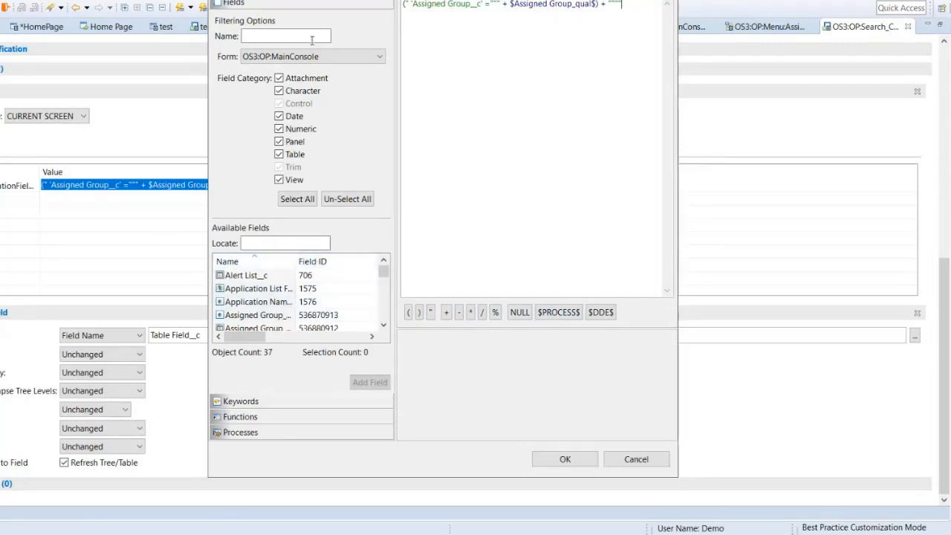
click(620, 464)
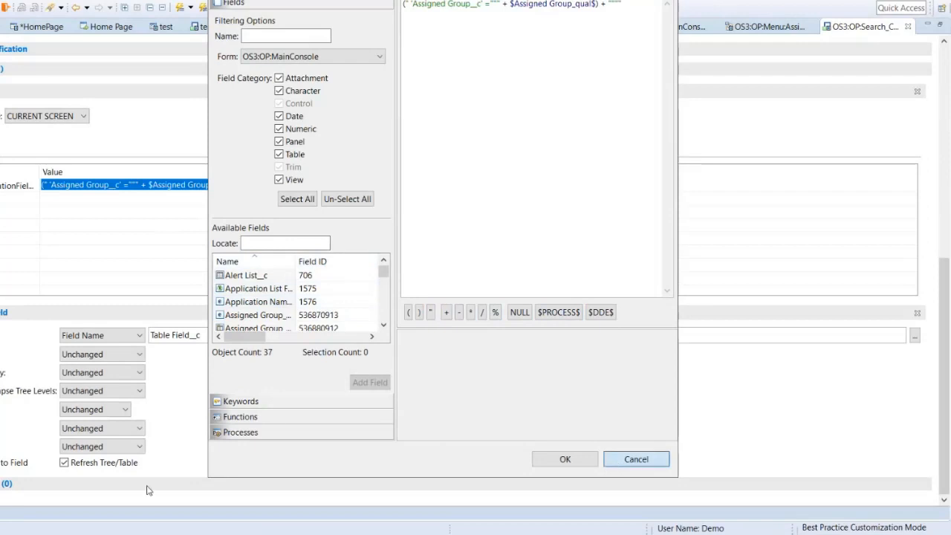